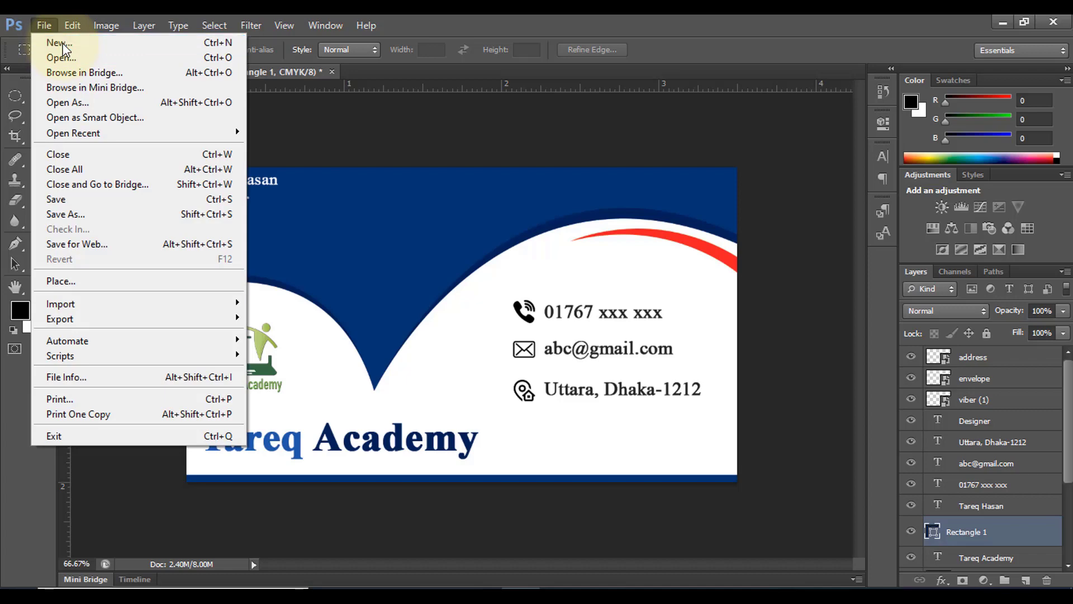
Create a new 3.5 × 2 inch document at 300 pixels/inch in CMYK Color
click(62, 44)
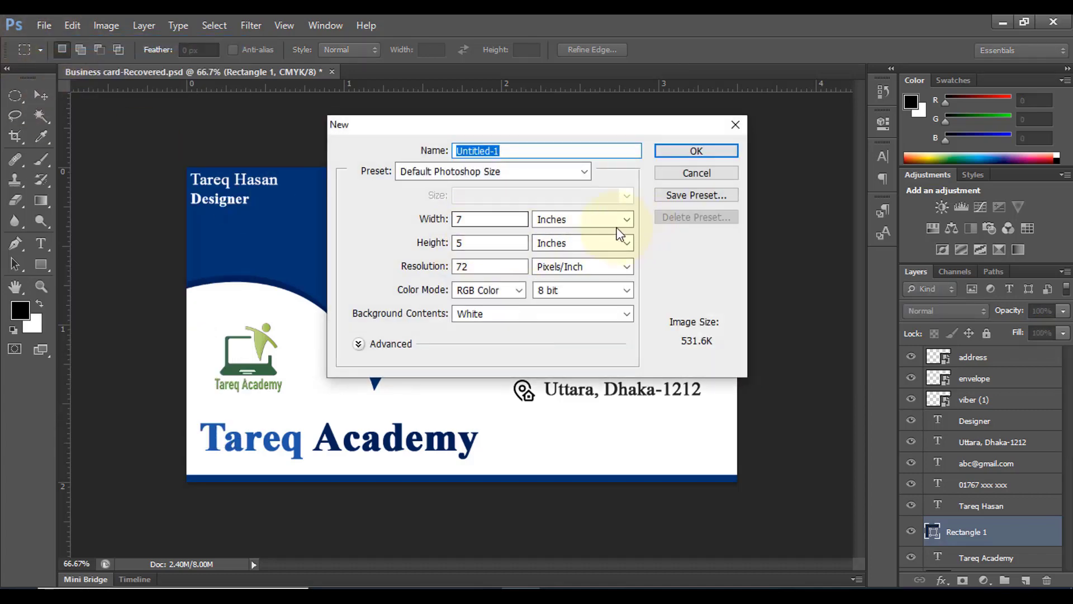
key(Tab)
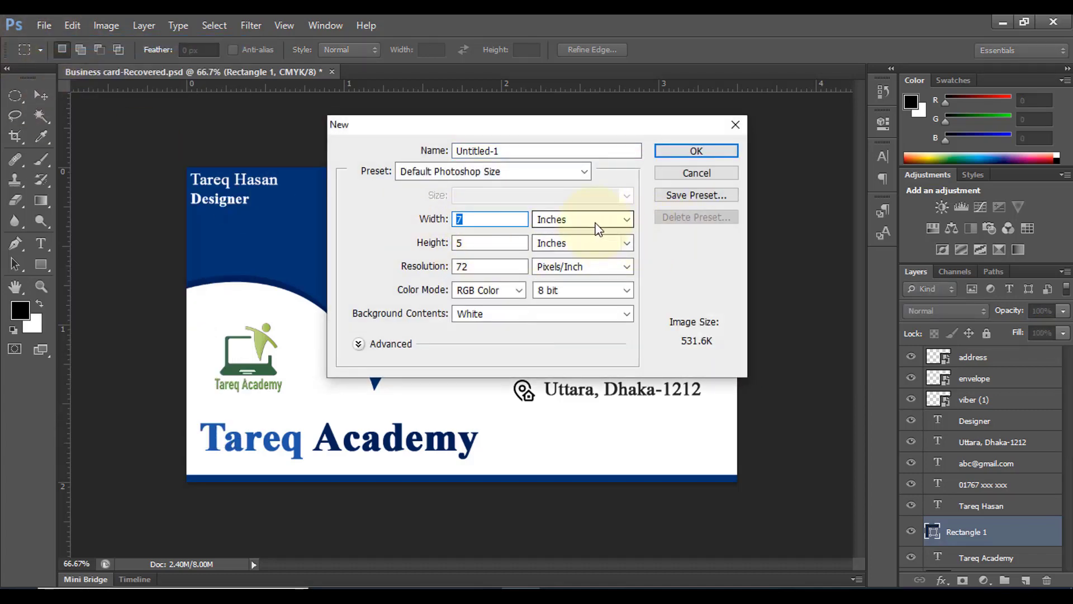
click(597, 227)
click(580, 241)
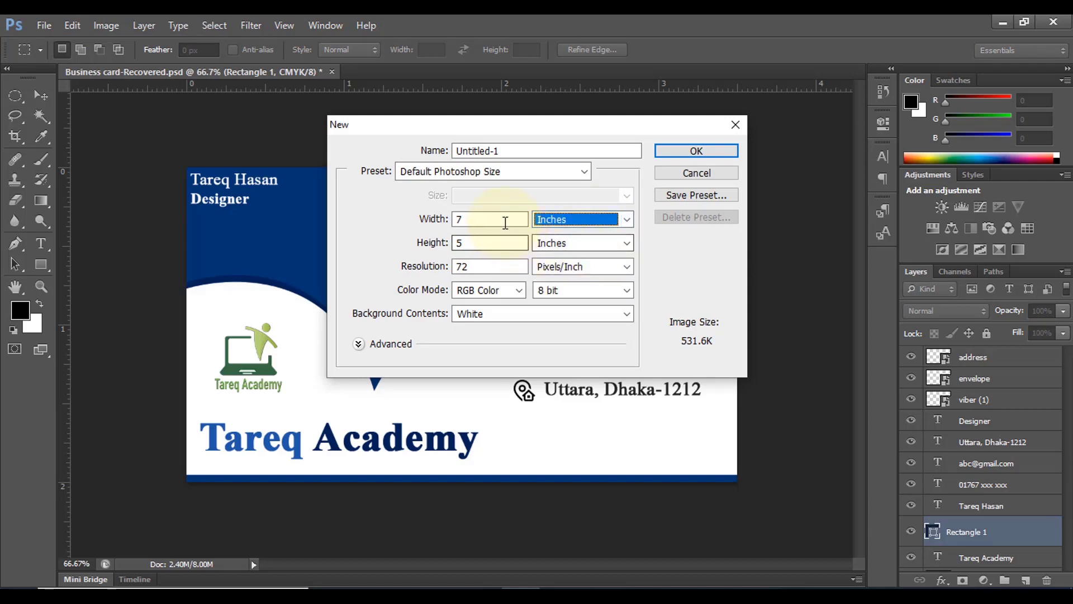
key(shift+Tab)
text(3)
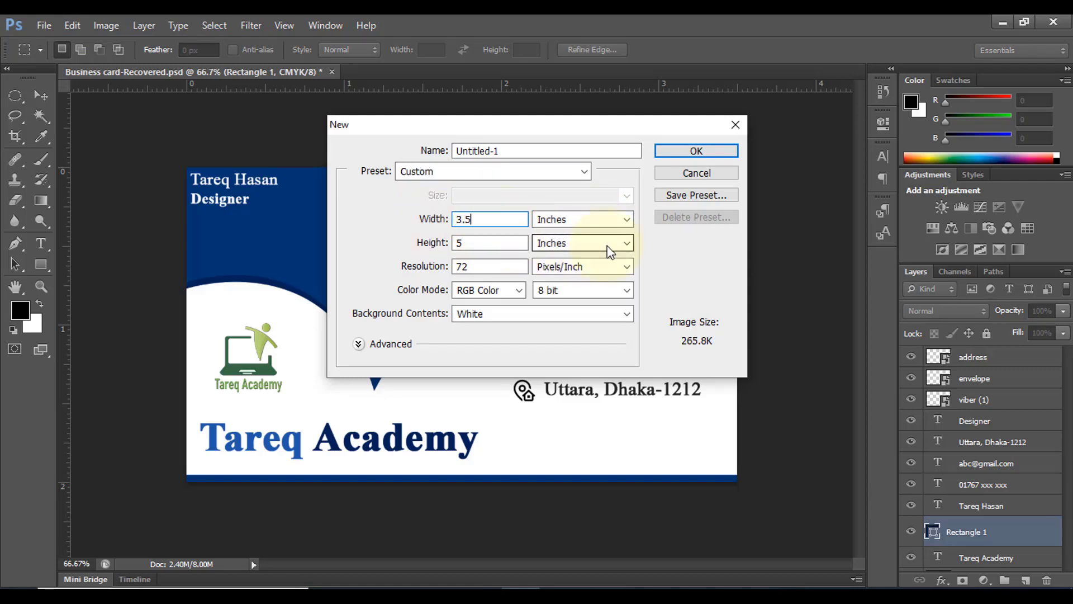
key(Tab)
key(Tab)
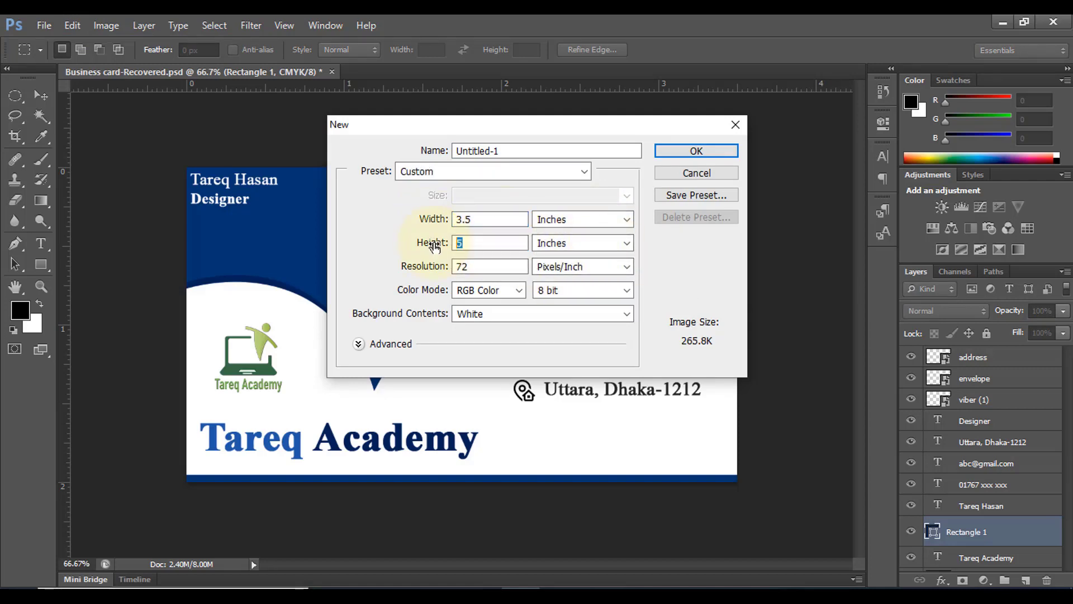
key(Tab)
key(Tab)
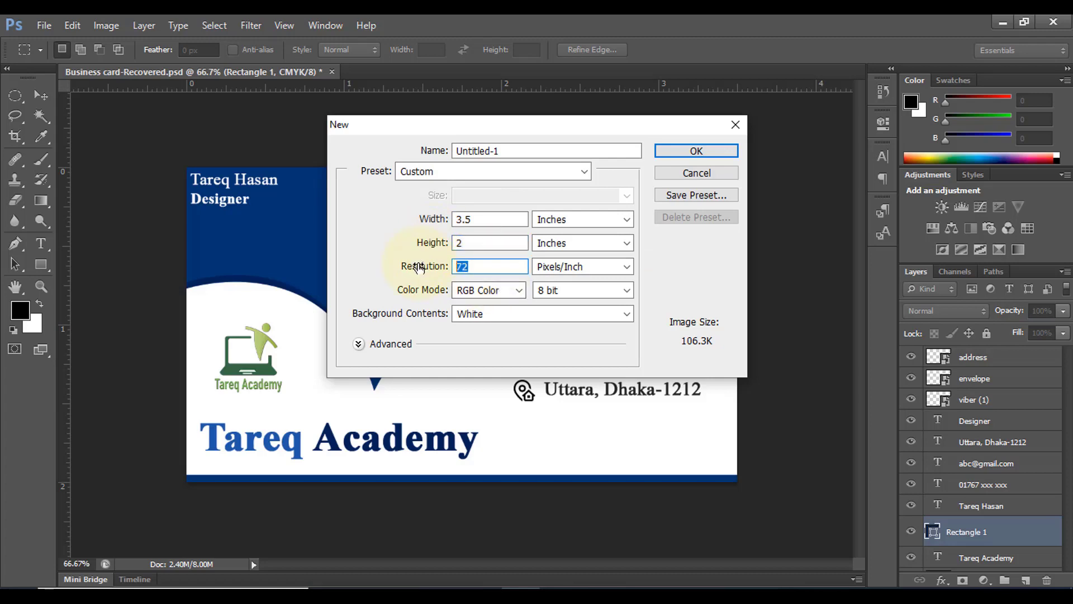
click(499, 296)
click(481, 344)
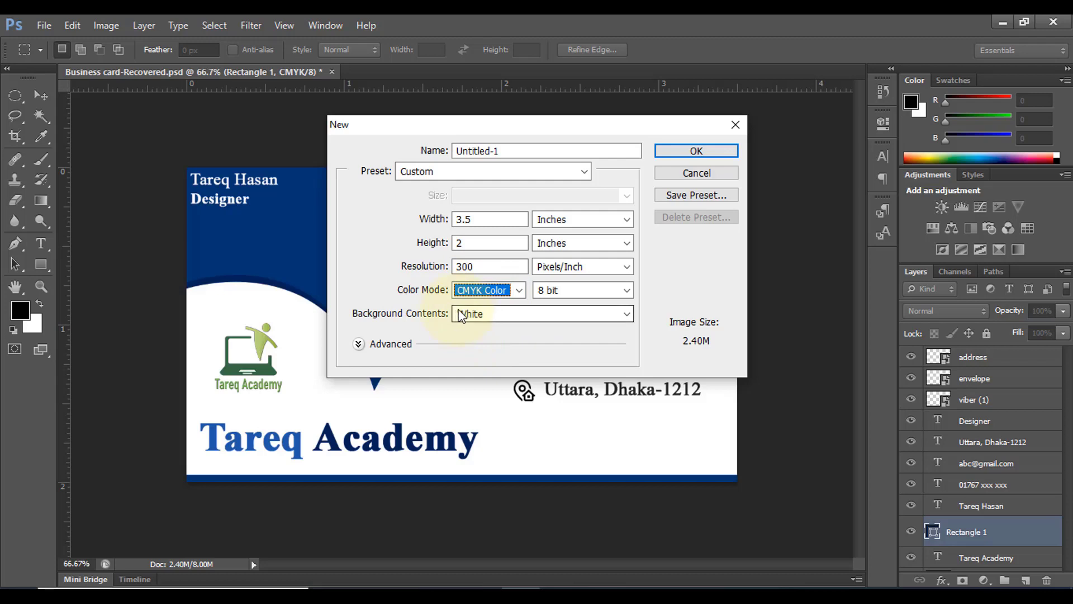
click(682, 154)
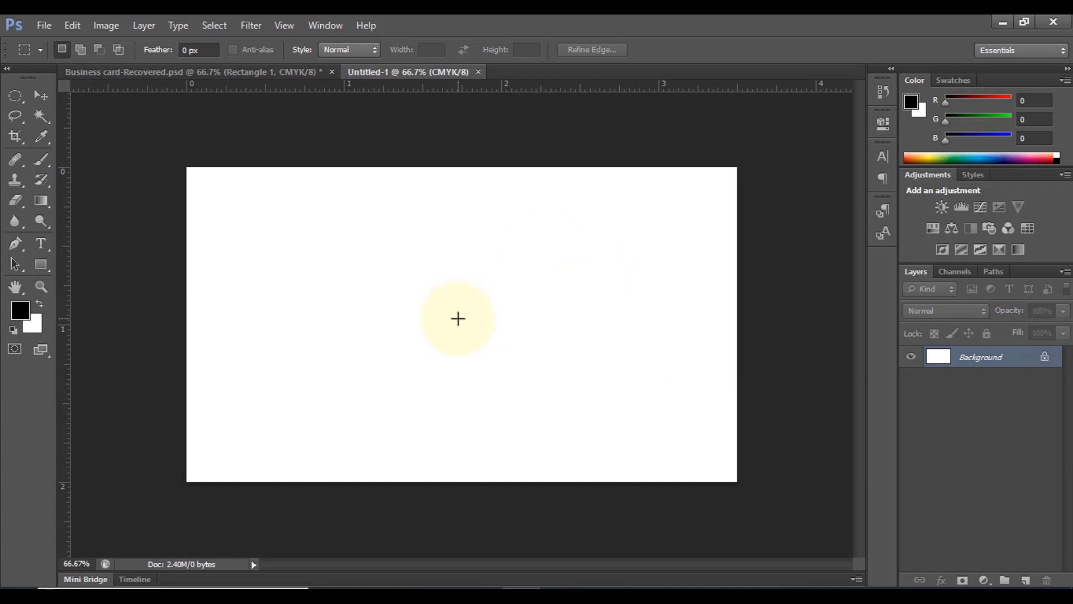
Draw a closed black Pen shape across the card's top, curving to a sharp dip left of centre
scroll(458, 318, up, 1)
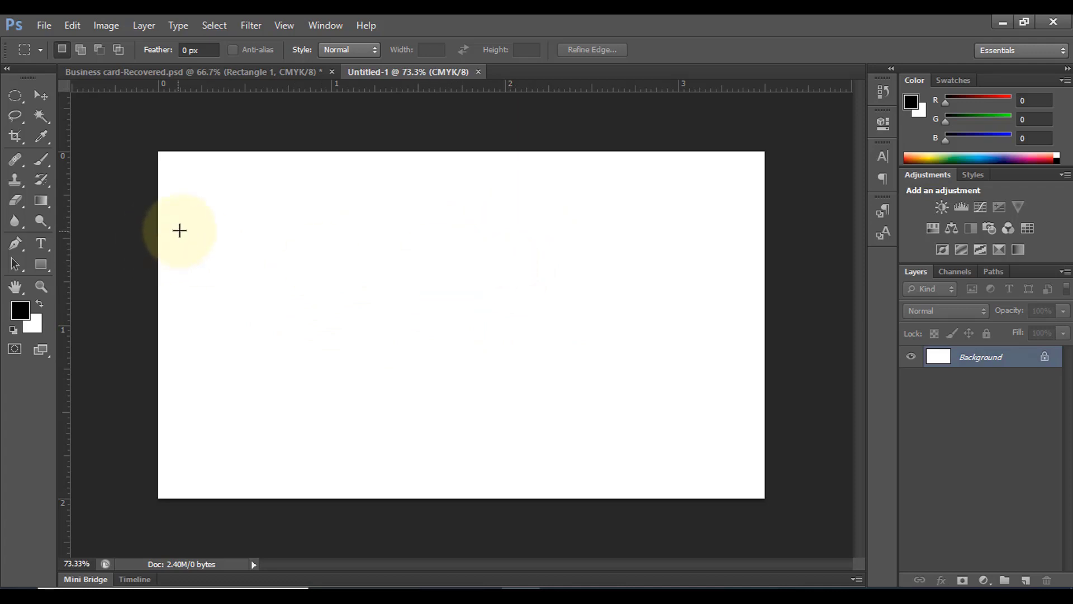
drag(15, 248, 84, 241)
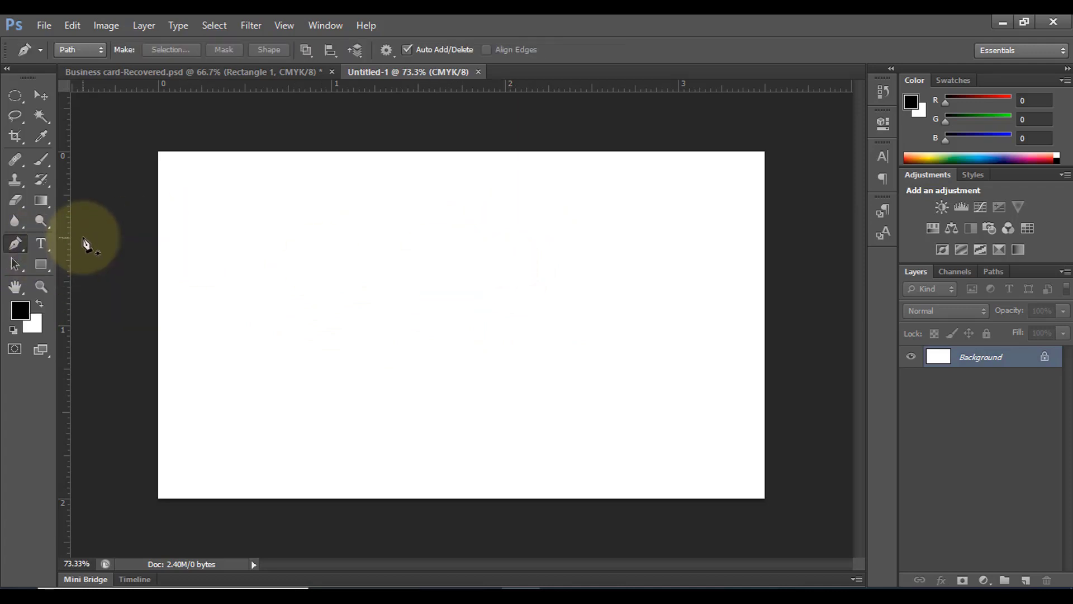
click(74, 51)
click(79, 65)
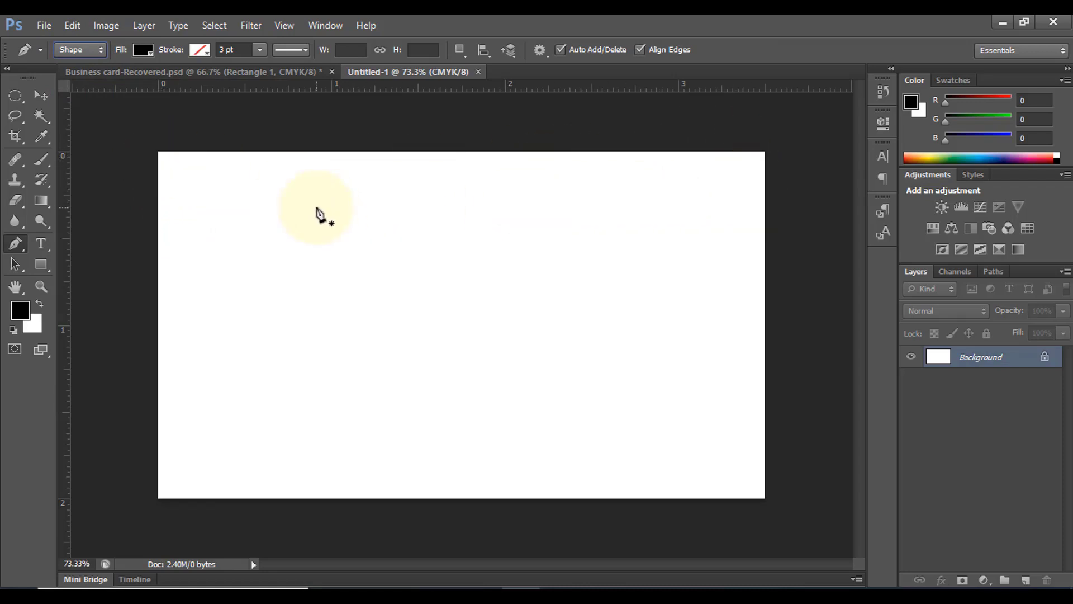
click(158, 152)
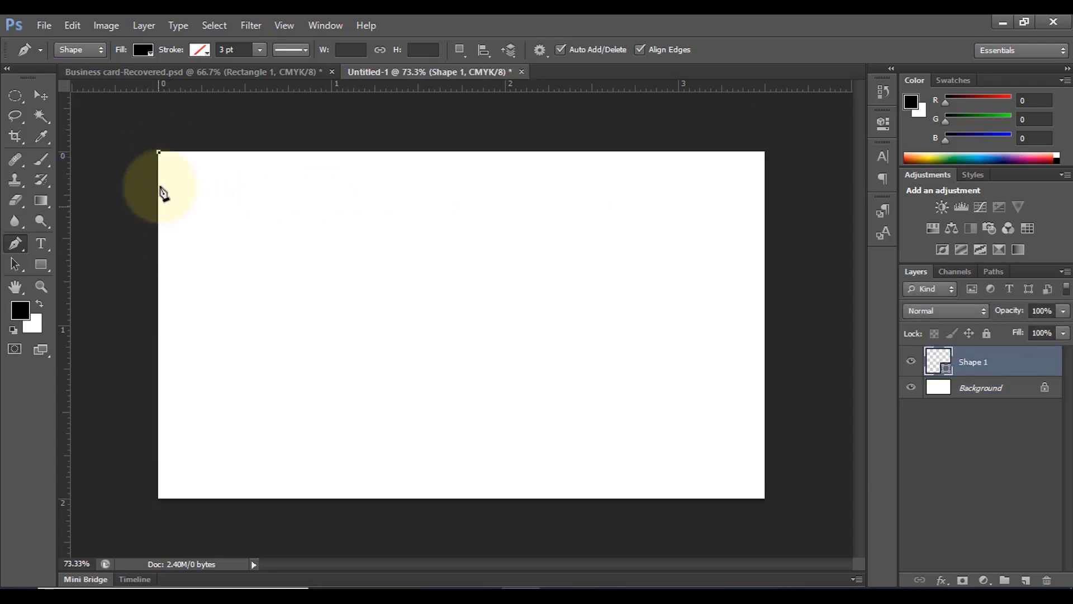
click(157, 296)
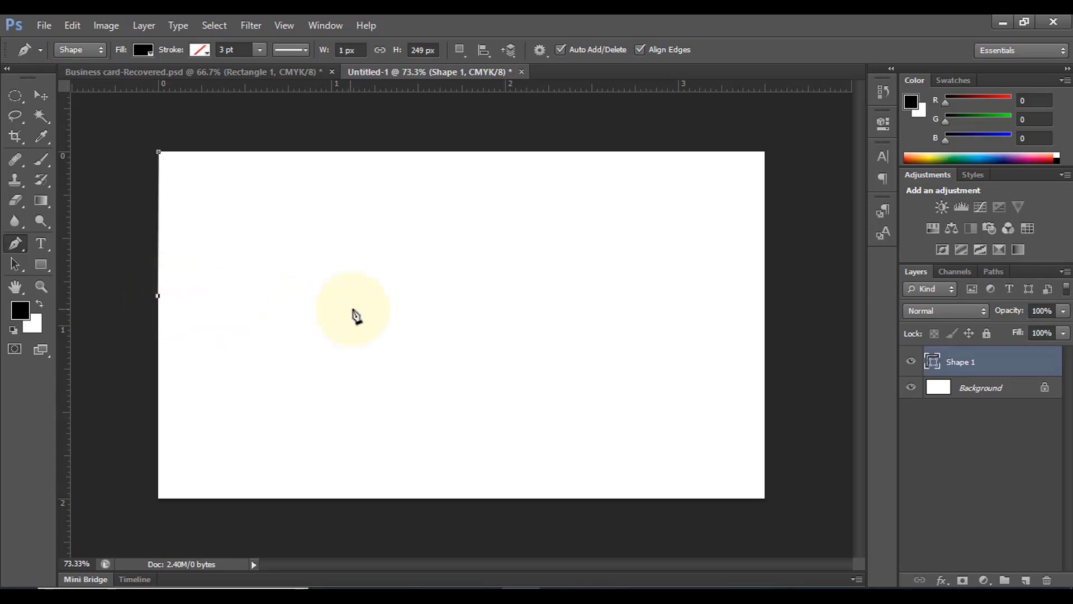
drag(371, 330, 412, 471)
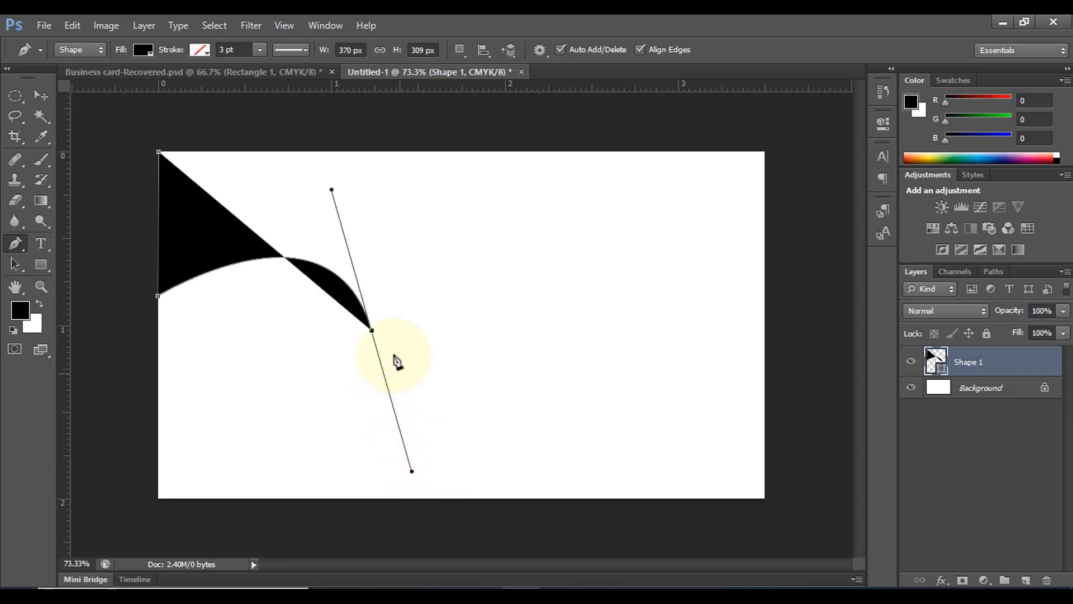
alt+click(372, 331)
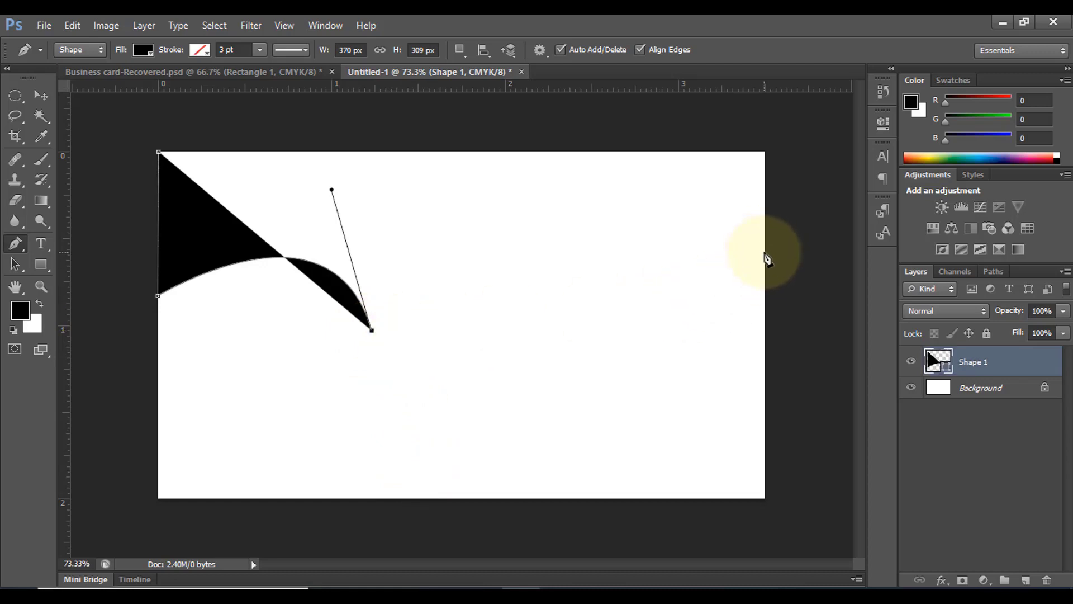
drag(765, 255, 1019, 385)
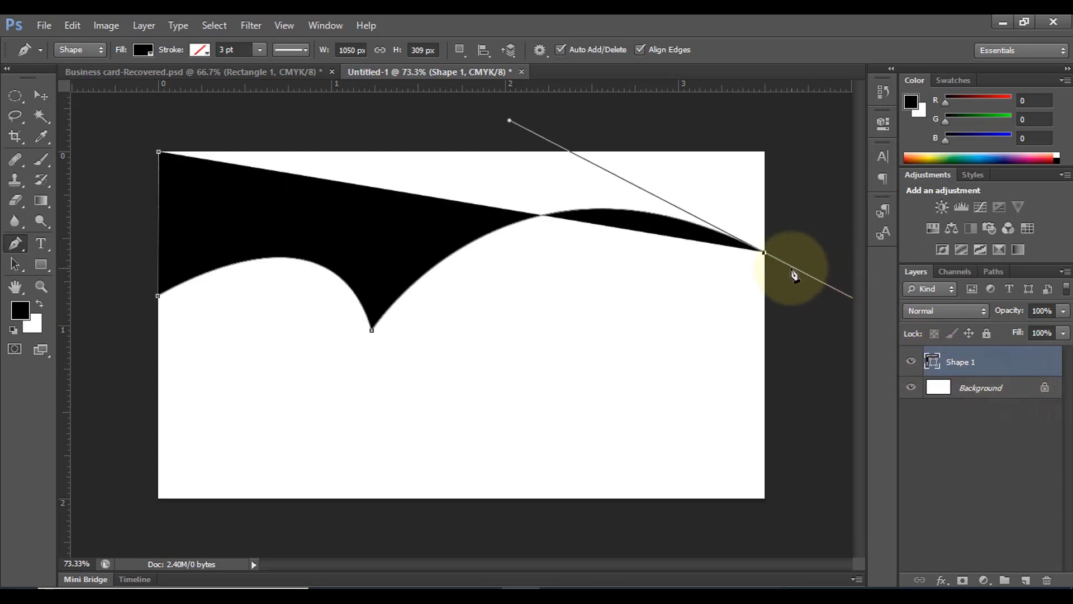
alt+click(765, 254)
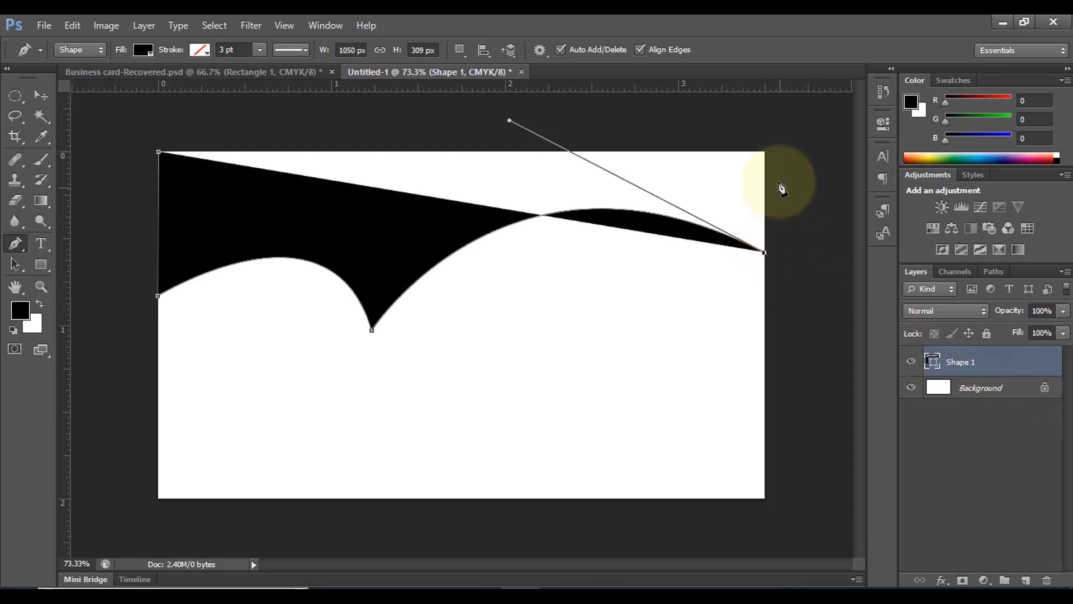
click(763, 151)
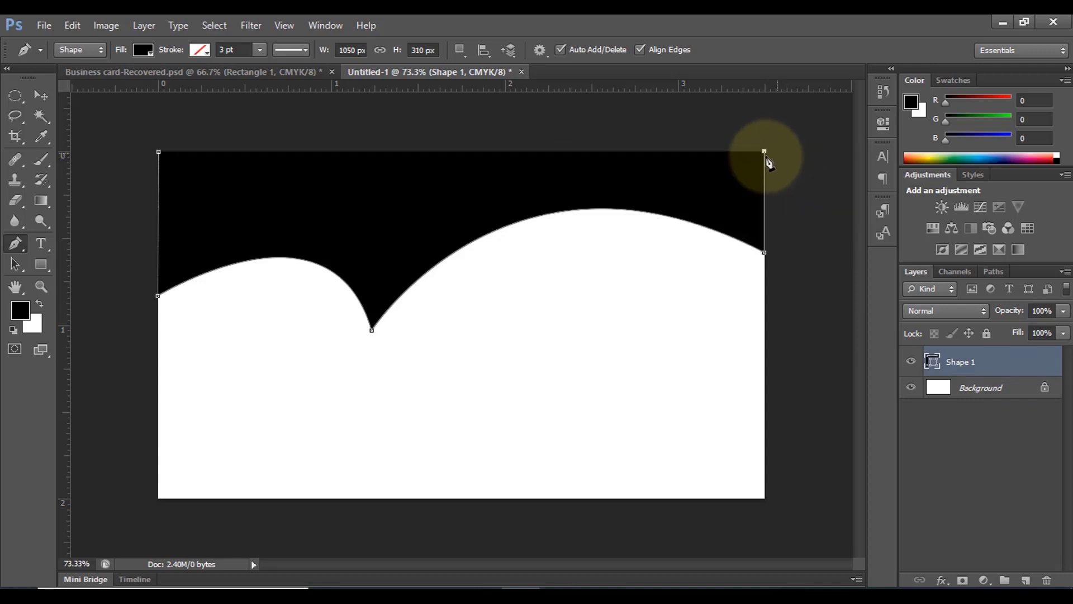
click(158, 153)
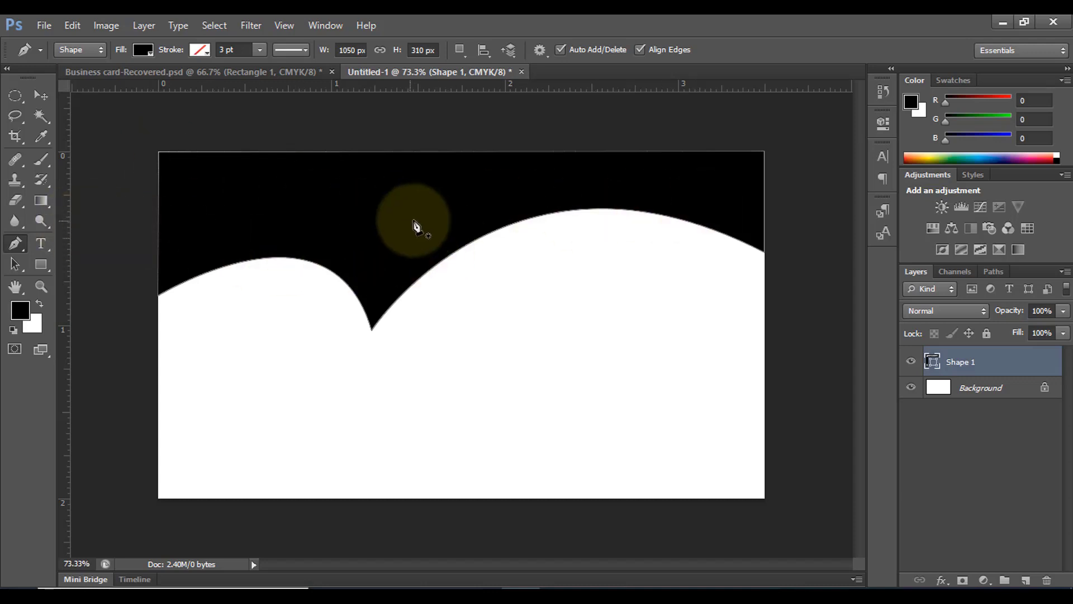
Drag the dip and right-edge anchor handles to round the left hump and smooth the right arch
click(13, 266)
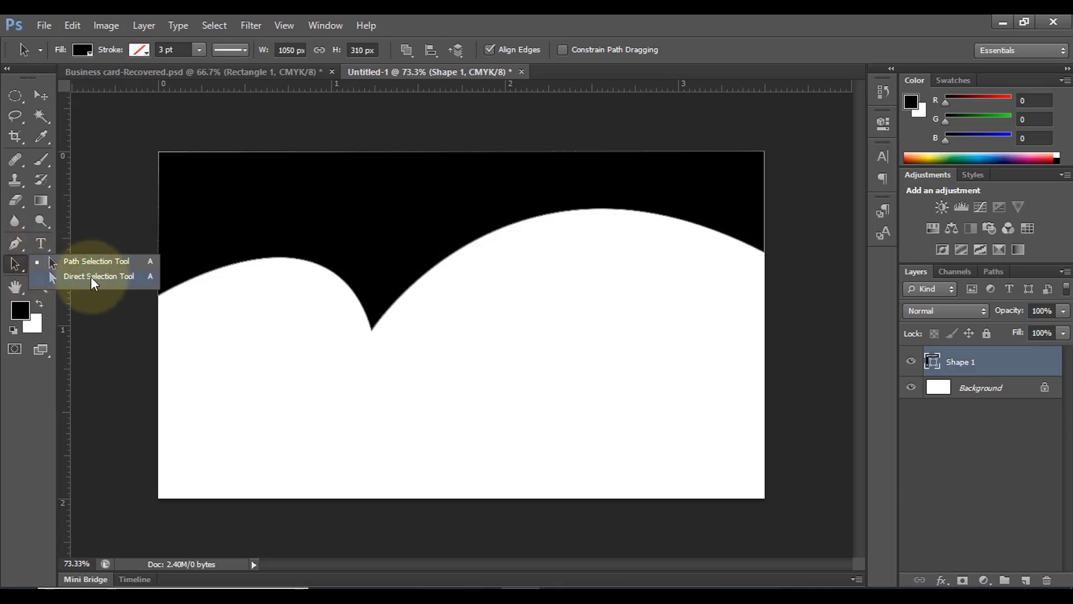
click(91, 277)
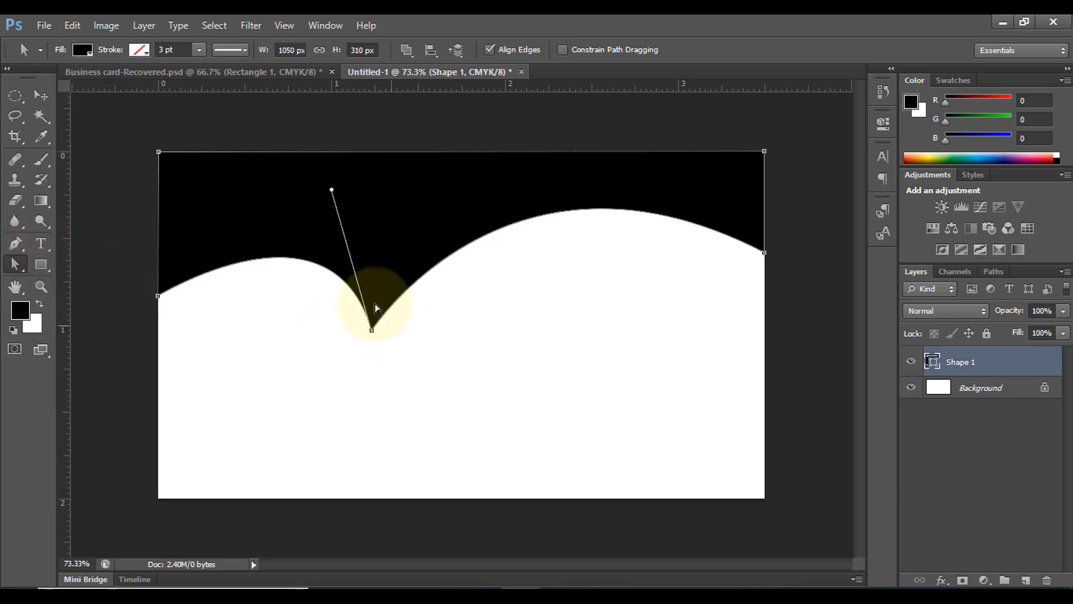
drag(331, 190, 288, 204)
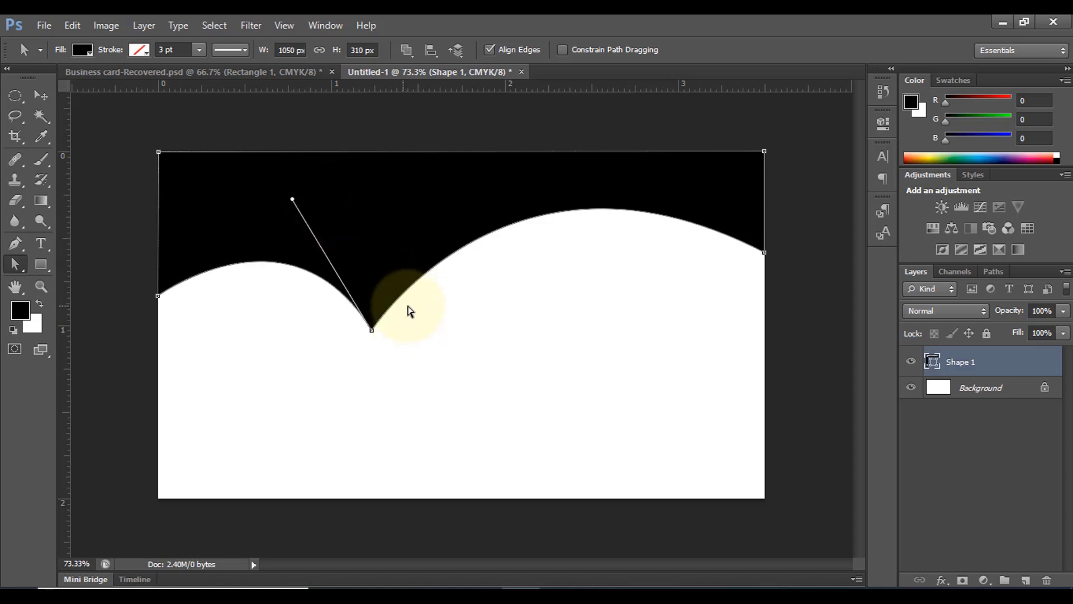
click(764, 251)
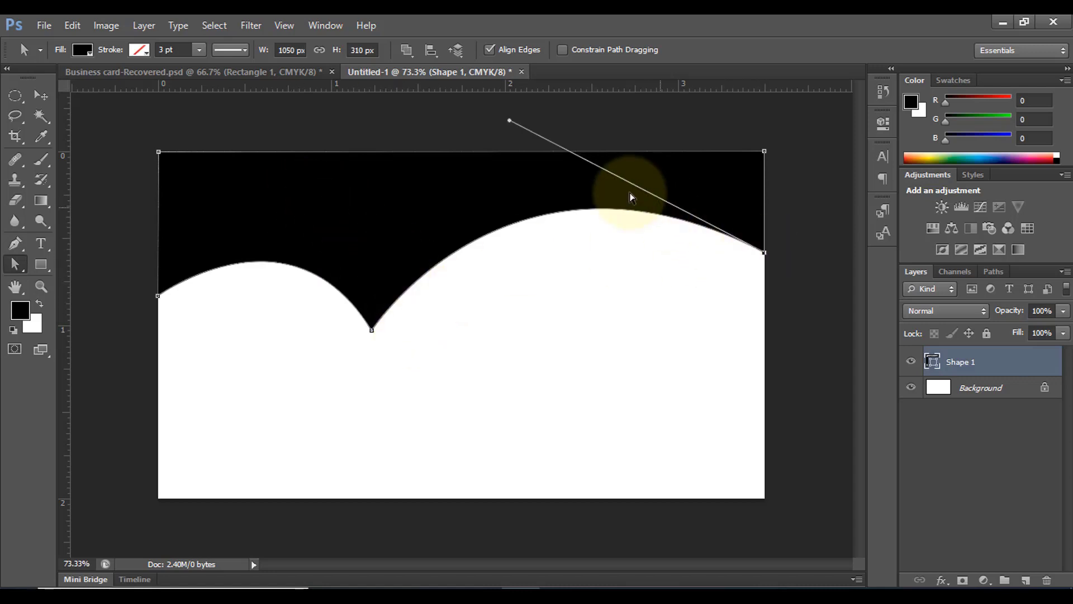
drag(509, 120, 507, 107)
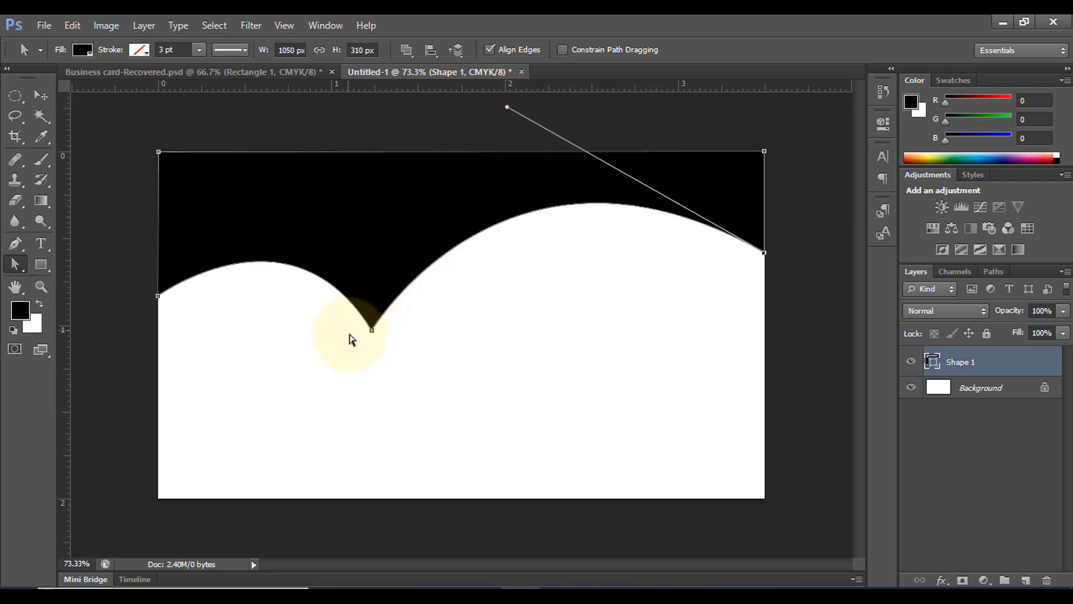
click(371, 330)
drag(292, 199, 306, 178)
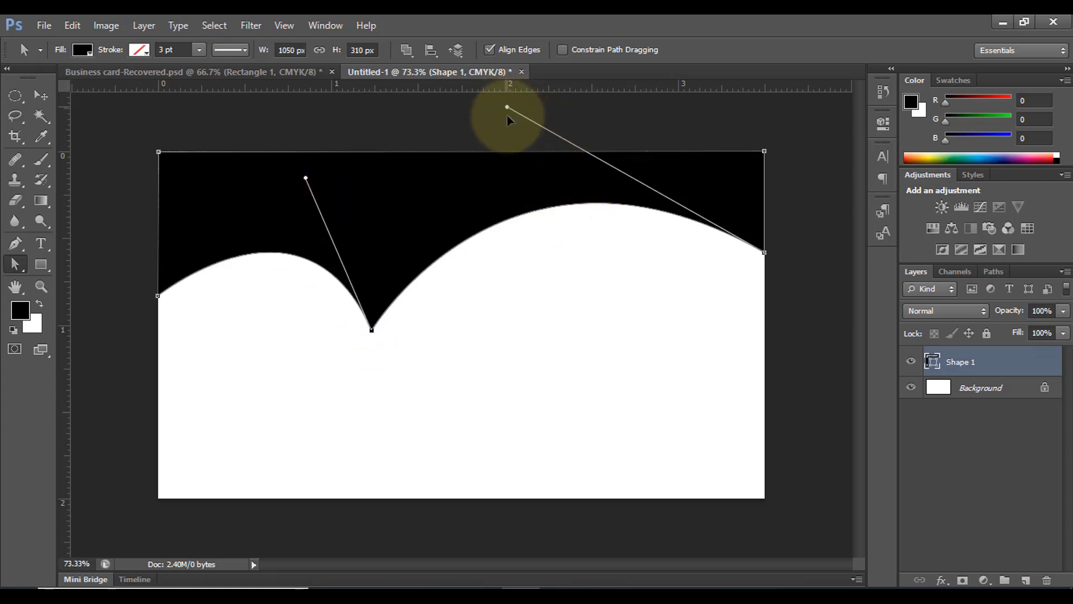
drag(507, 107, 504, 132)
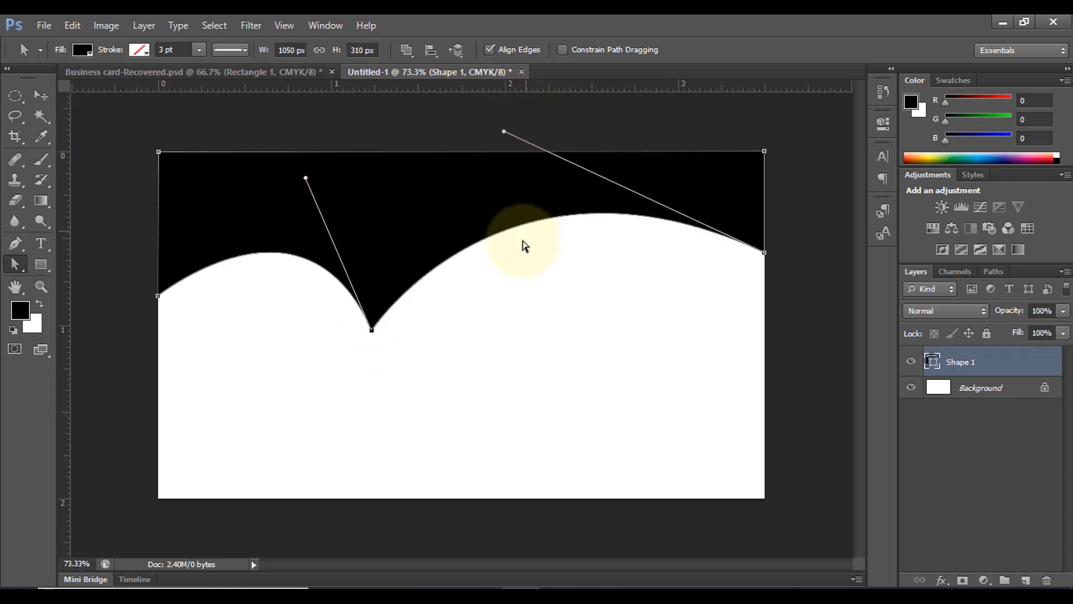
drag(305, 178, 285, 180)
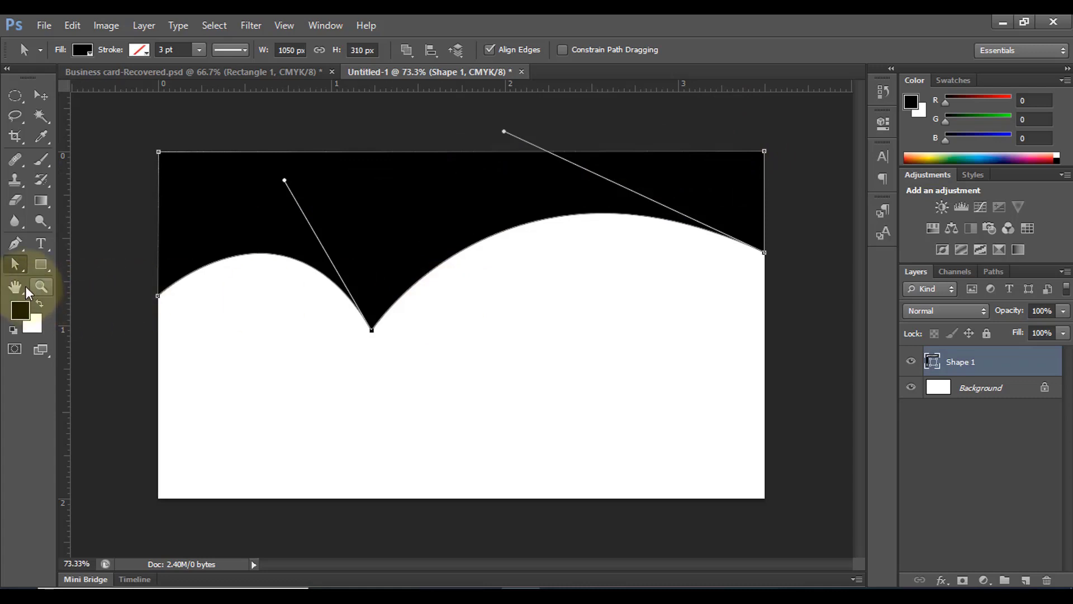
click(40, 97)
click(480, 385)
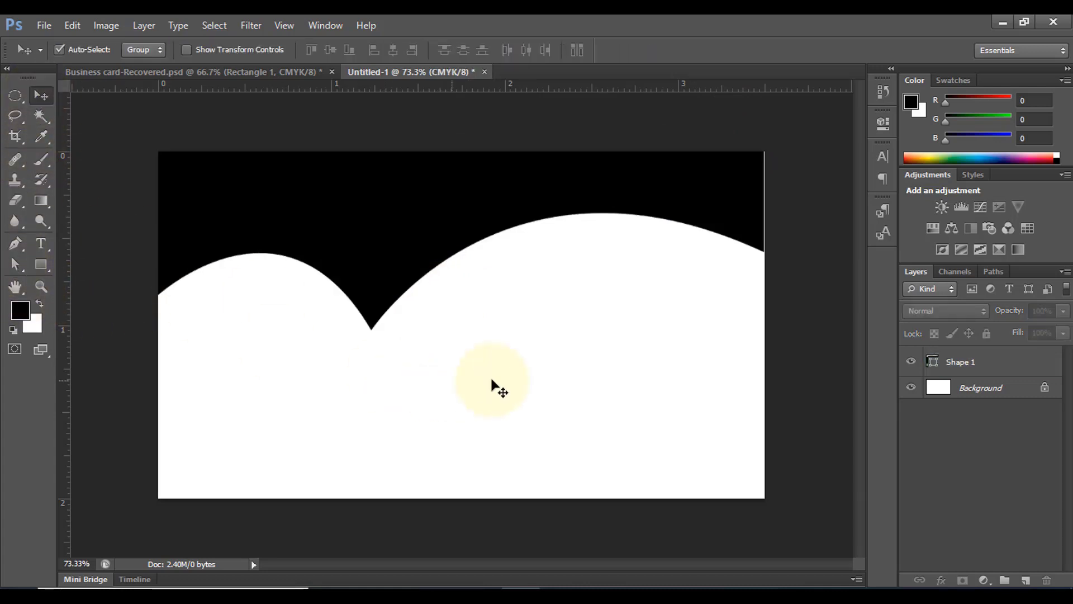
Fill the header shape blue and duplicate it as Shape 1 copy
key(a)
scroll(456, 318, up, 1)
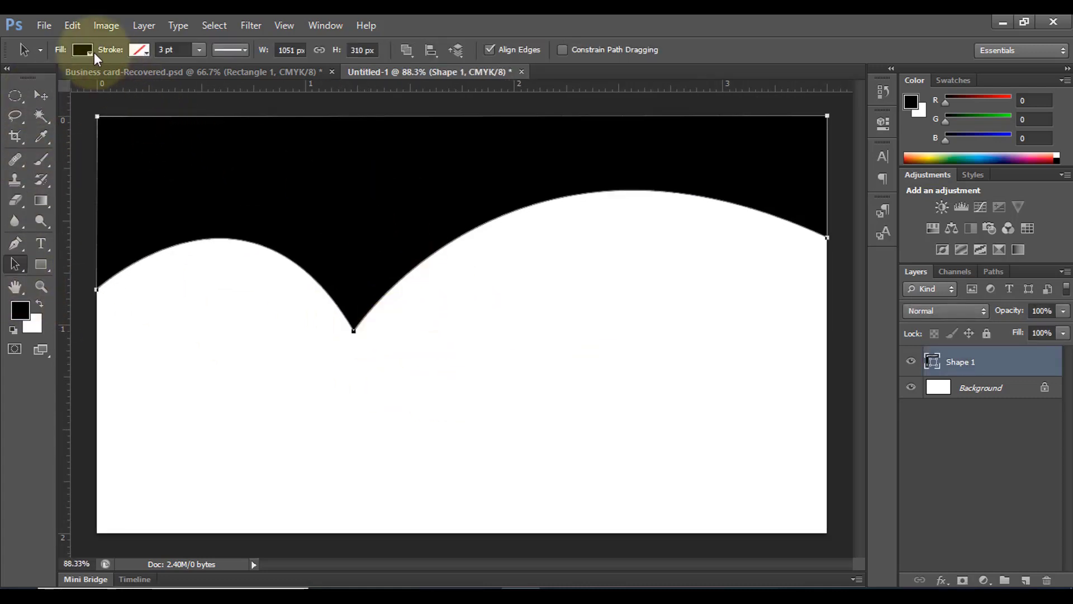
click(82, 50)
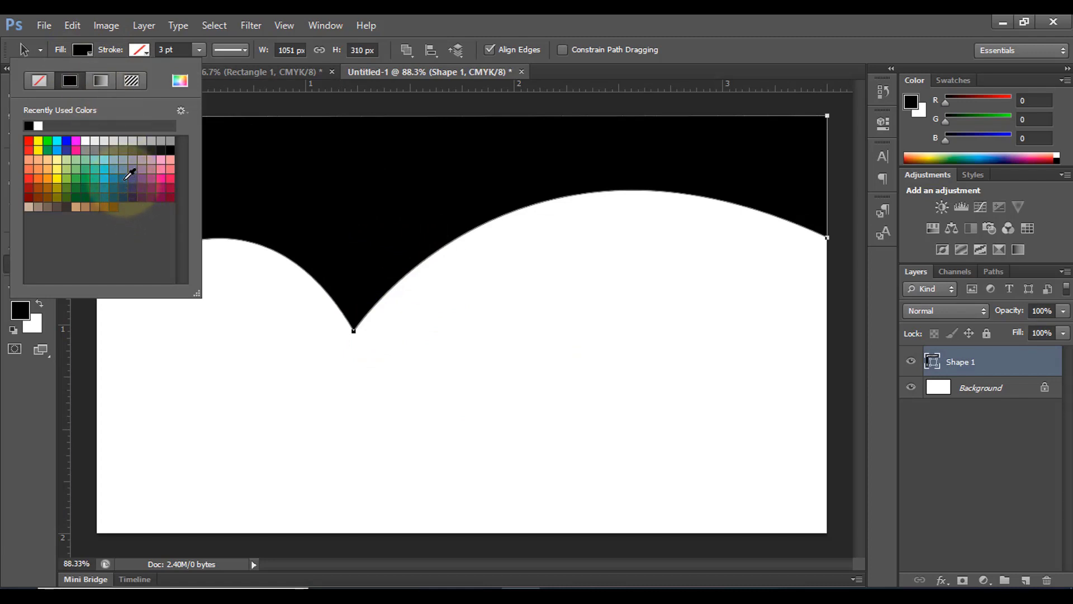
click(126, 177)
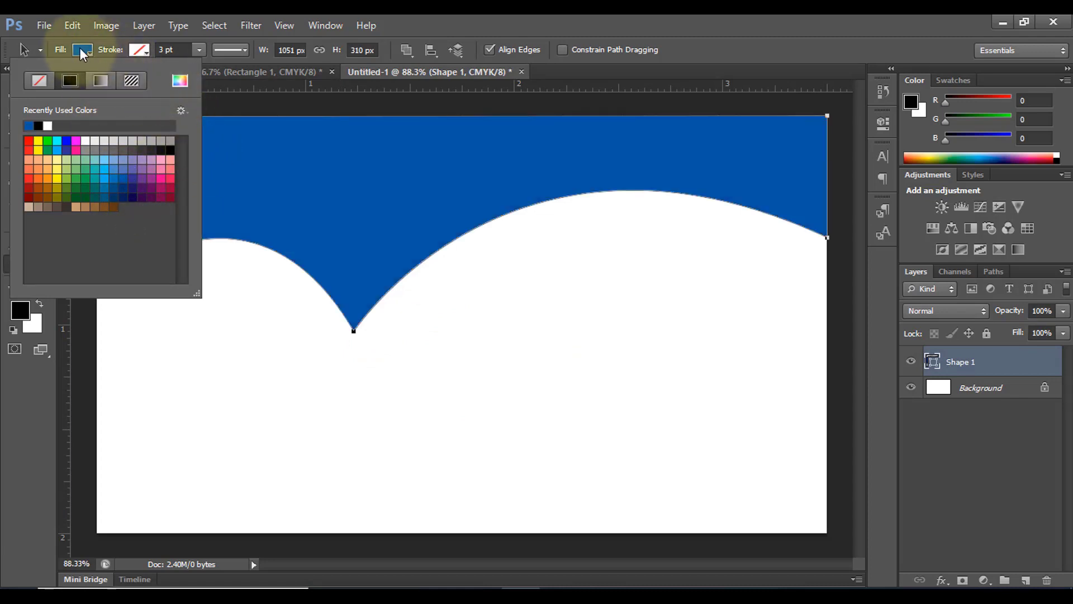
click(79, 48)
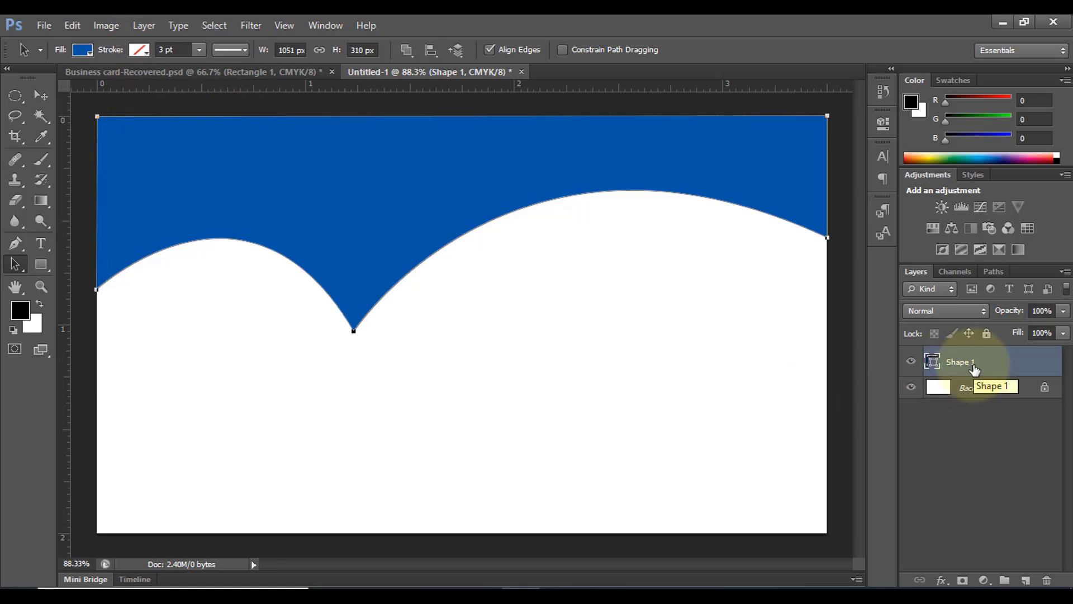
key(ctrl+j)
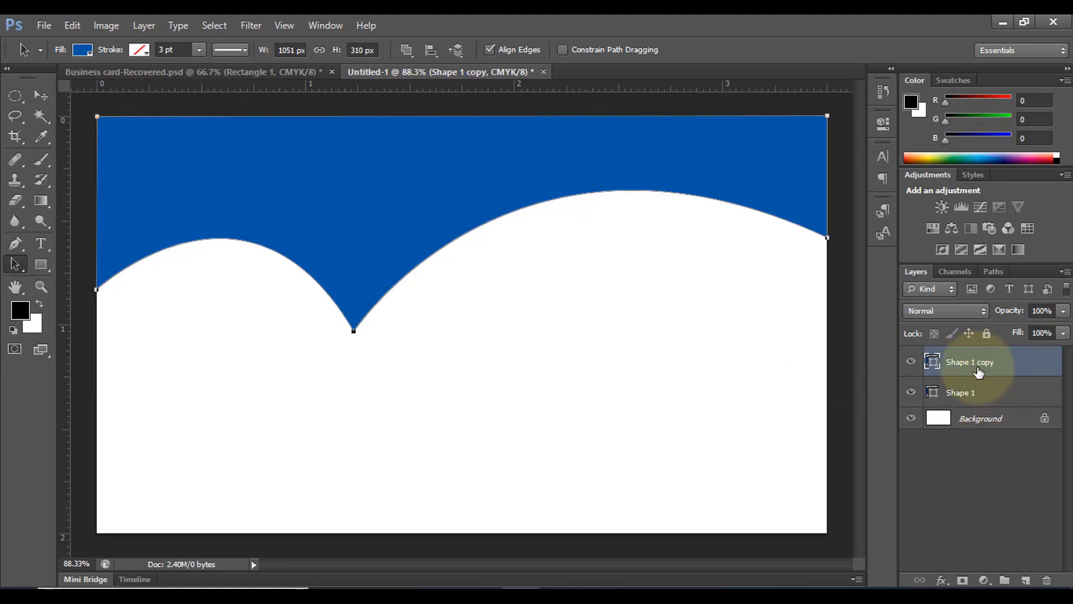
Move the copy beneath Shape 1, fill it dark navy, and nudge it down slightly
drag(978, 371, 972, 403)
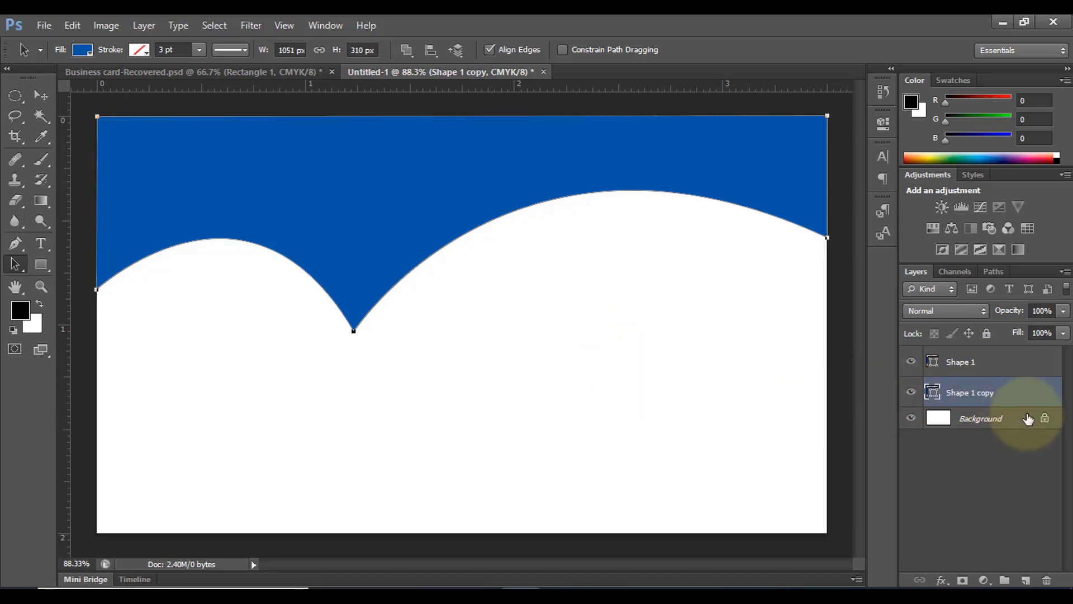
click(80, 51)
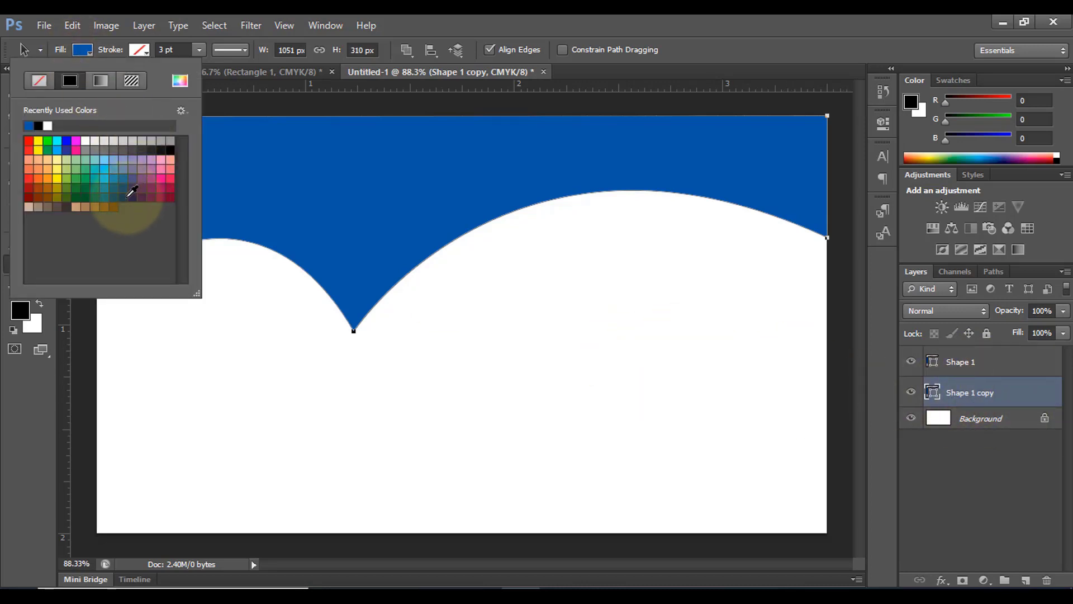
click(132, 192)
click(83, 50)
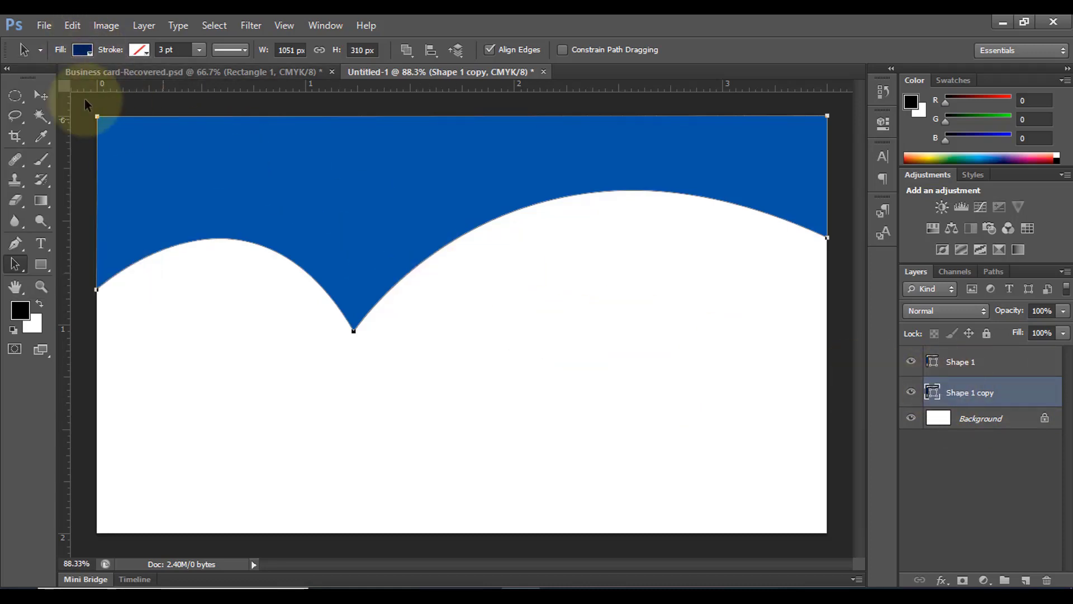
click(40, 95)
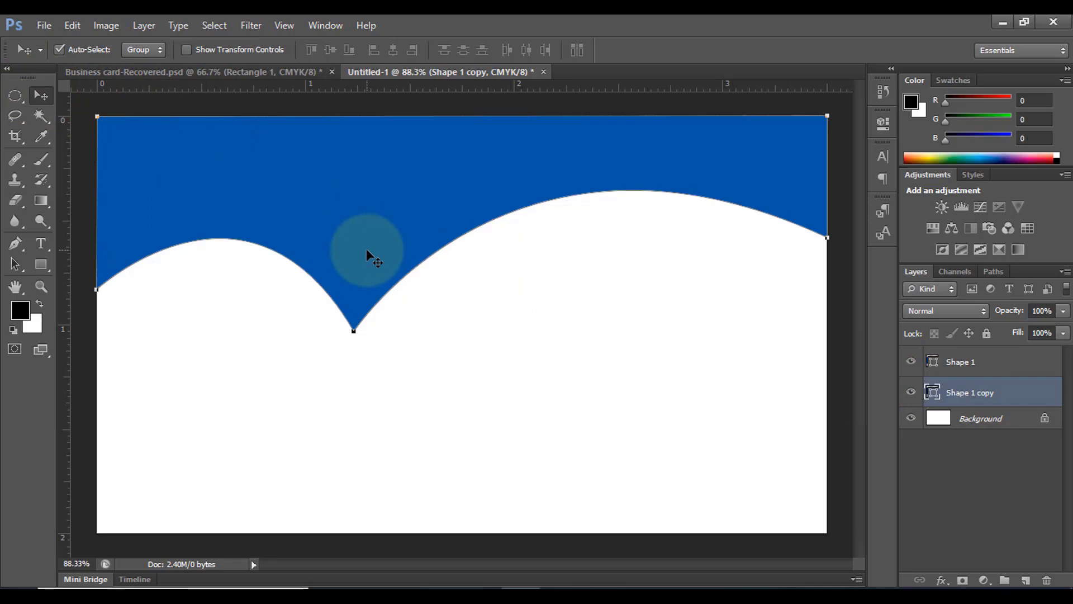
key(Down)
key(Down)
key(Down)
key(Down)
key(Down)
key(Down)
key(Down)
key(Down)
key(Down)
key(Down)
key(Down)
key(Down)
key(Down)
key(Down)
key(Down)
key(Down)
key(Down)
key(Down)
key(Down)
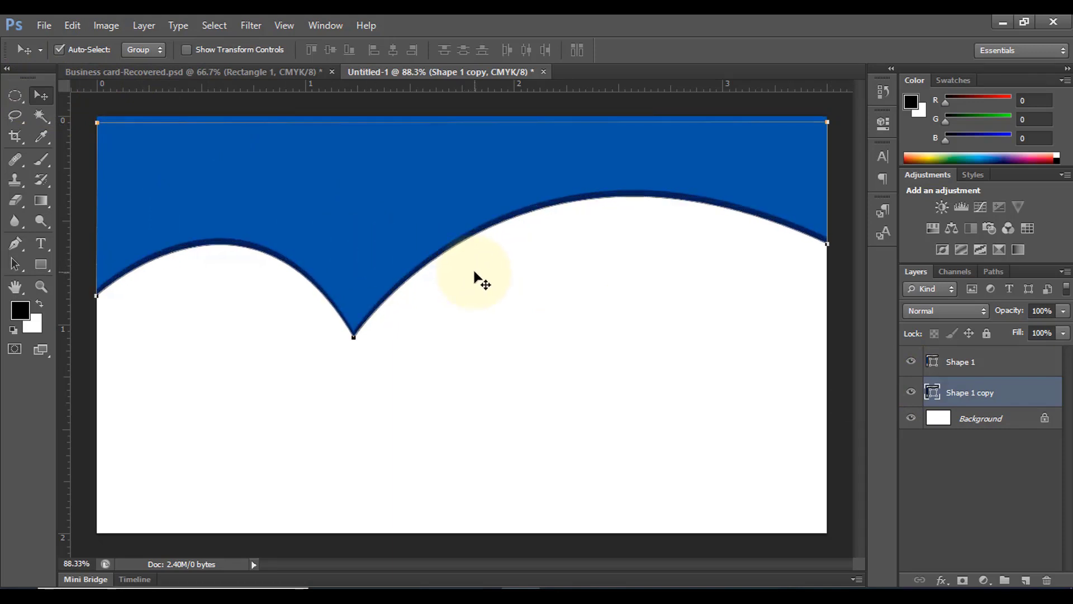
key(Down)
key(Down)
key(Down)
key(Down)
key(Down)
key(Down)
key(Down)
key(Down)
key(Down)
key(Down)
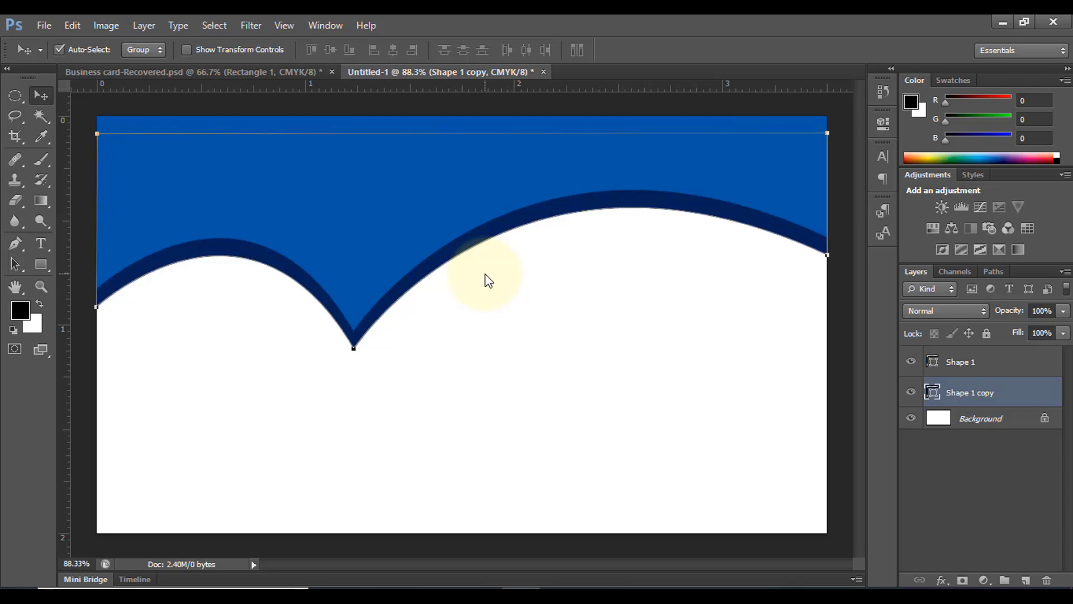
key(Down)
key(Down)
key(Down)
key(Down)
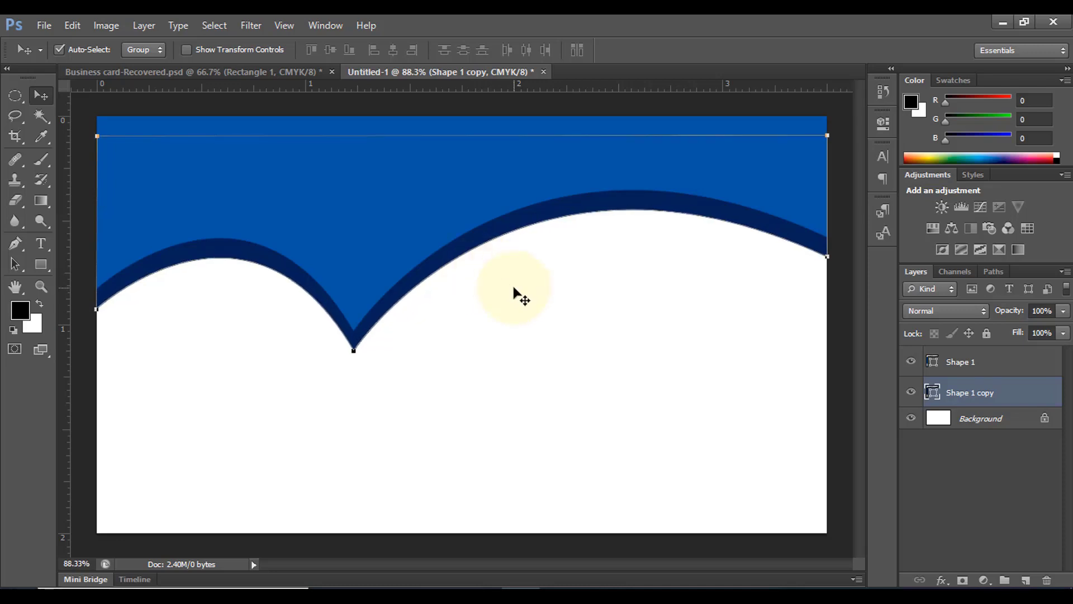
Squash the navy copy to about 91% height so it edges the blue wave
click(517, 295)
click(442, 272)
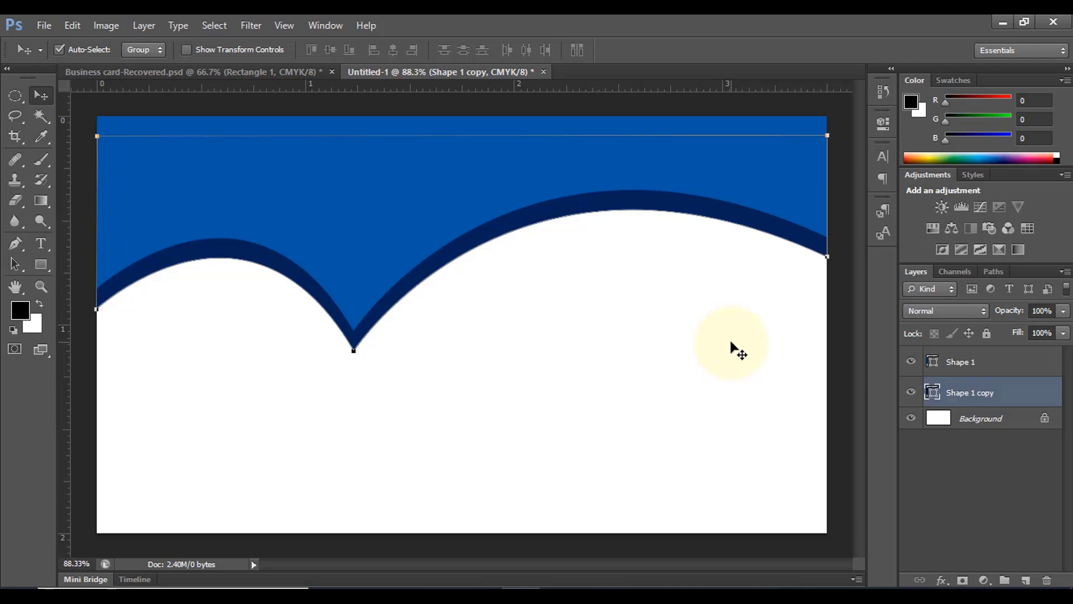
key(ctrl+t)
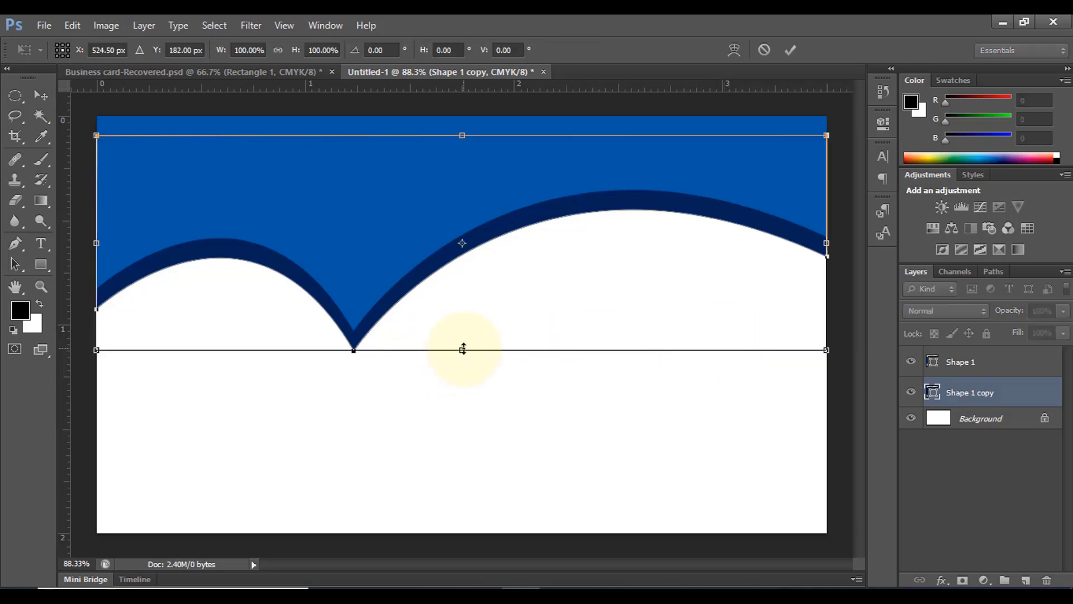
drag(462, 349, 465, 330)
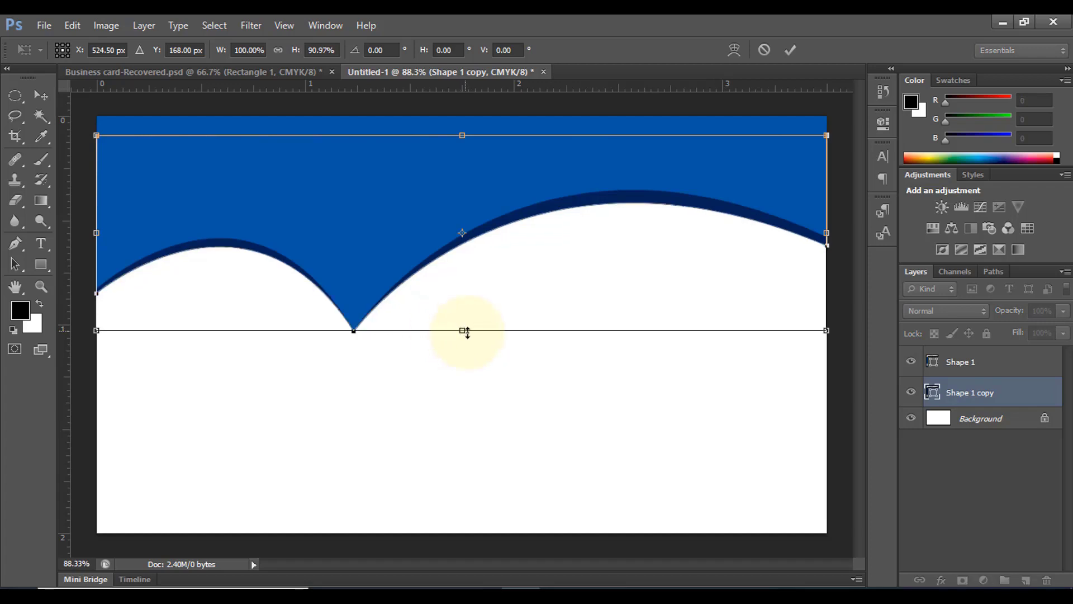
click(790, 51)
click(530, 307)
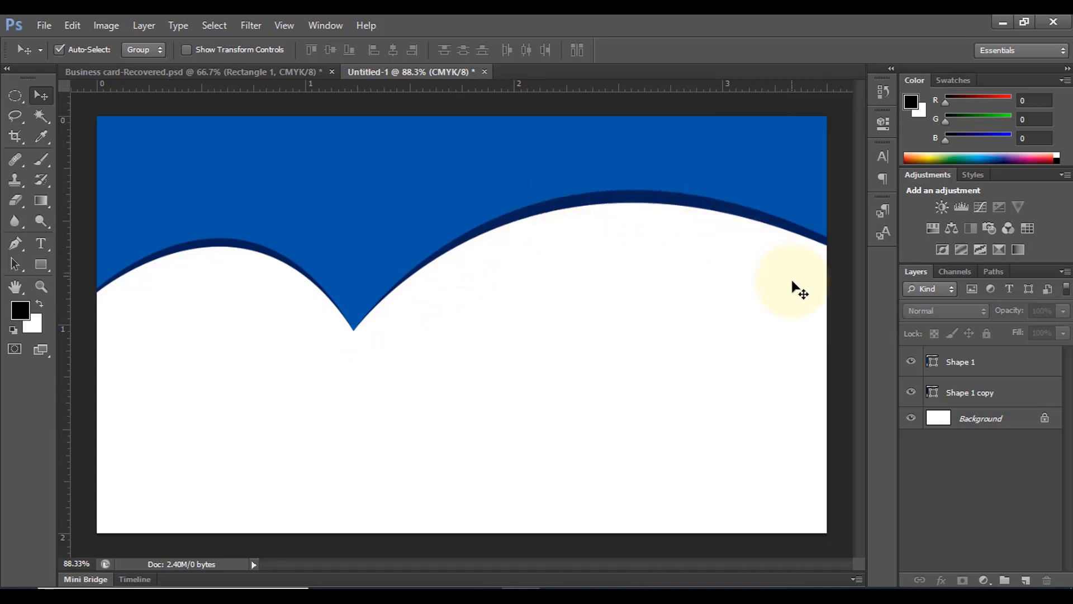
click(973, 363)
Stretch the blue wave and navy copy together to about 109% height in two transforms
shift+click(983, 393)
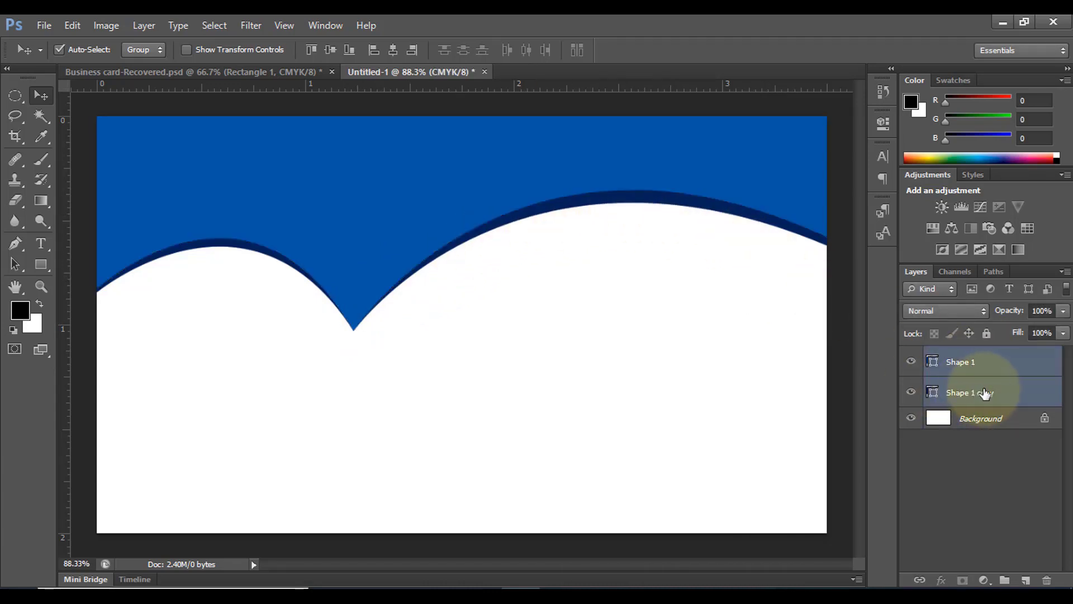
key(ctrl+t)
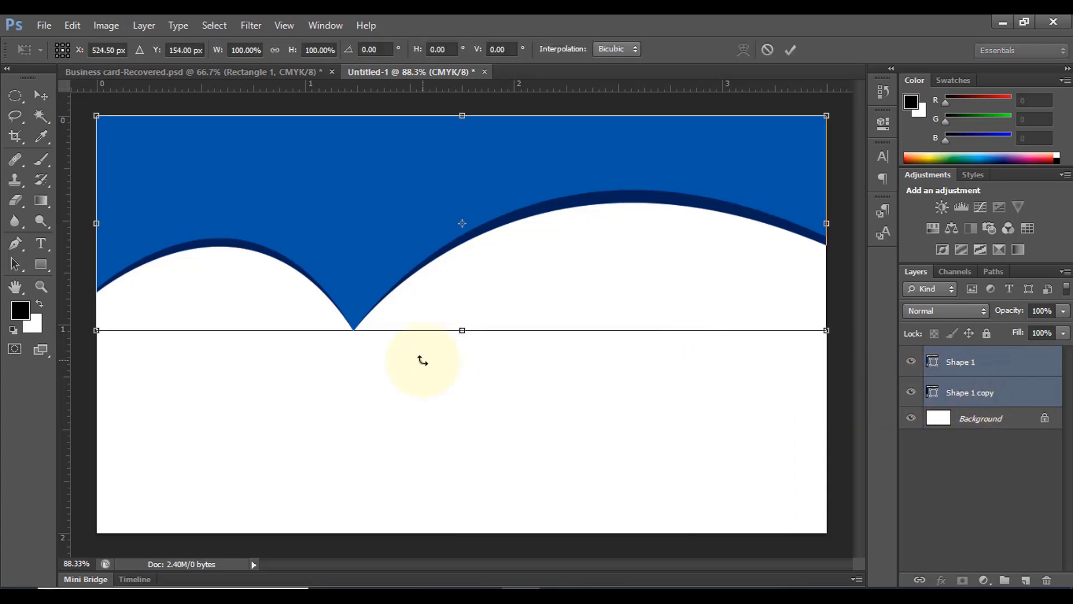
drag(459, 330, 455, 370)
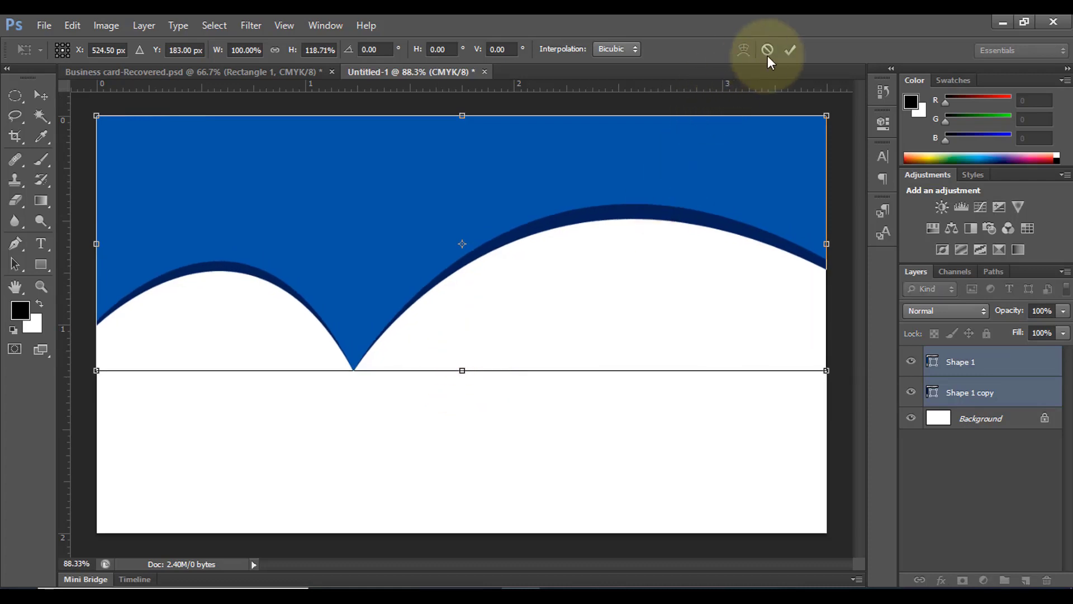
click(791, 50)
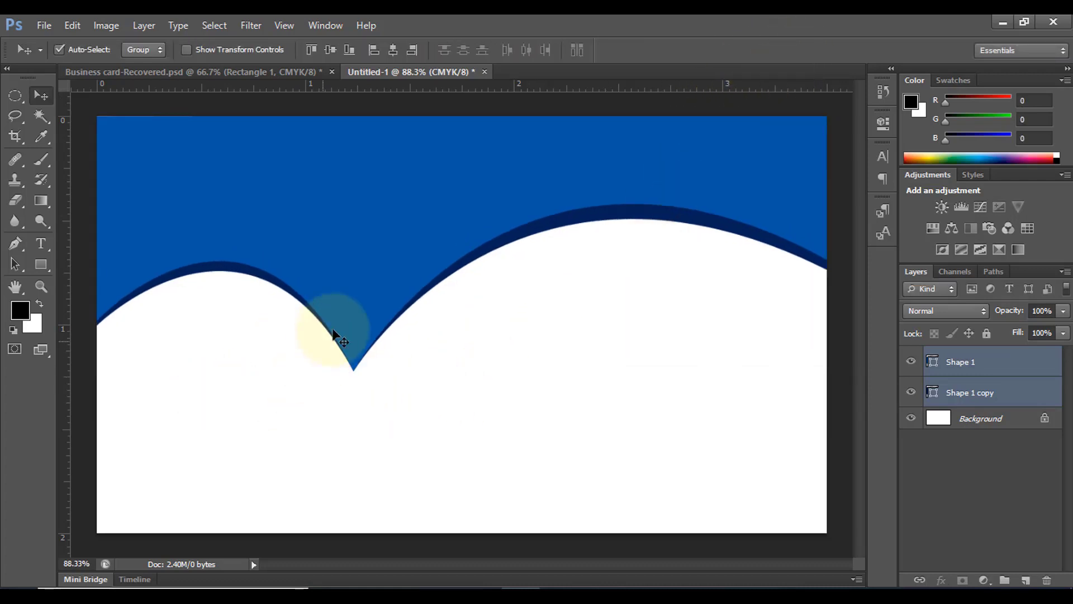
key(ctrl+t)
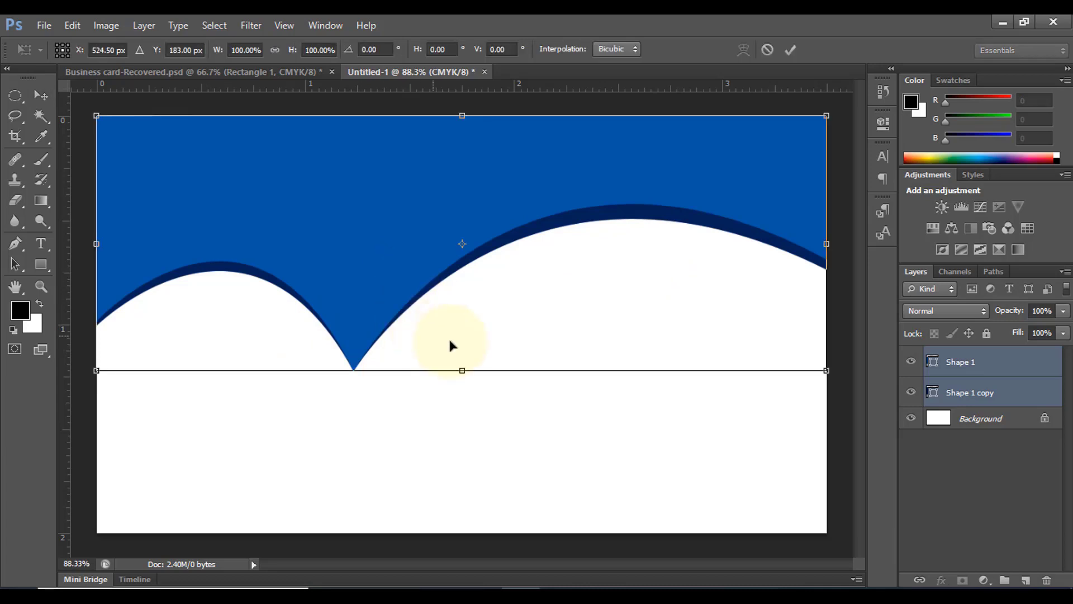
drag(462, 371, 459, 393)
click(791, 50)
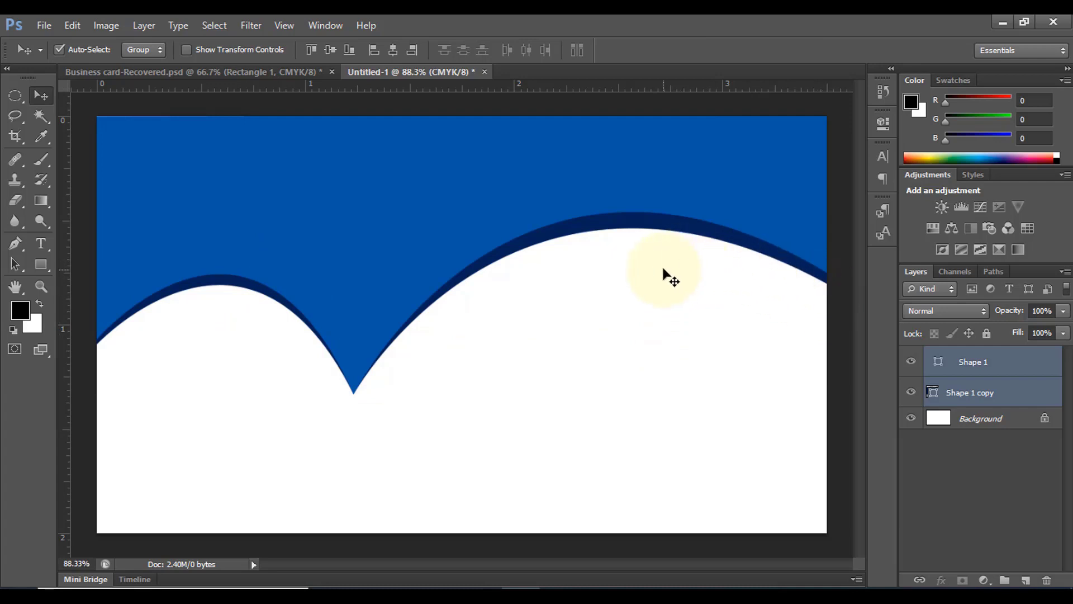
Draw a thin curved Pen shape, Shape 2, from under the right hump to the right edge
click(17, 248)
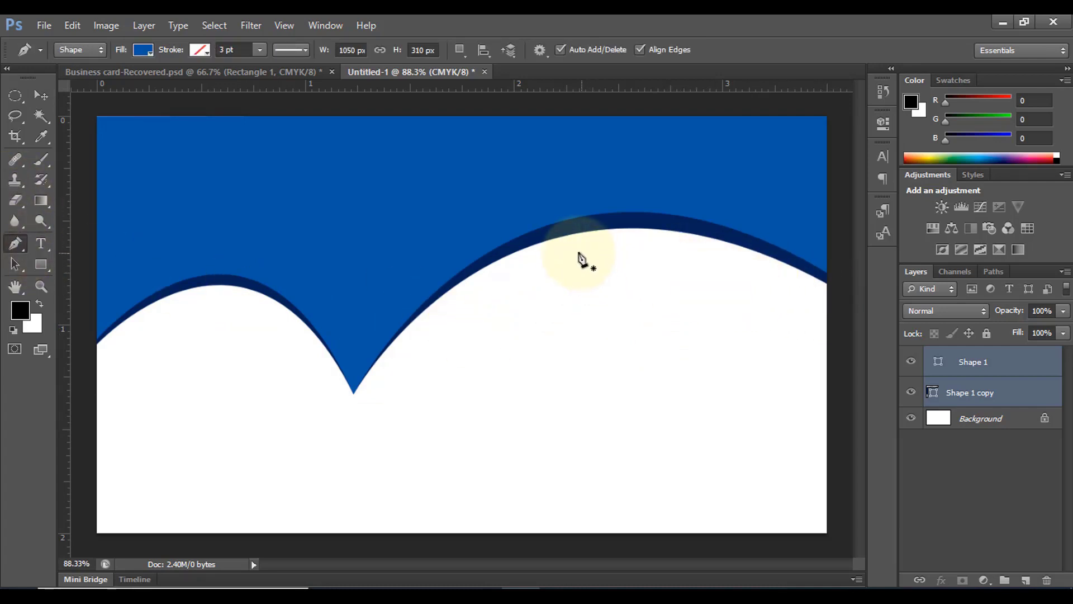
click(563, 251)
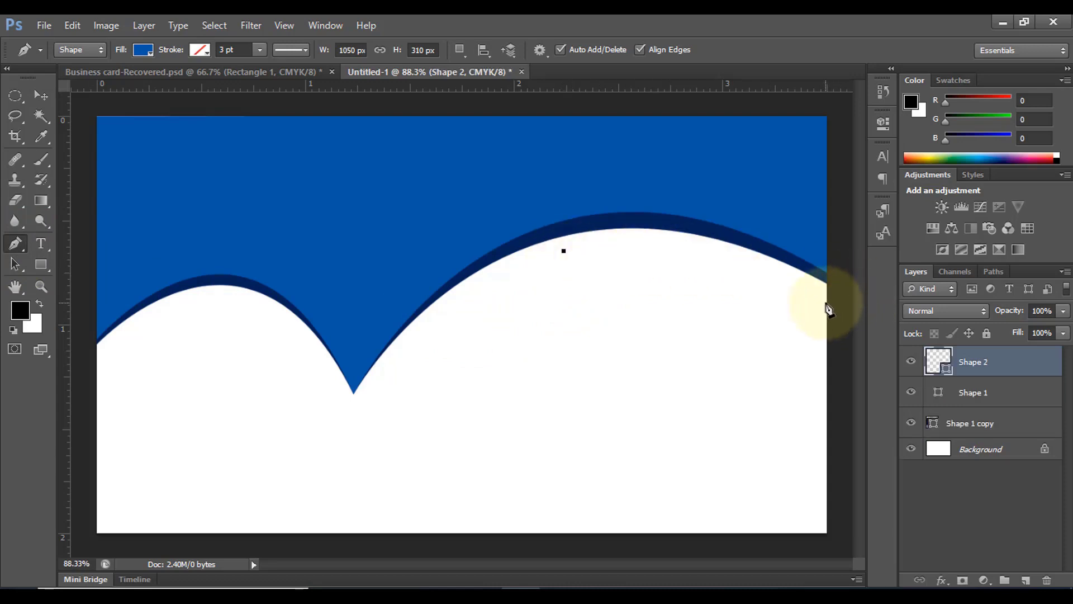
drag(826, 303, 981, 399)
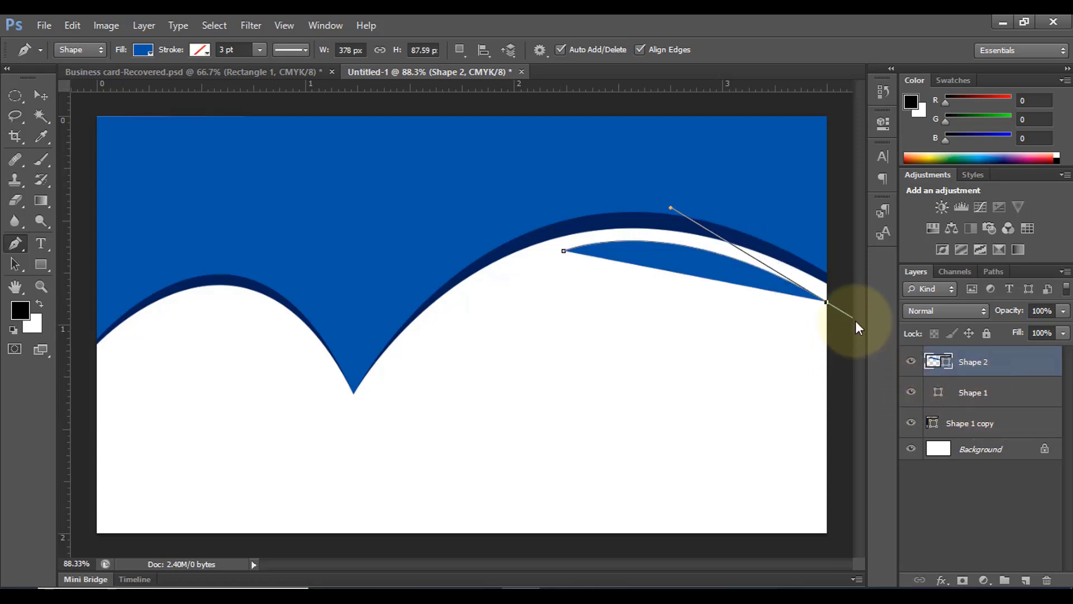
click(826, 303)
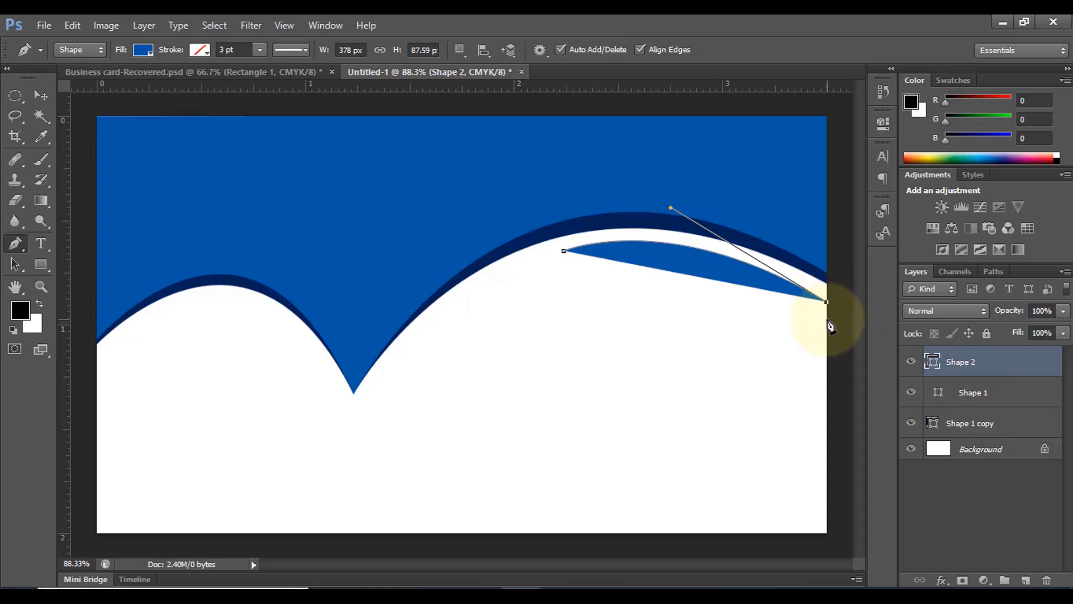
click(827, 319)
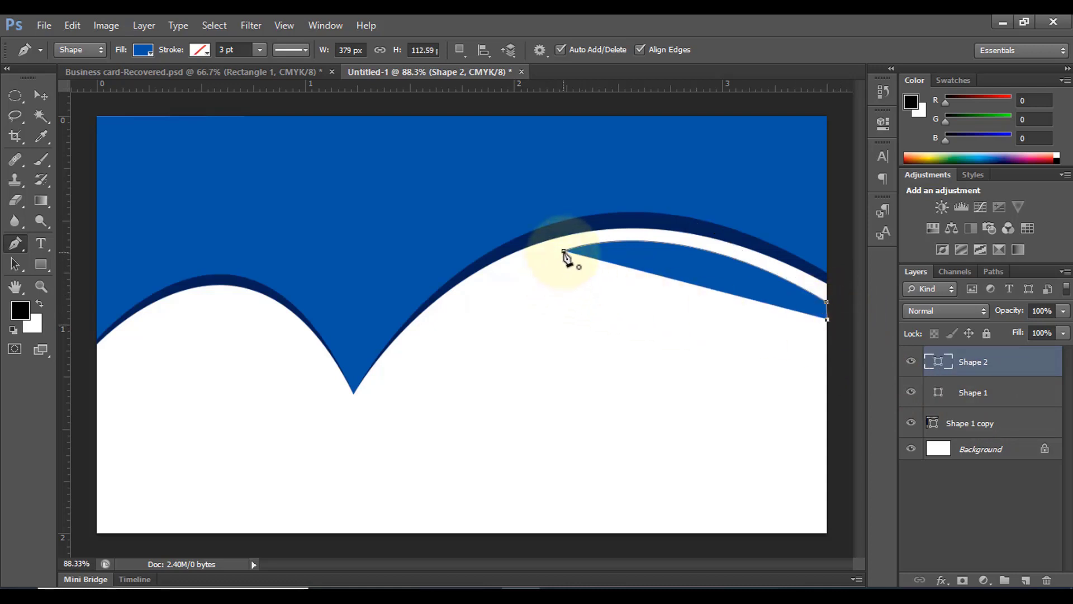
drag(526, 259, 438, 278)
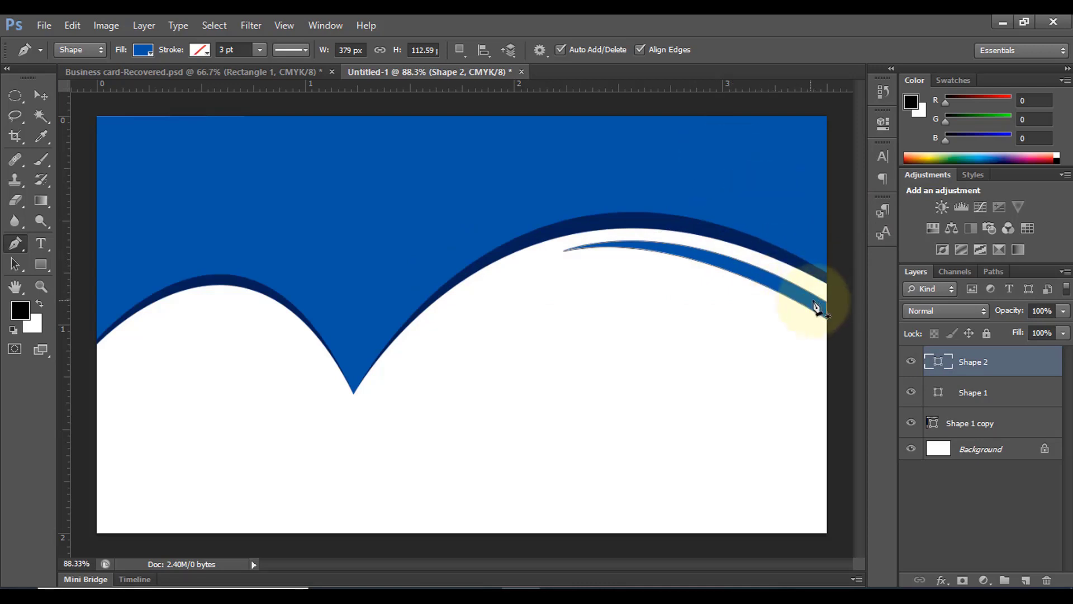
Make the swoosh red, nudge it up twice, and group the three shape layers
click(144, 51)
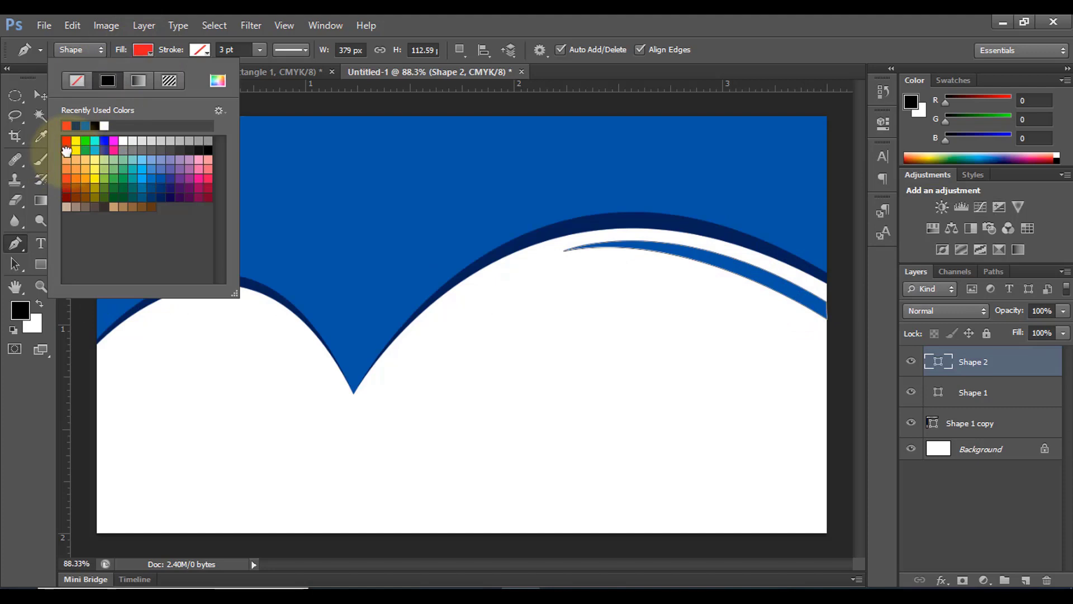
click(66, 143)
click(40, 95)
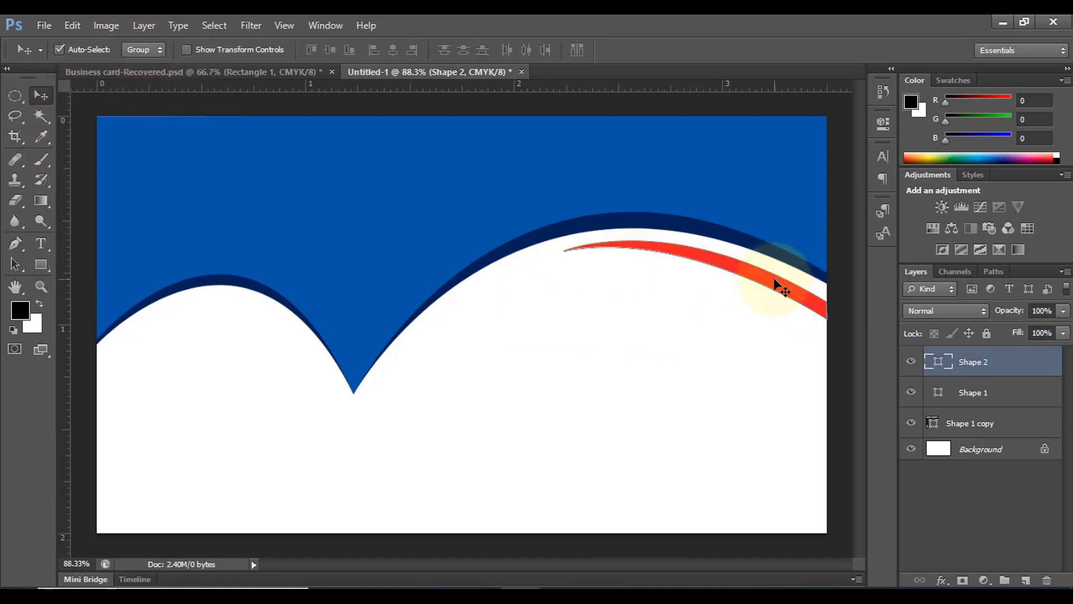
key(Up)
key(Up)
key(Up)
key(Up)
key(Up)
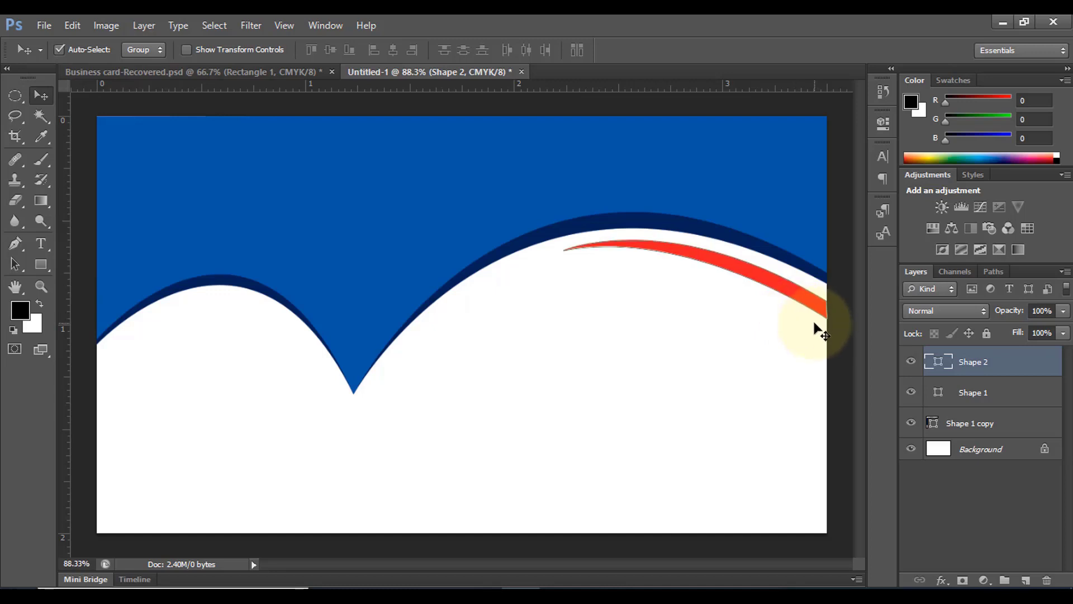
key(Up)
key(Up)
key(Up)
key(Up)
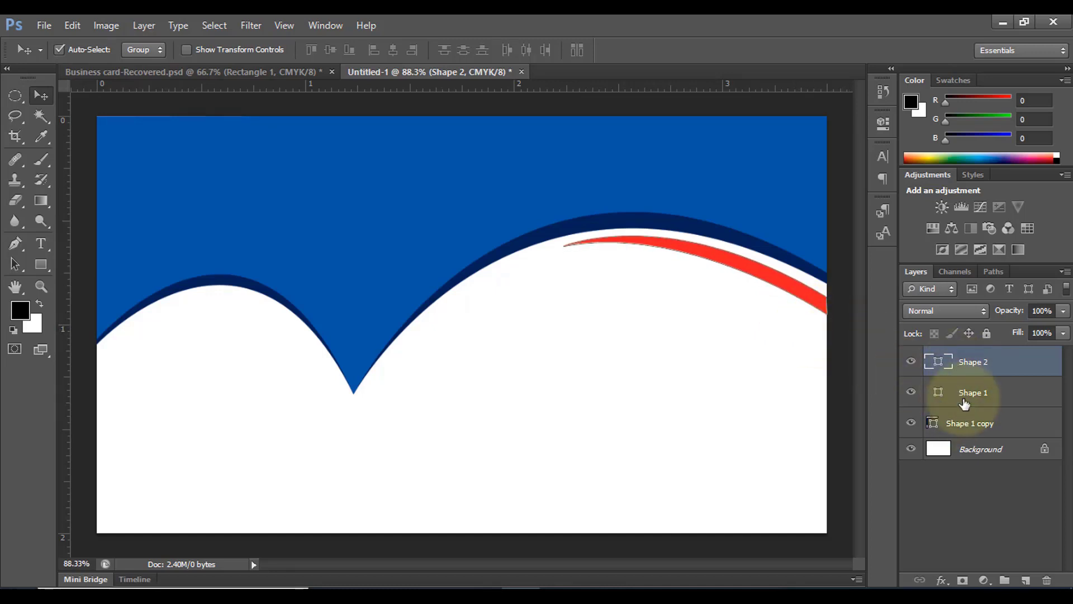
shift+click(972, 420)
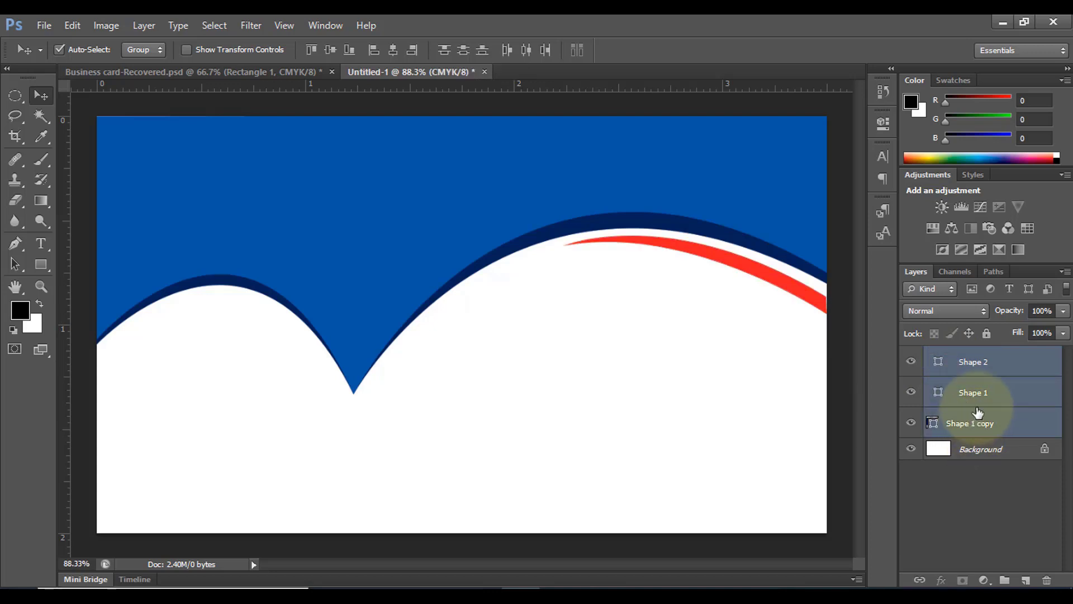
key(ctrl+g)
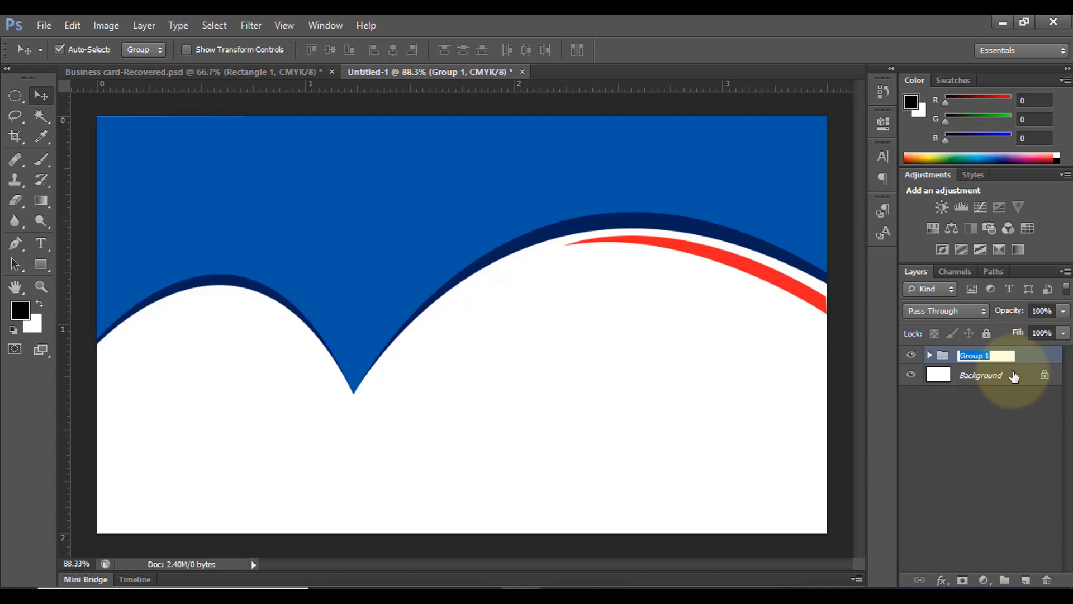
Rename the group 'Shape' and place the brand-01 logo, scaled small, in the left white area
text(Shape)
click(939, 435)
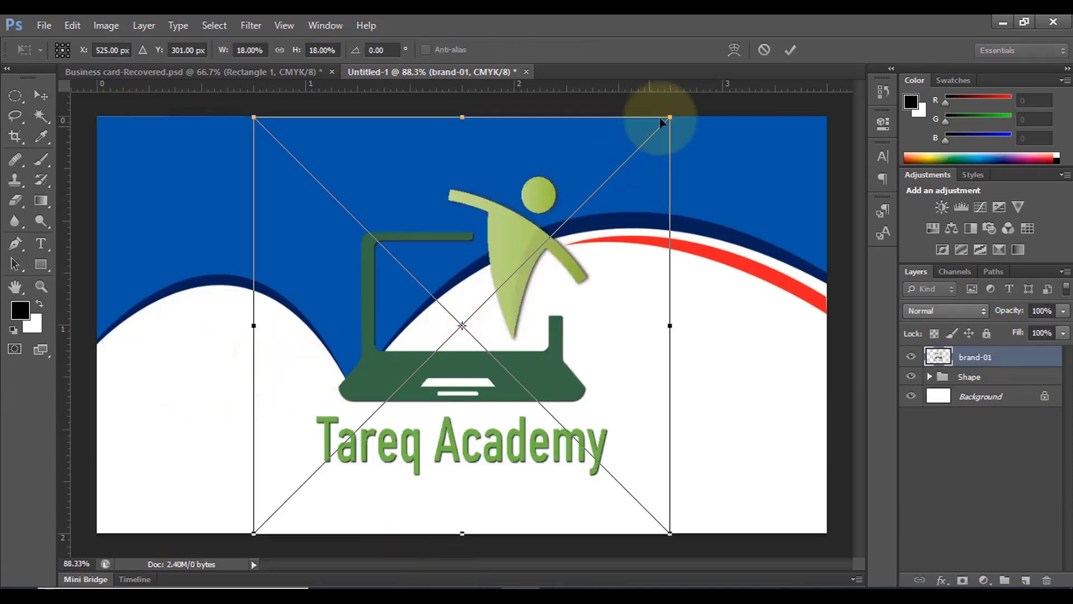
drag(665, 112, 272, 416)
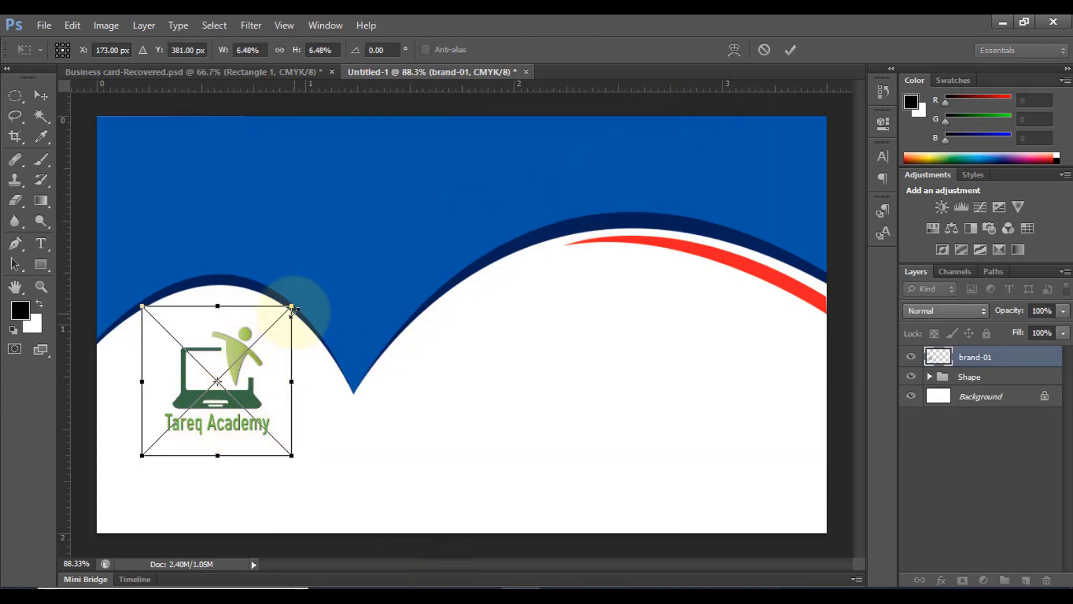
drag(291, 306, 280, 317)
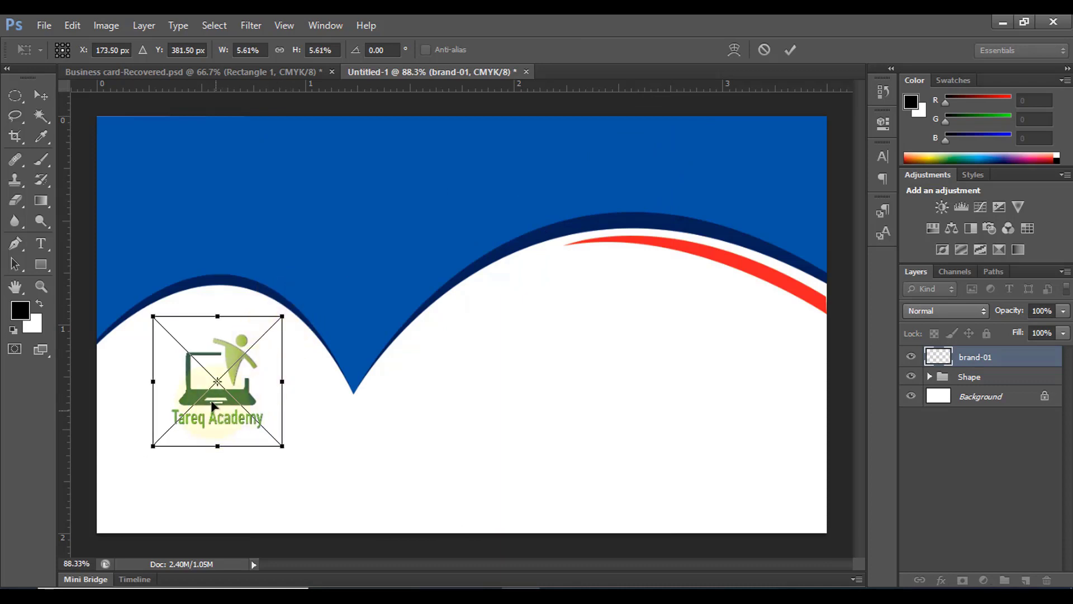
drag(212, 407, 207, 395)
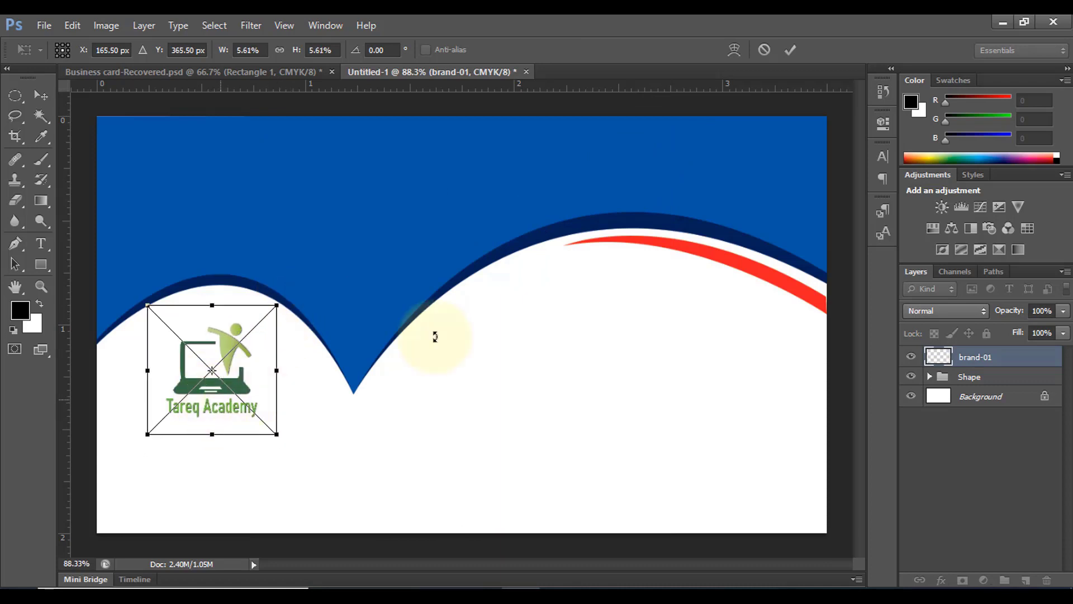
click(790, 56)
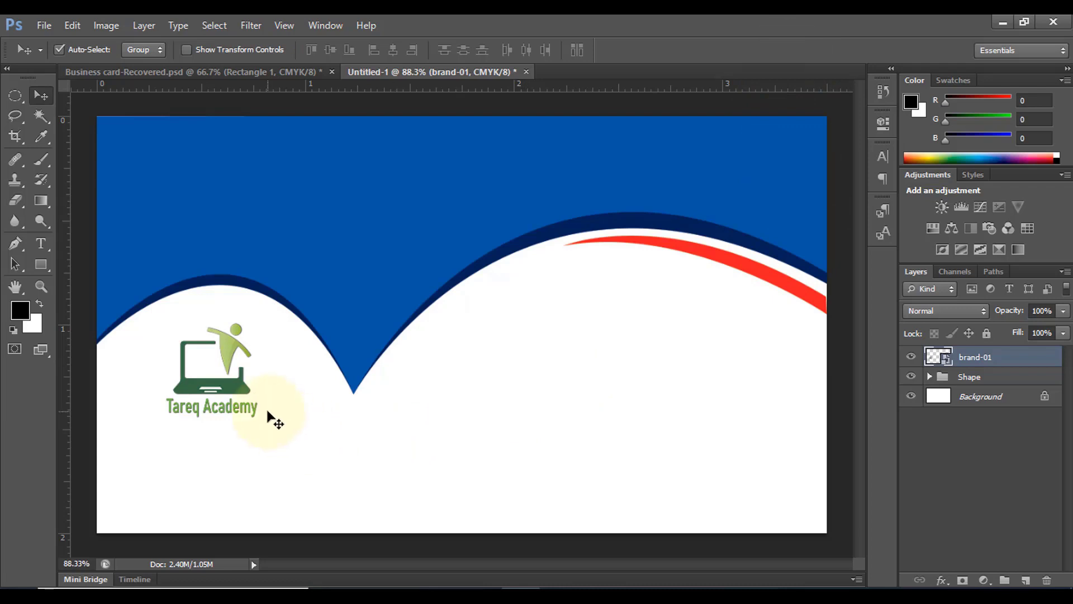
Type 'Tareq Academy' below the logo in Times New Roman 24 pt, using the header blue
click(42, 242)
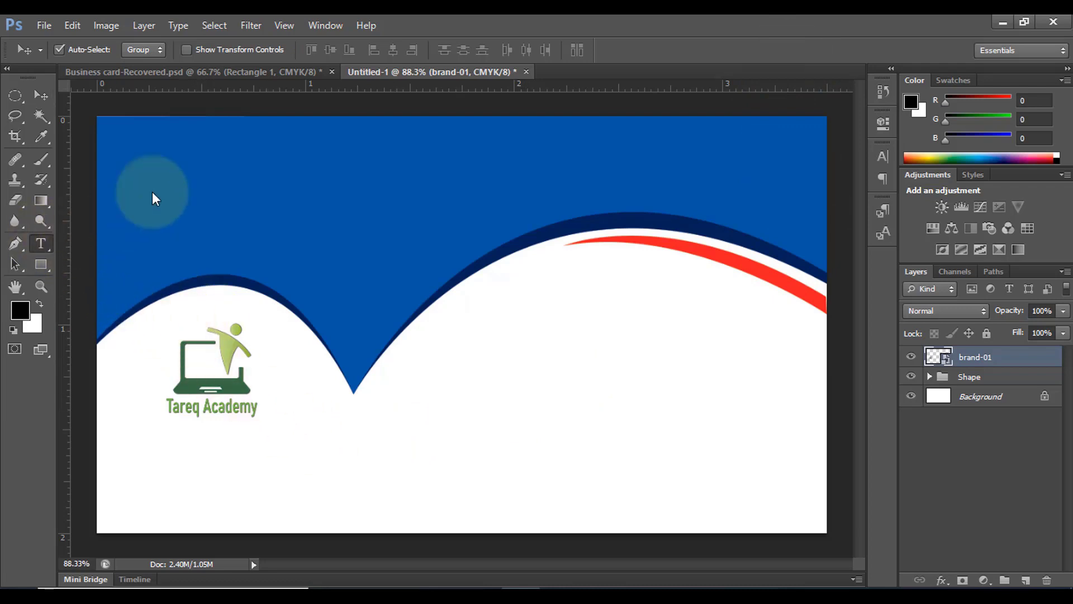
click(168, 50)
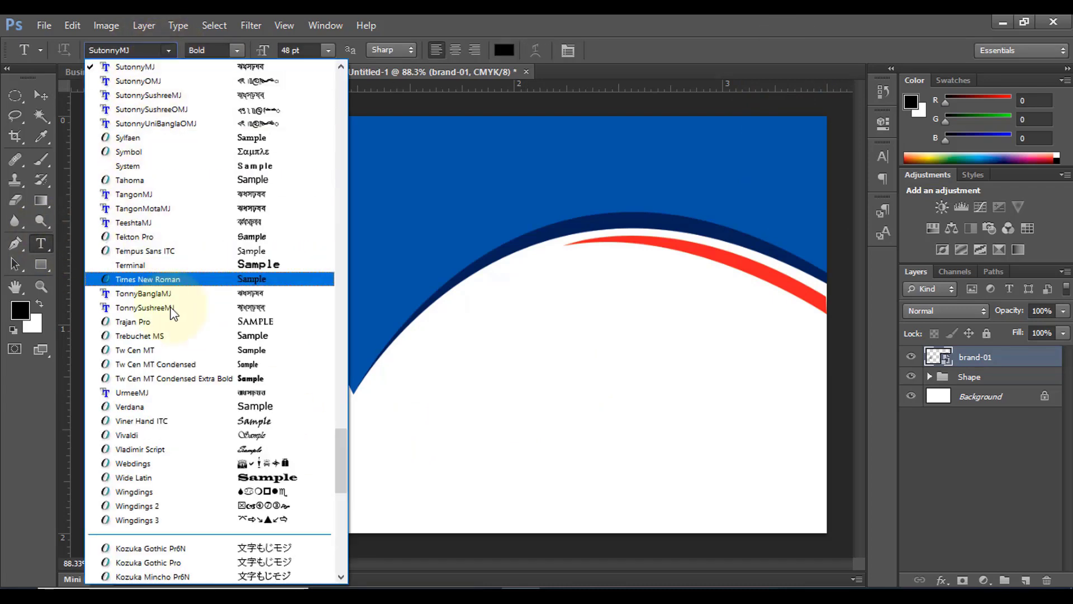
click(166, 280)
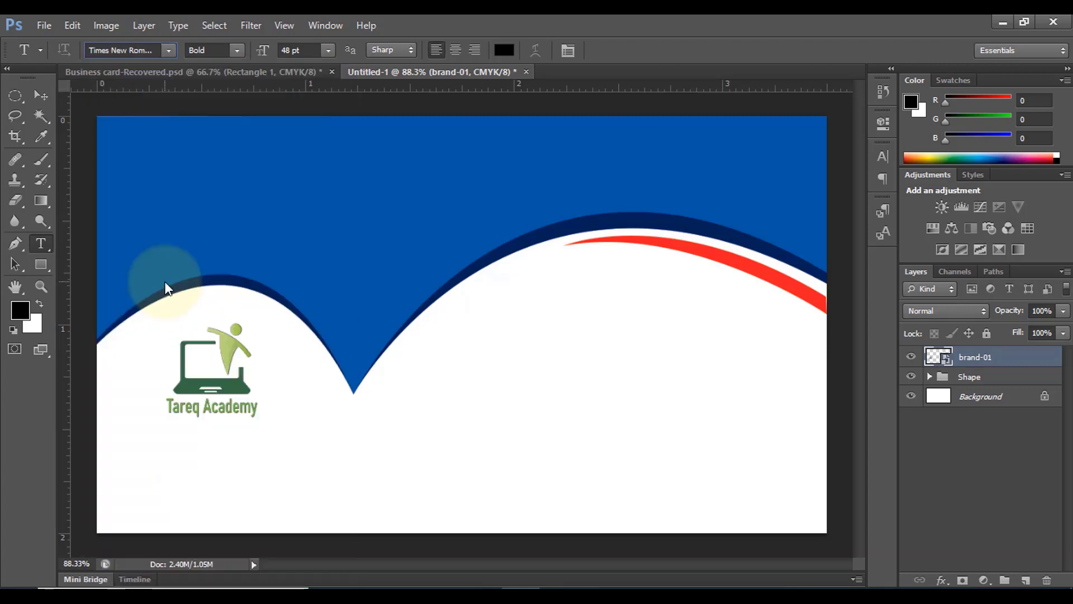
click(504, 51)
click(340, 178)
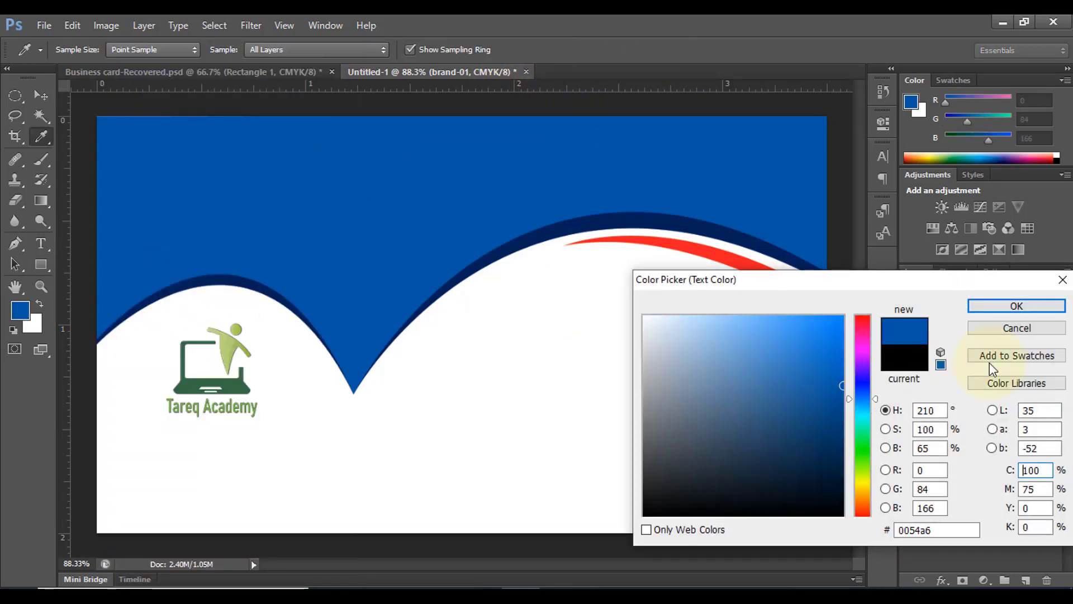
click(1017, 306)
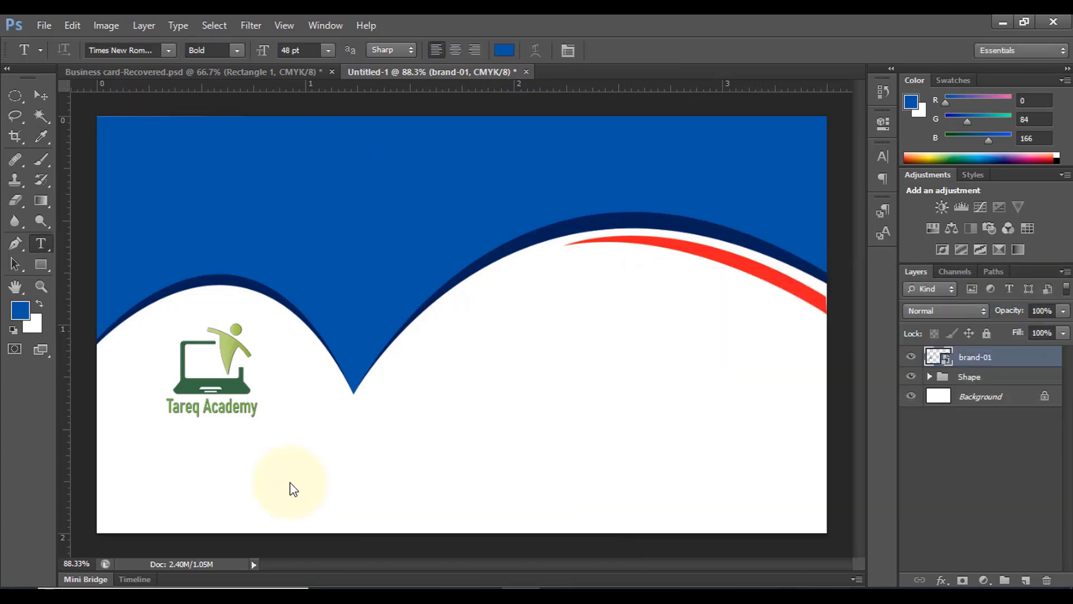
click(203, 478)
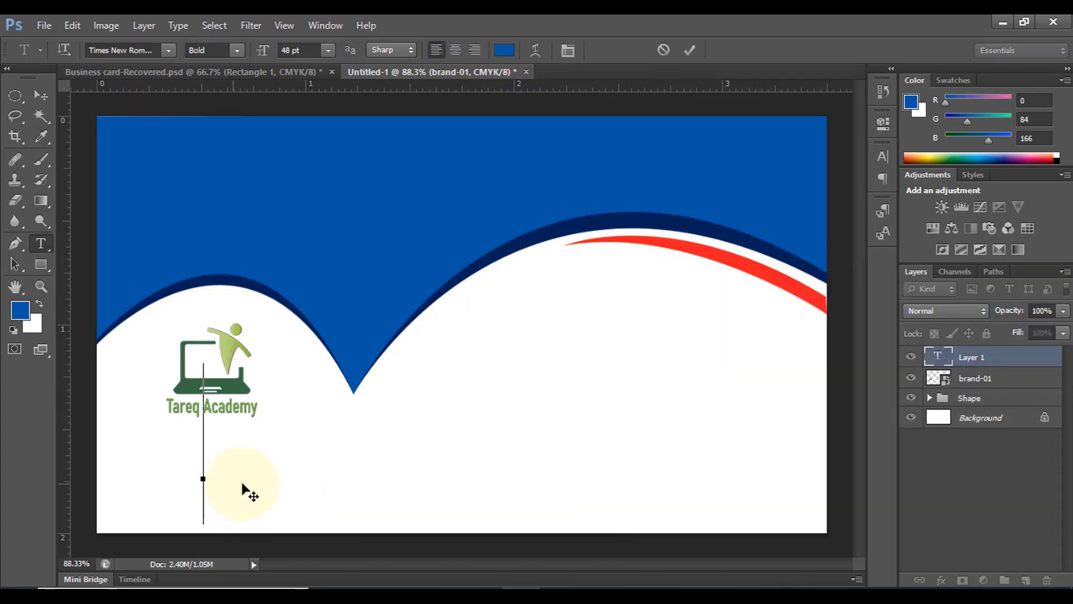
click(331, 48)
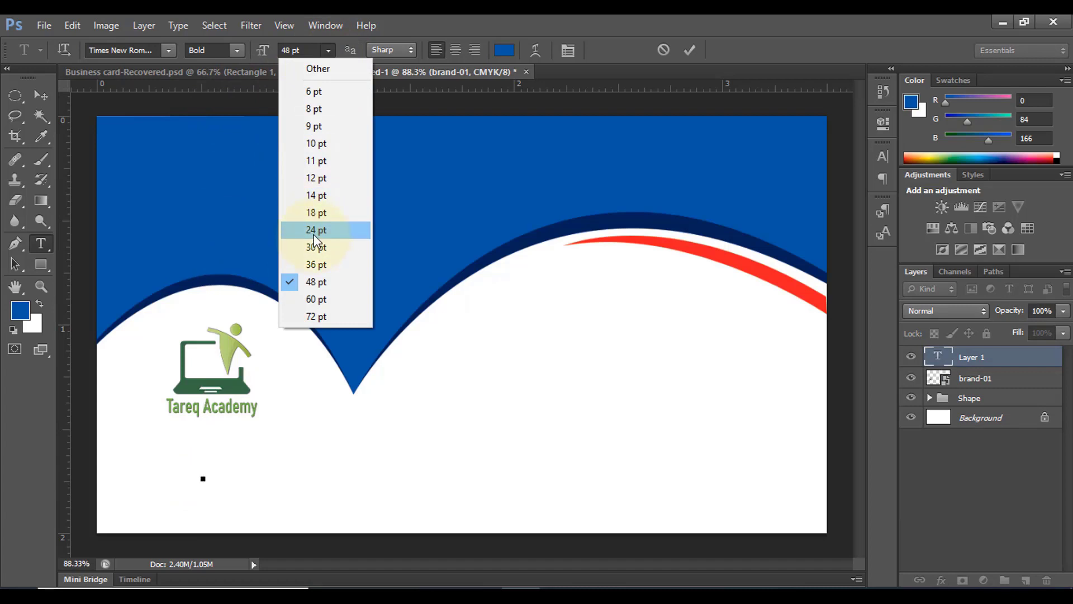
click(315, 230)
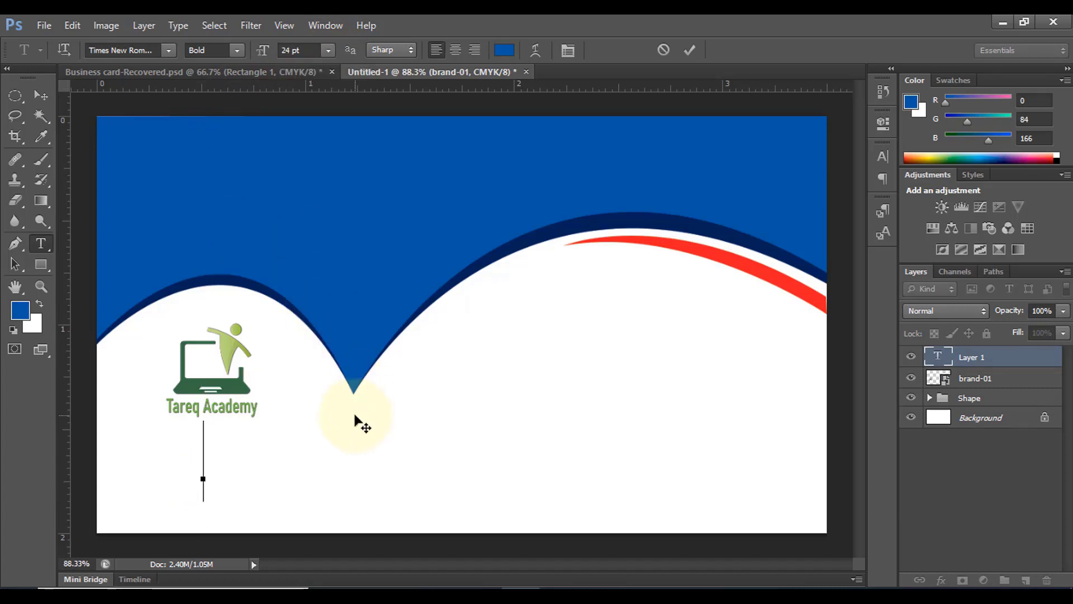
text(Ta)
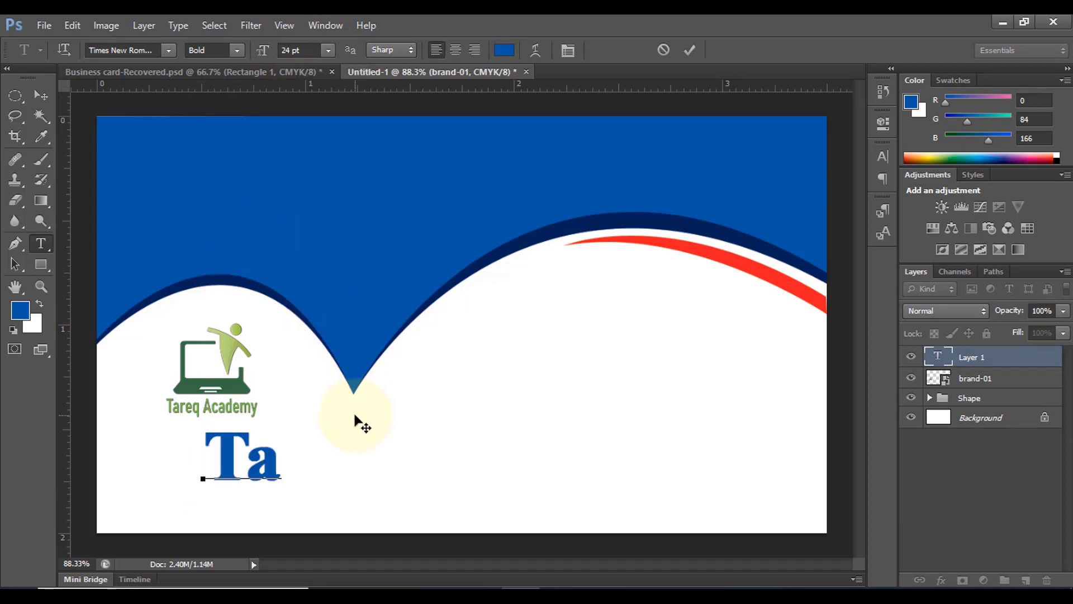
text(req Academy)
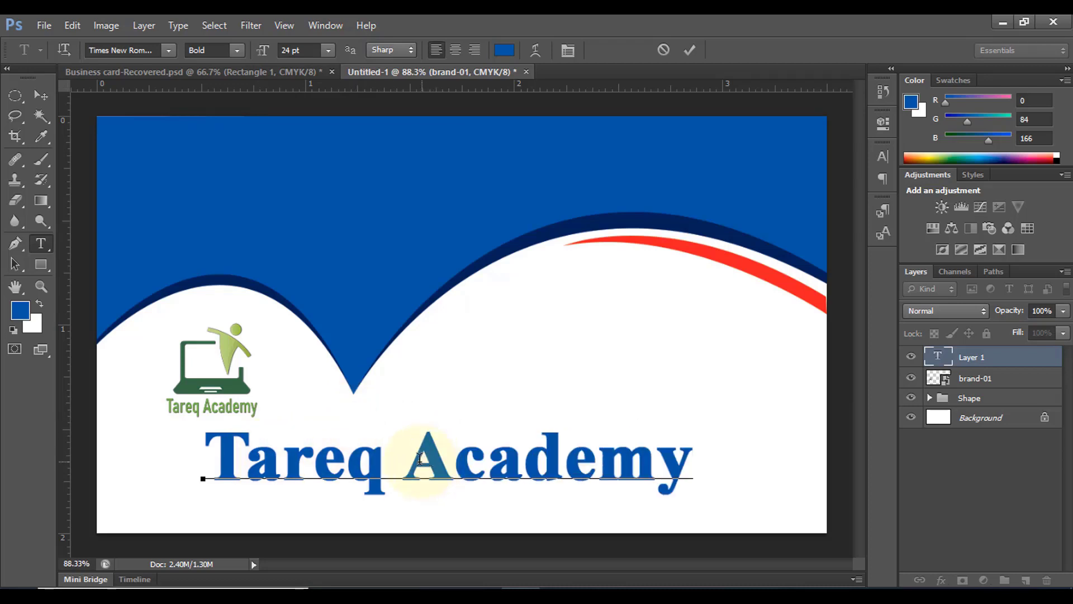
Recolour the word 'Academy' with the sampled dark navy
drag(420, 458, 712, 466)
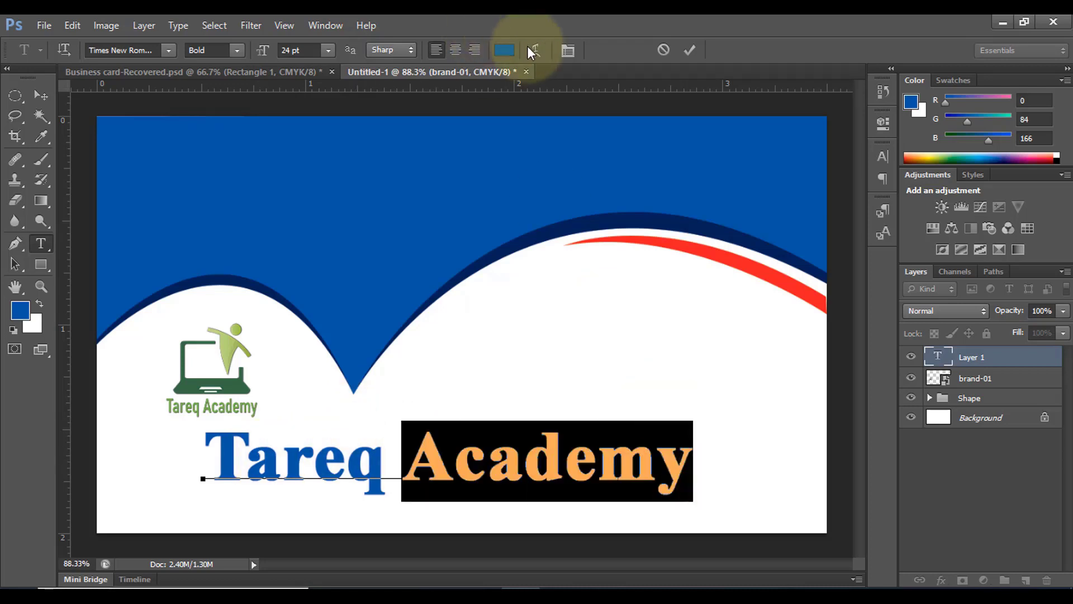
click(505, 49)
click(618, 213)
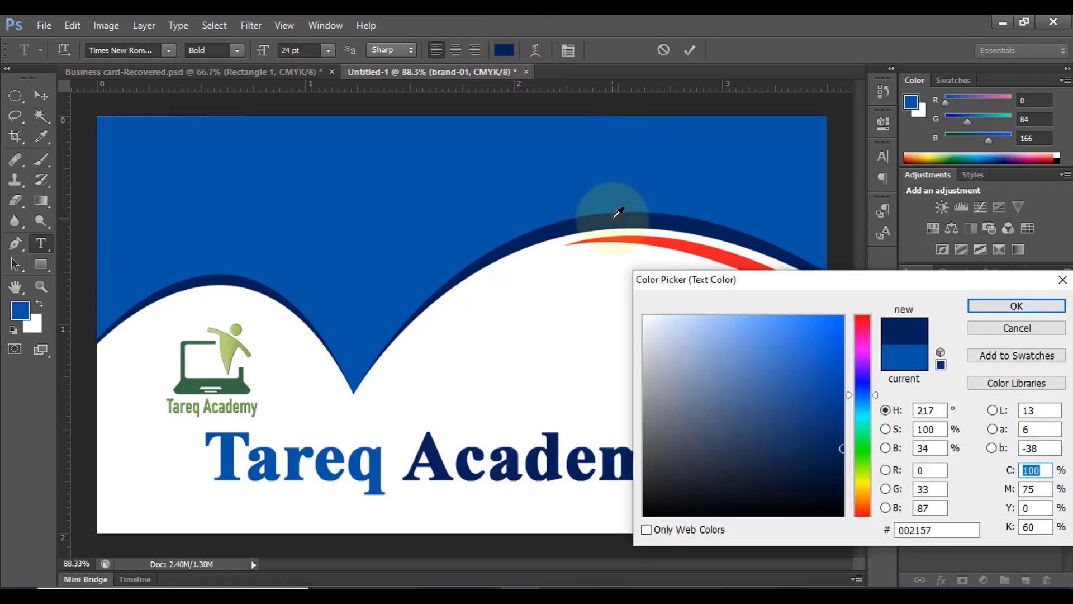
click(1006, 306)
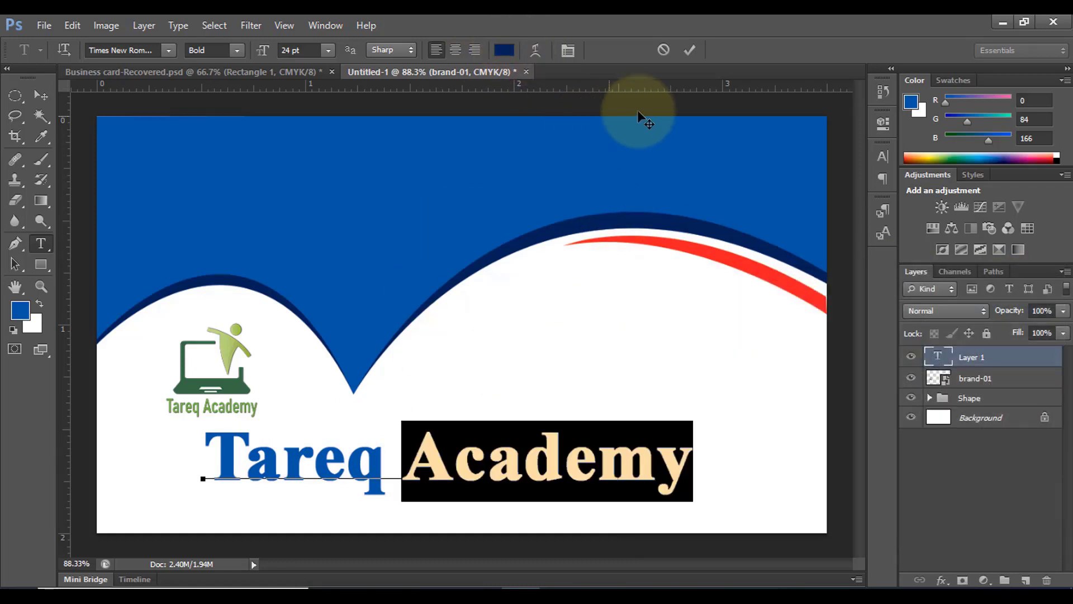
click(689, 49)
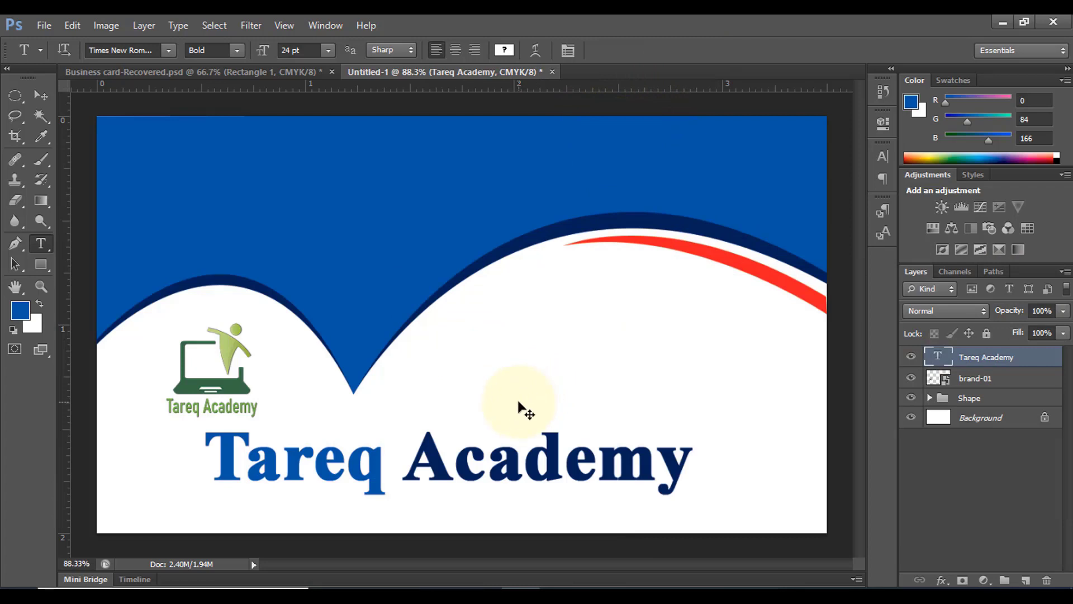
Scale the company name to about 75% under the logo and add a vertical mid-card guide
key(ctrl+t)
drag(693, 420, 591, 433)
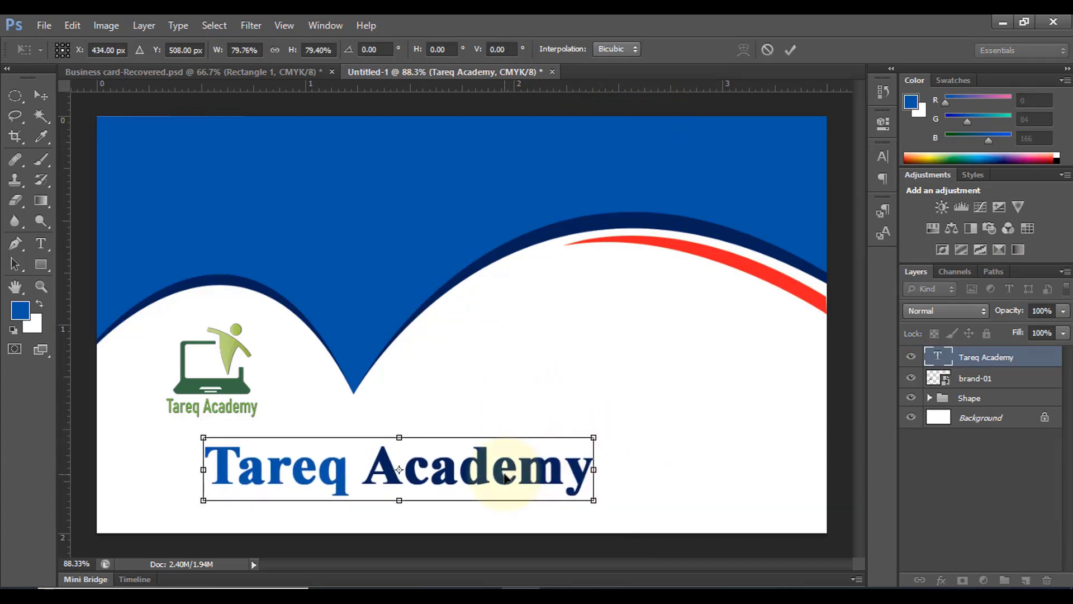
drag(500, 478, 460, 480)
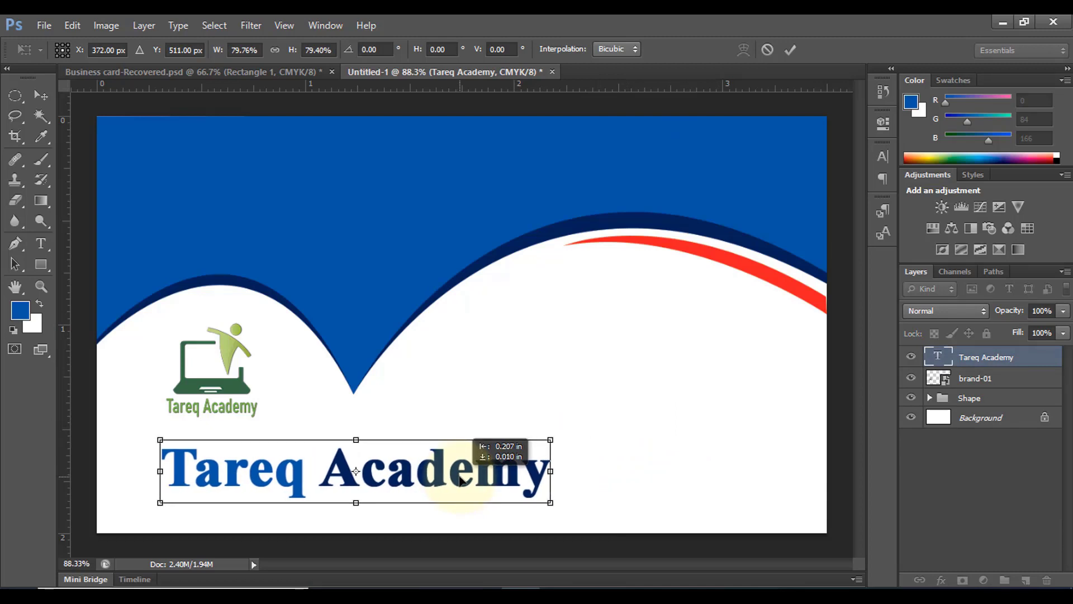
drag(551, 439, 538, 441)
drag(391, 480, 391, 480)
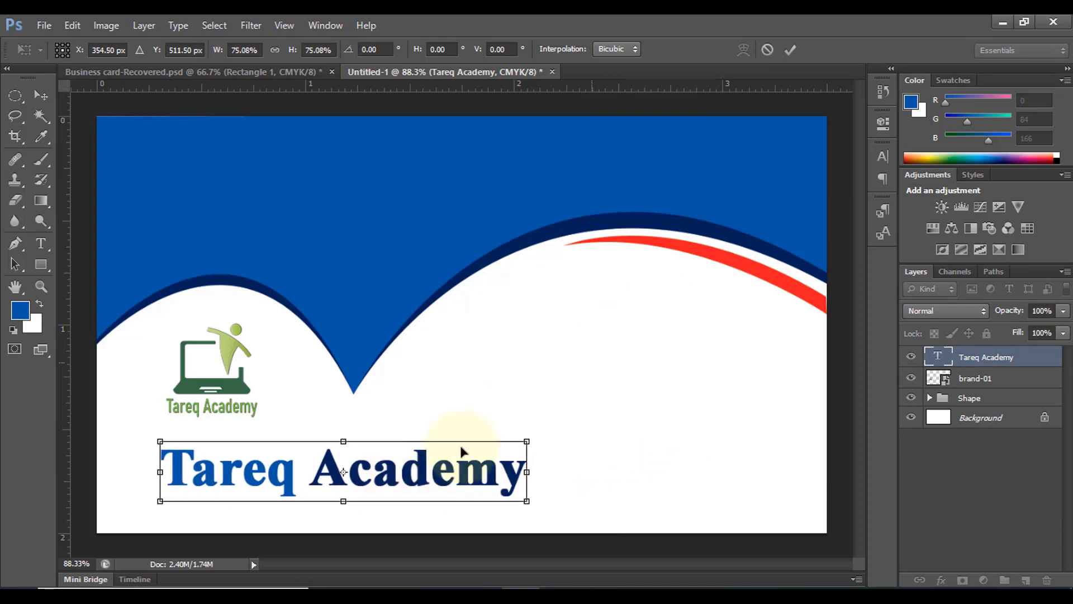
key(Up)
key(Up)
key(Up)
key(Up)
key(Up)
key(Up)
key(Up)
key(Up)
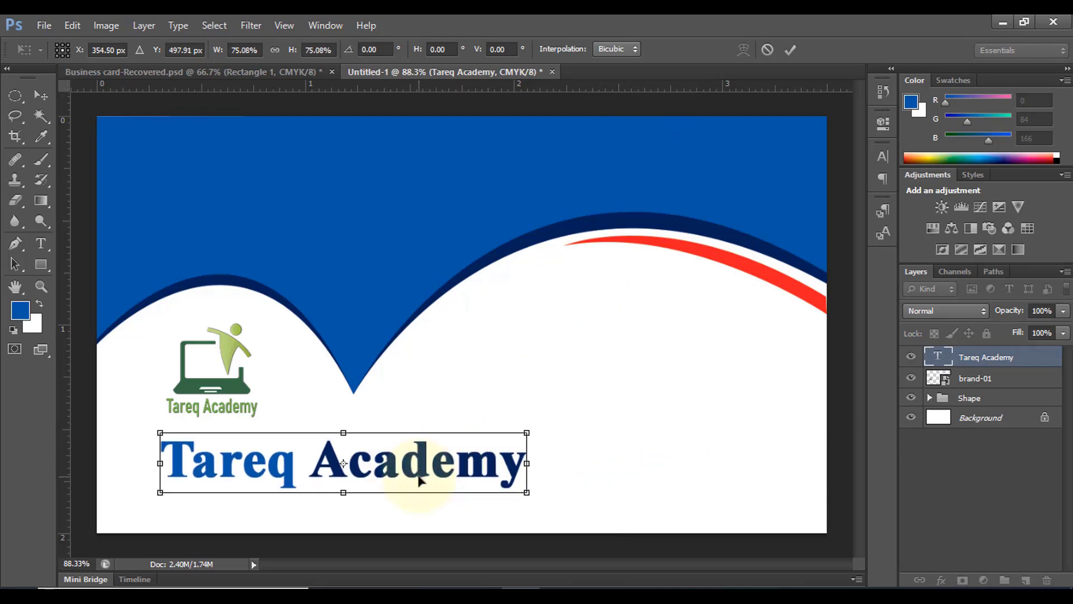
click(793, 50)
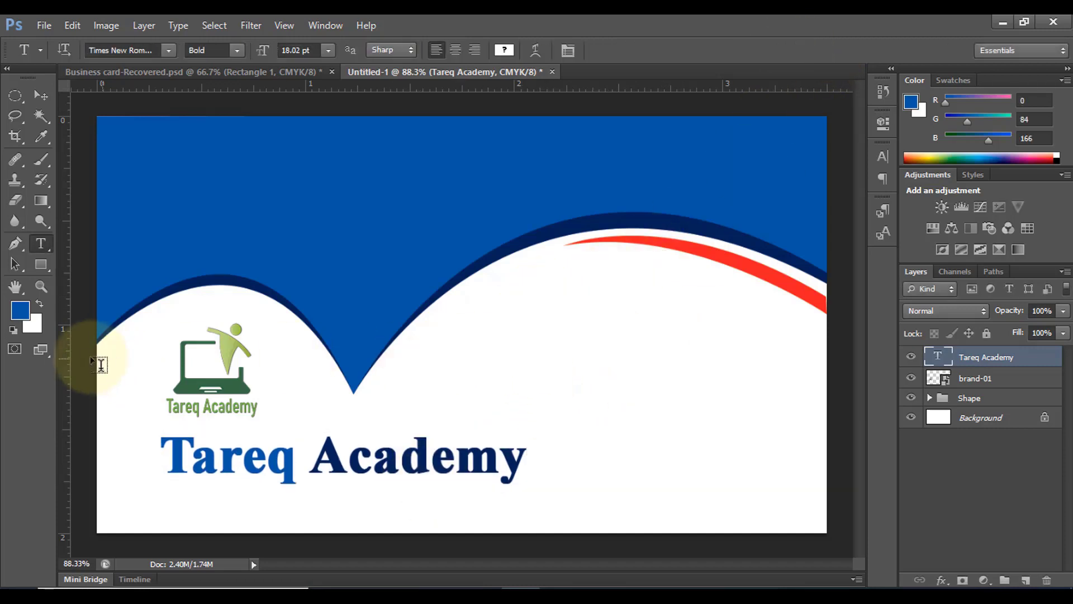
drag(64, 347, 556, 357)
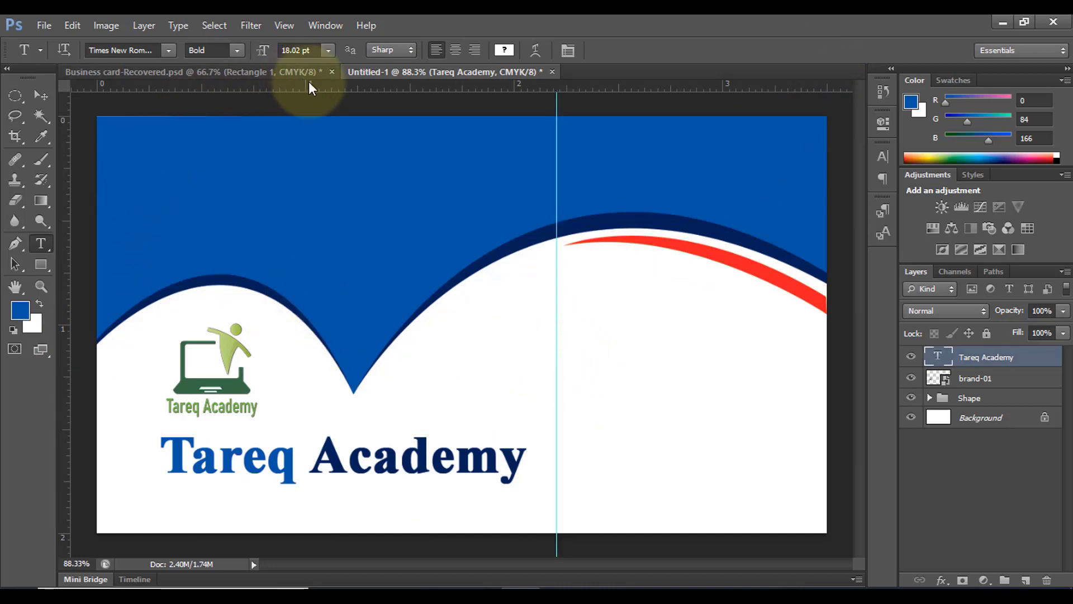
Toggle the rulers and shift the vertical guide slightly left with the Move tool
key(ctrl+r)
key(ctrl+r)
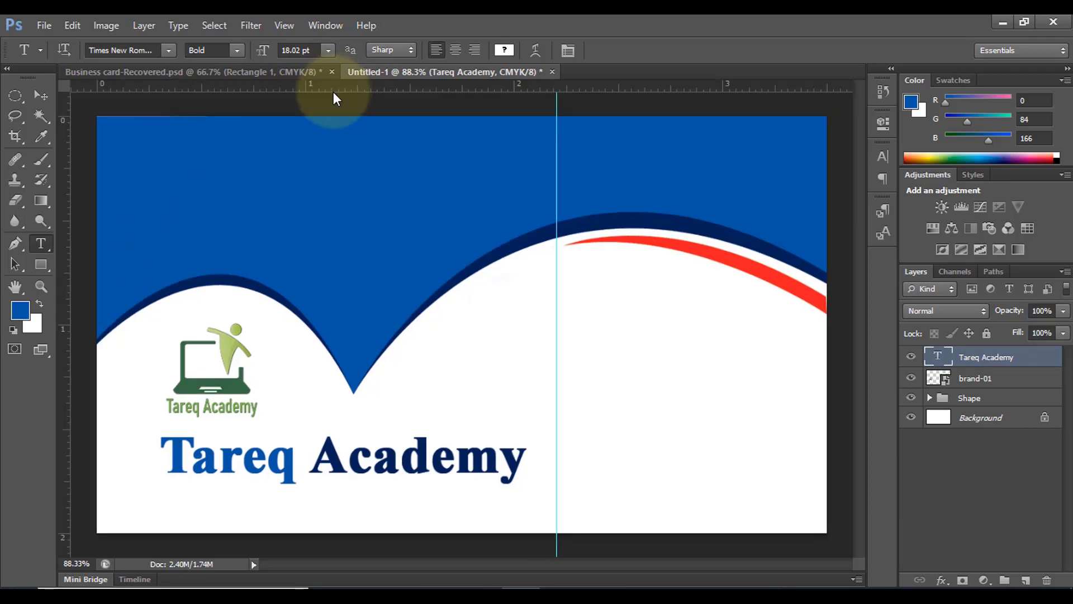
key(ctrl+r)
key(ctrl+r)
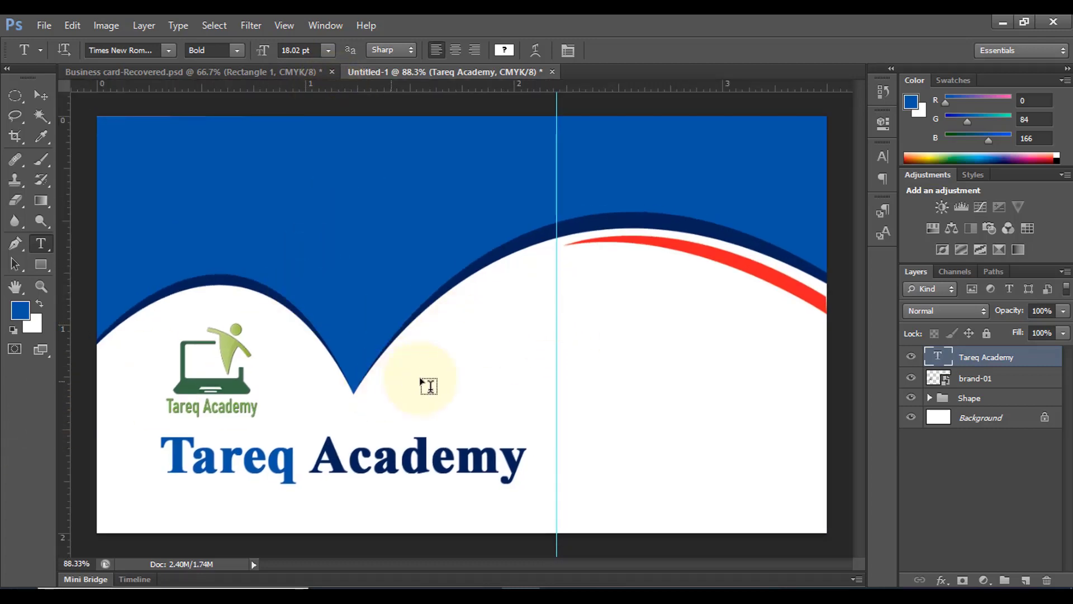
key(v)
drag(556, 333, 552, 474)
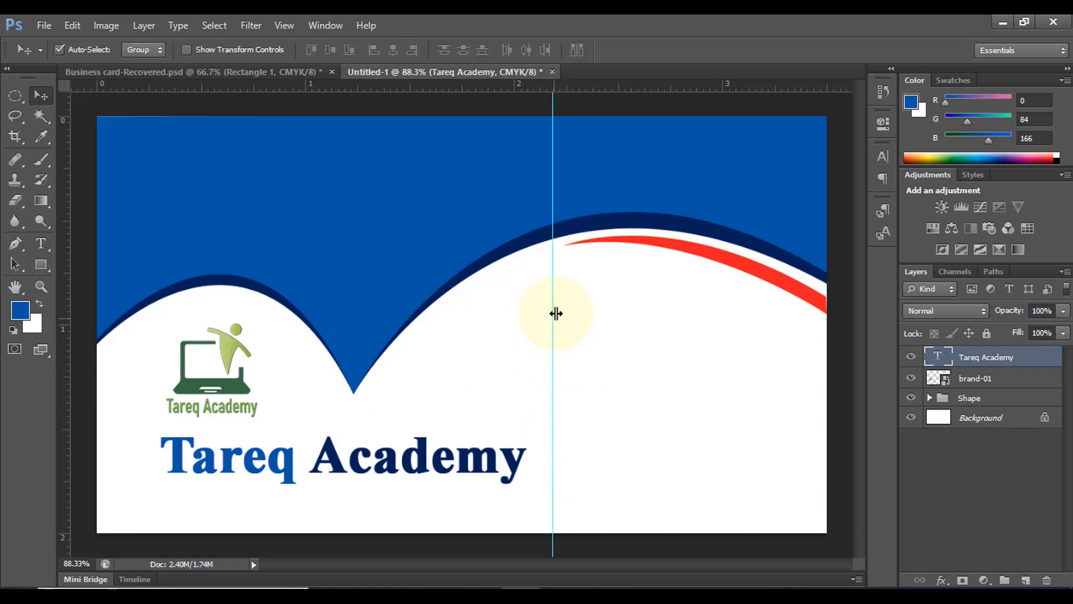
Open the Desktop Icon folder in File Explorer and drag the viber (1) phone icon onto the card
click(438, 594)
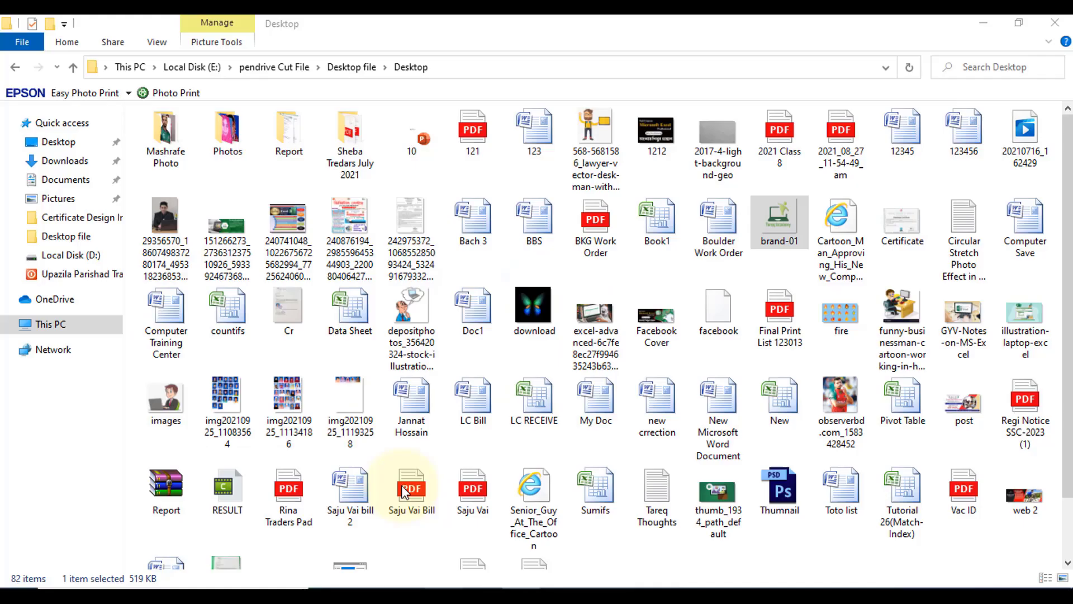
click(73, 68)
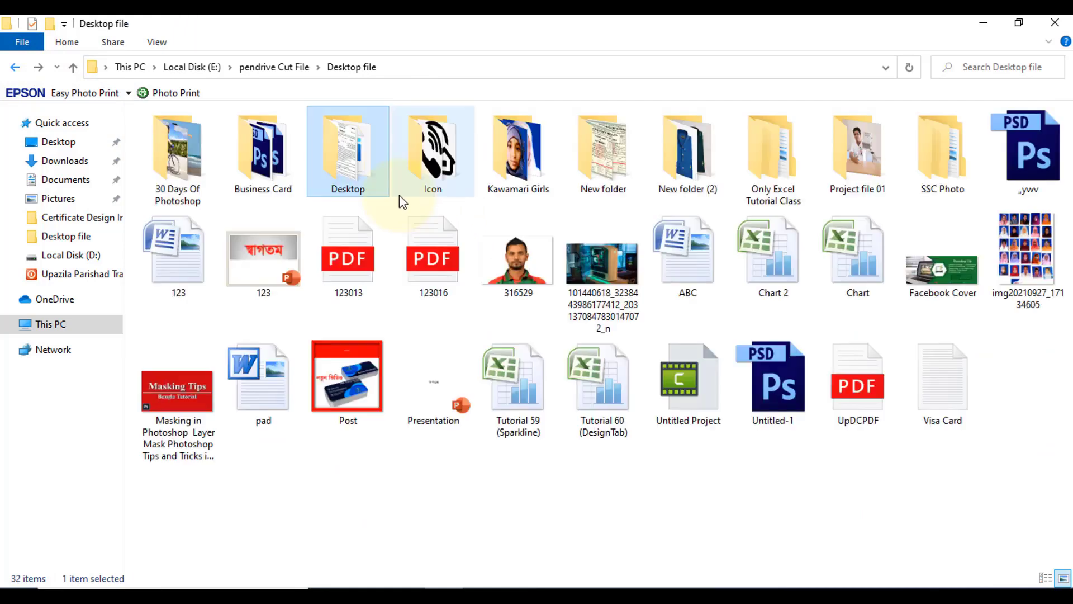
double_click(438, 179)
drag(498, 167, 553, 349)
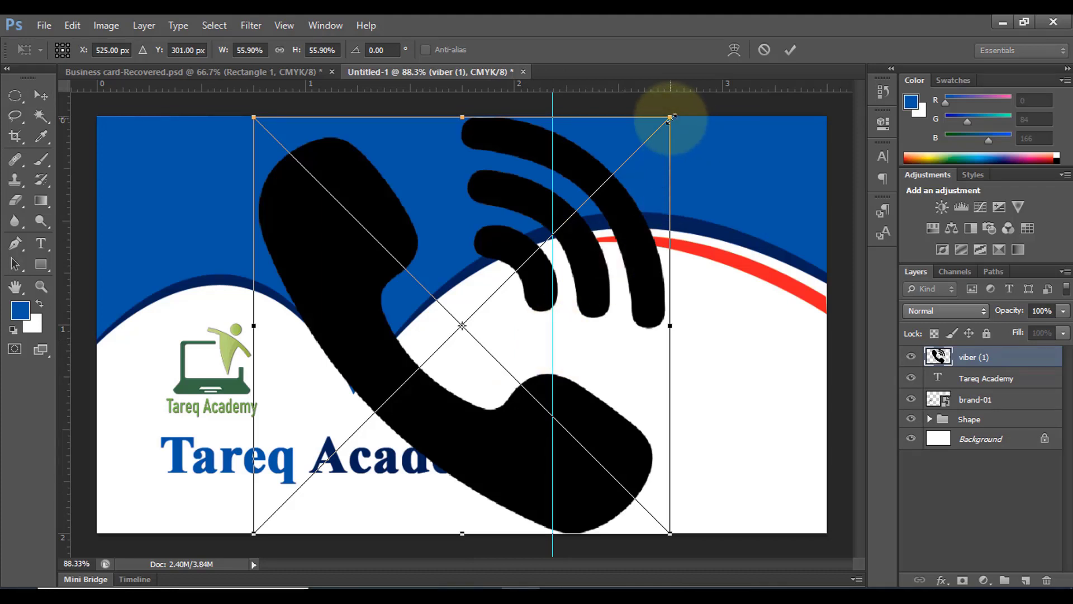
Shrink the viber (1) phone icon to about 3.91% and add a second vertical guide to its right
drag(668, 115, 581, 329)
click(790, 50)
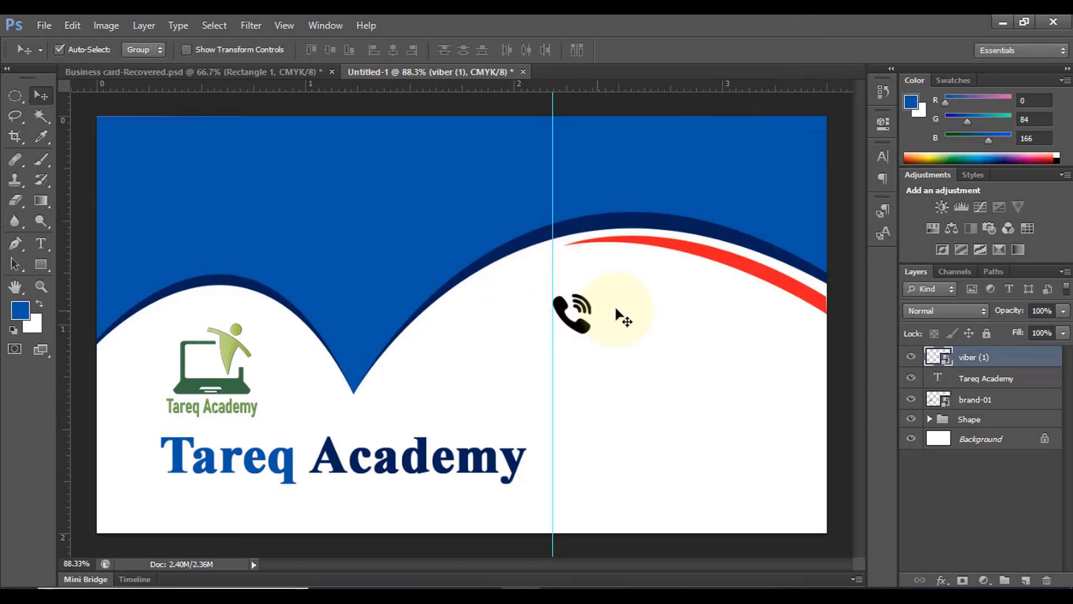
key(ctrl+t)
drag(596, 293, 576, 342)
click(790, 50)
drag(63, 380, 581, 395)
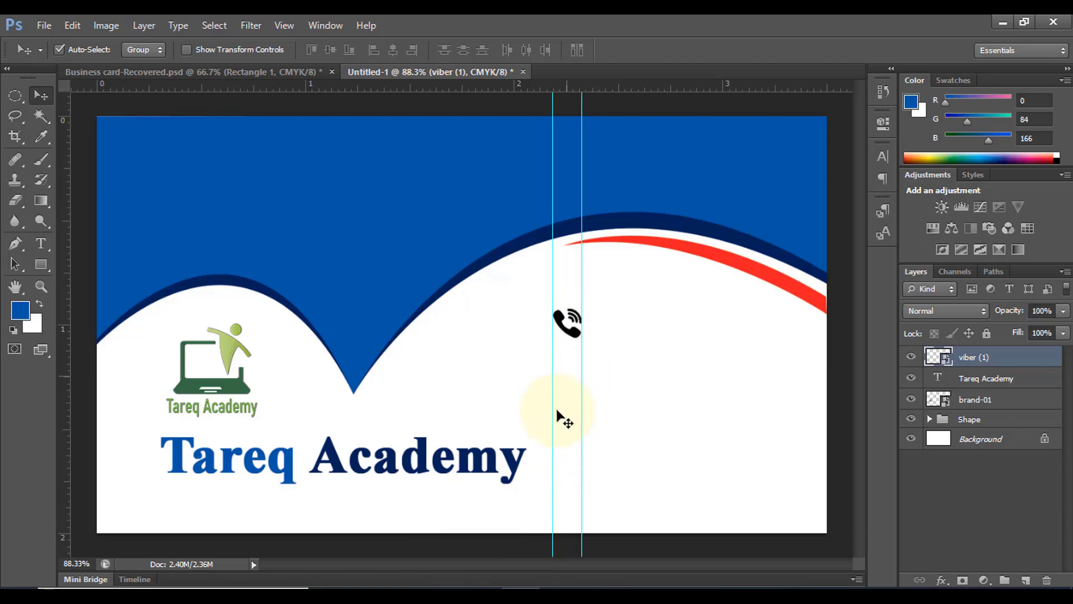
Bring the envelope icon from the Icon folder onto the card and shrink it
click(437, 588)
drag(355, 167, 505, 411)
click(493, 273)
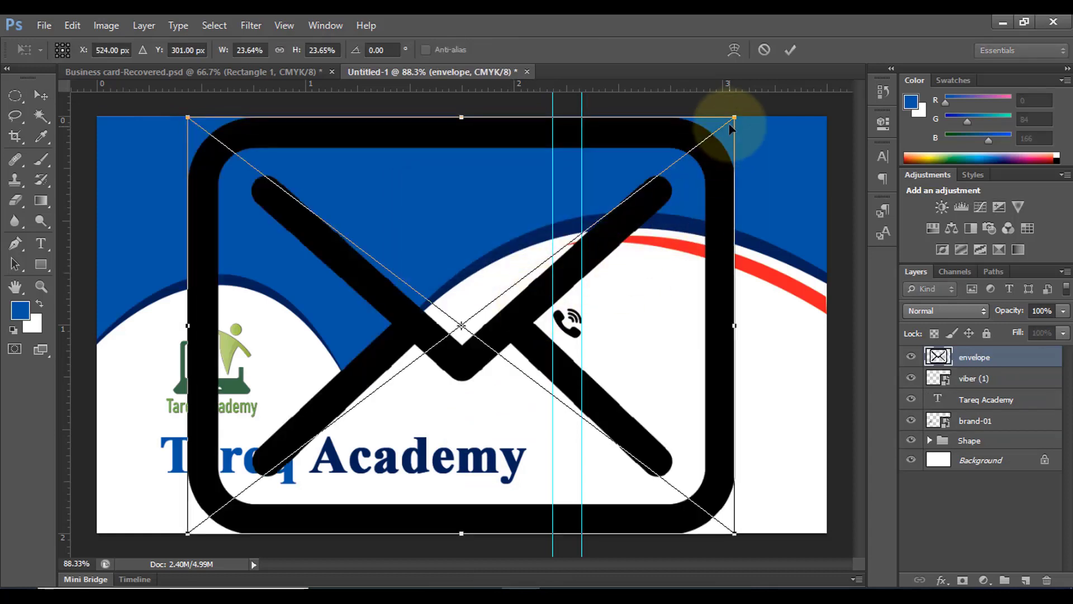
drag(727, 120, 571, 394)
click(791, 50)
Shrink the envelope icon slightly more and move it up beneath the phone icon
scroll(646, 416, up, 5)
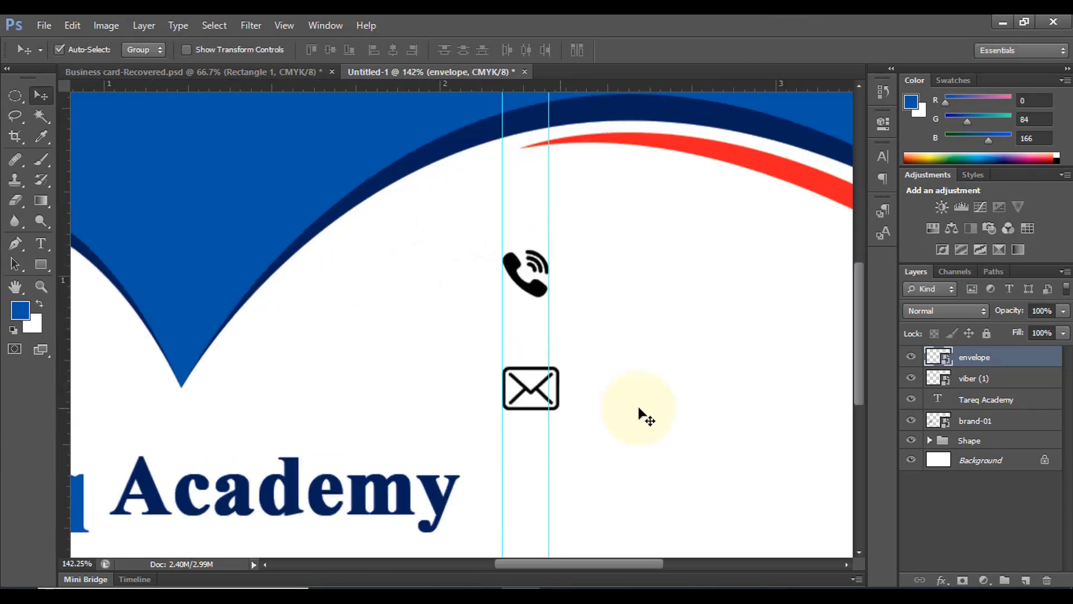
key(ctrl+t)
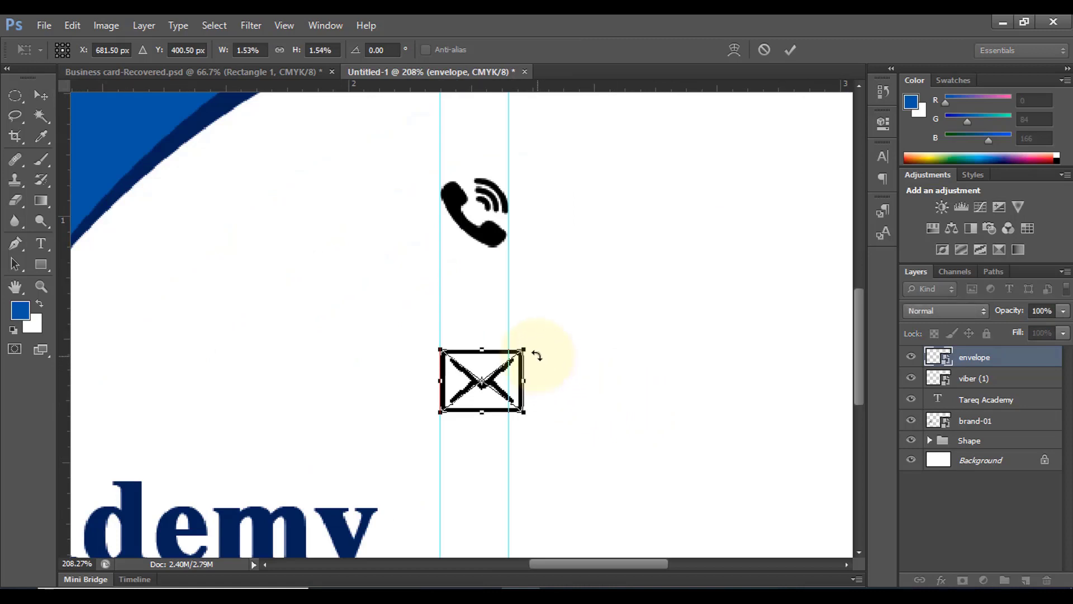
drag(526, 417, 512, 406)
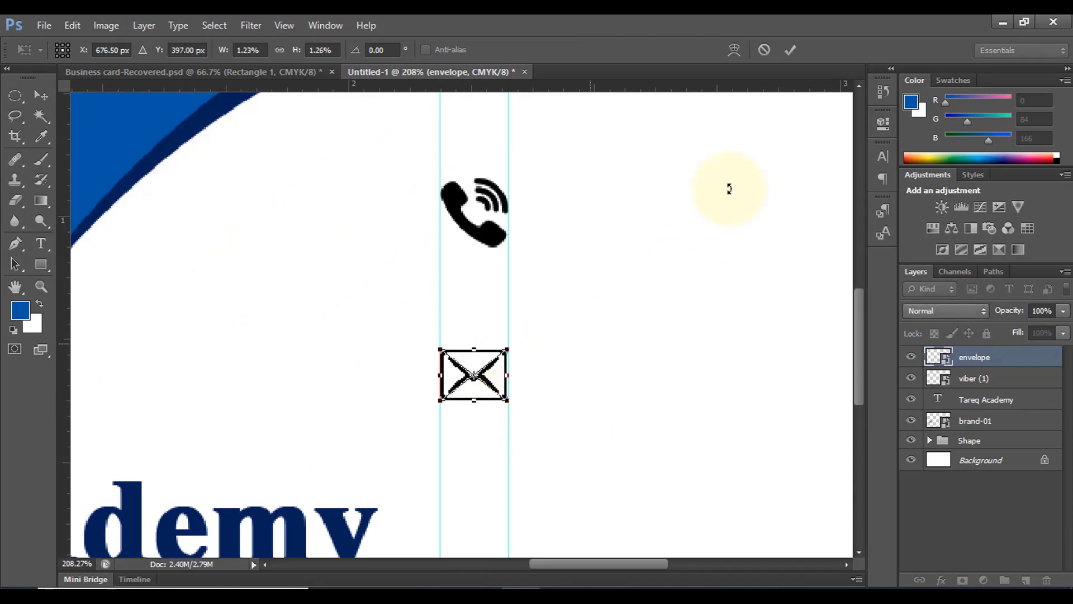
click(789, 49)
scroll(537, 331, down, 5)
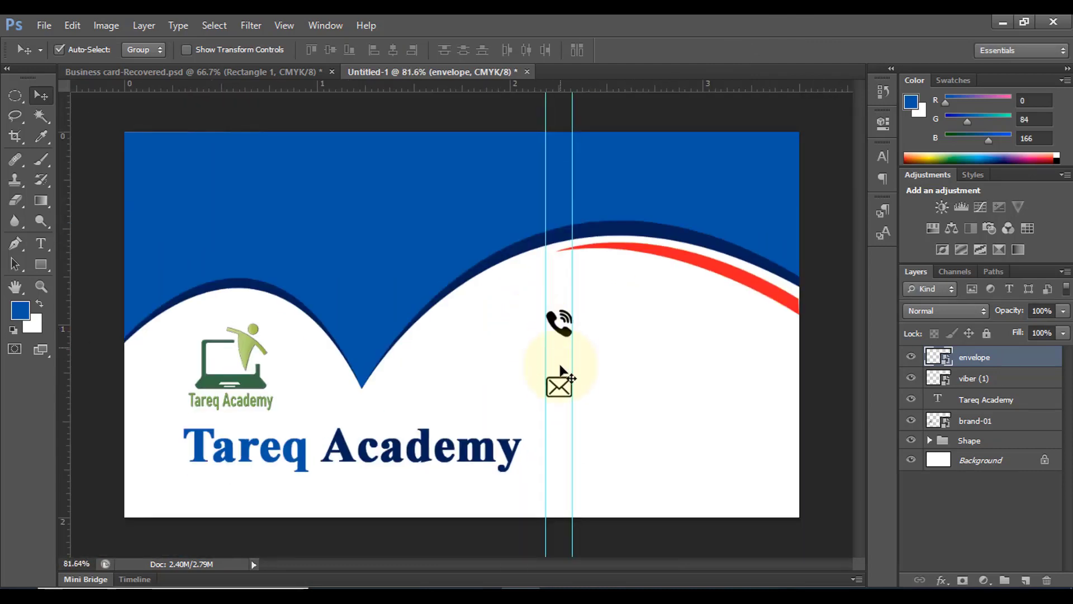
drag(564, 385, 565, 377)
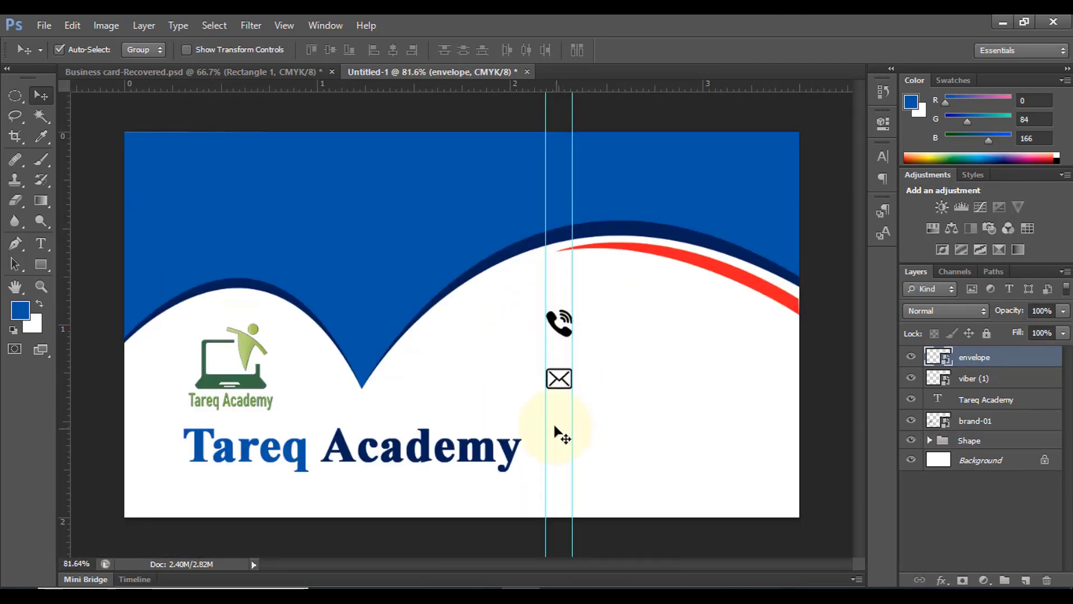
Drag the address icon file from the Icon folder onto the card
click(430, 587)
key(Left)
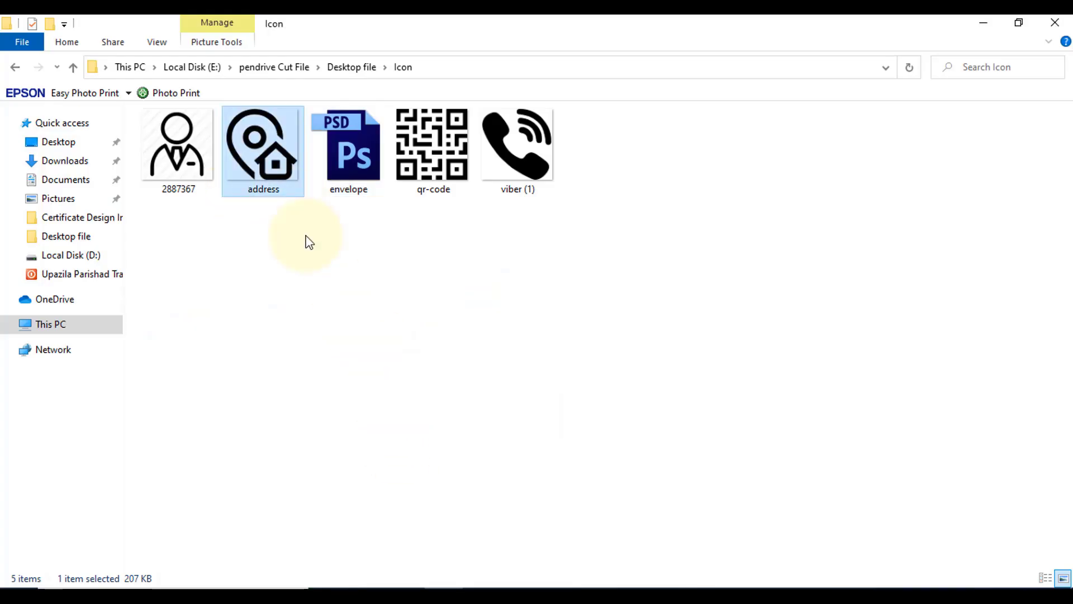
drag(262, 150, 514, 436)
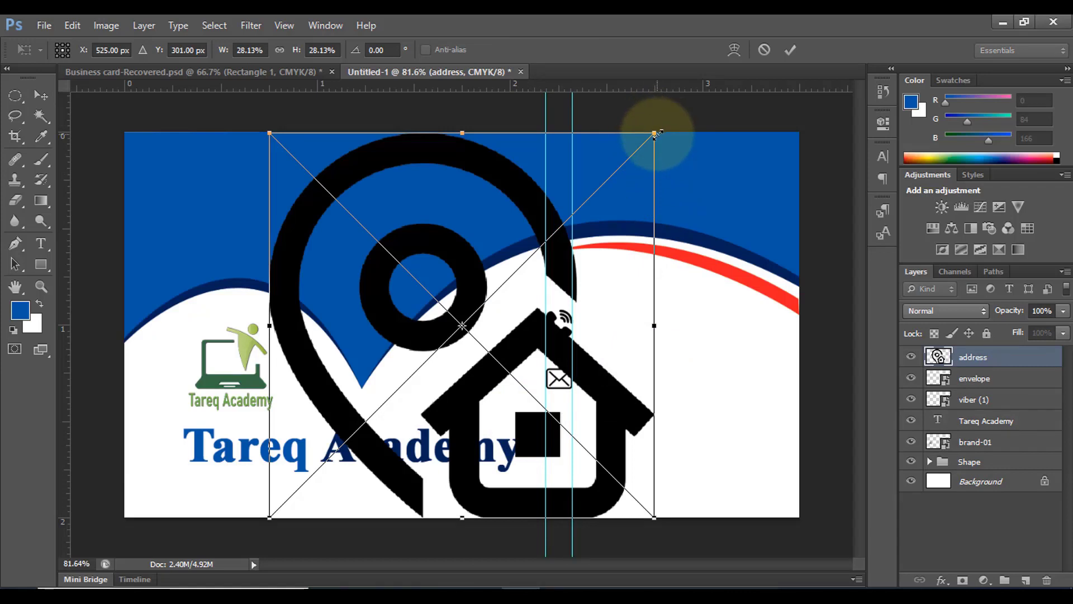
Scale the address pin icon to about 2% and set it beneath the envelope between the guides
drag(654, 135, 577, 446)
click(790, 52)
scroll(615, 472, up, 8)
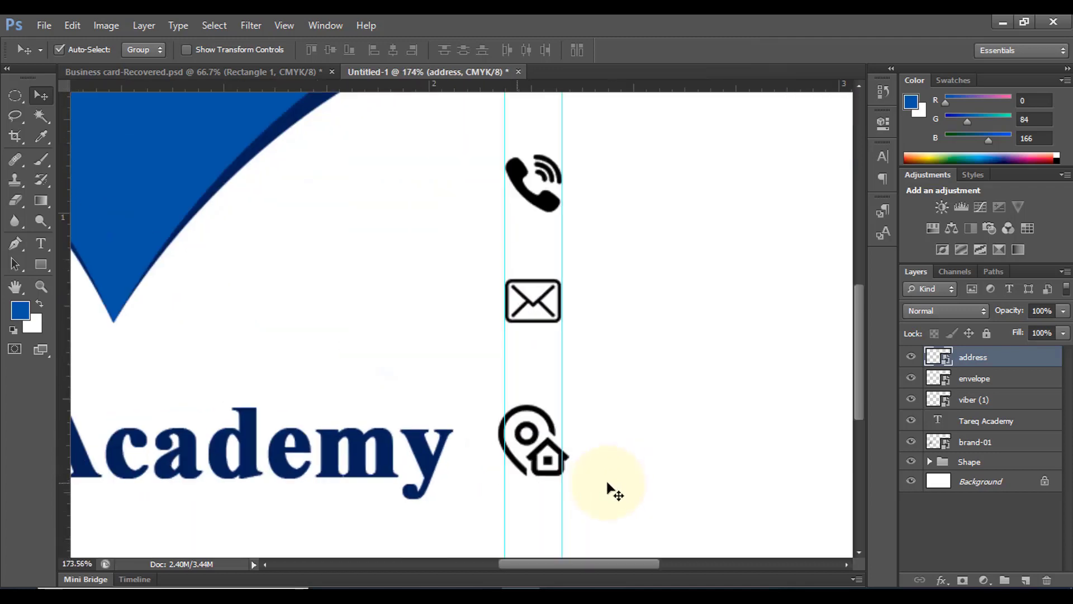
key(ctrl+t)
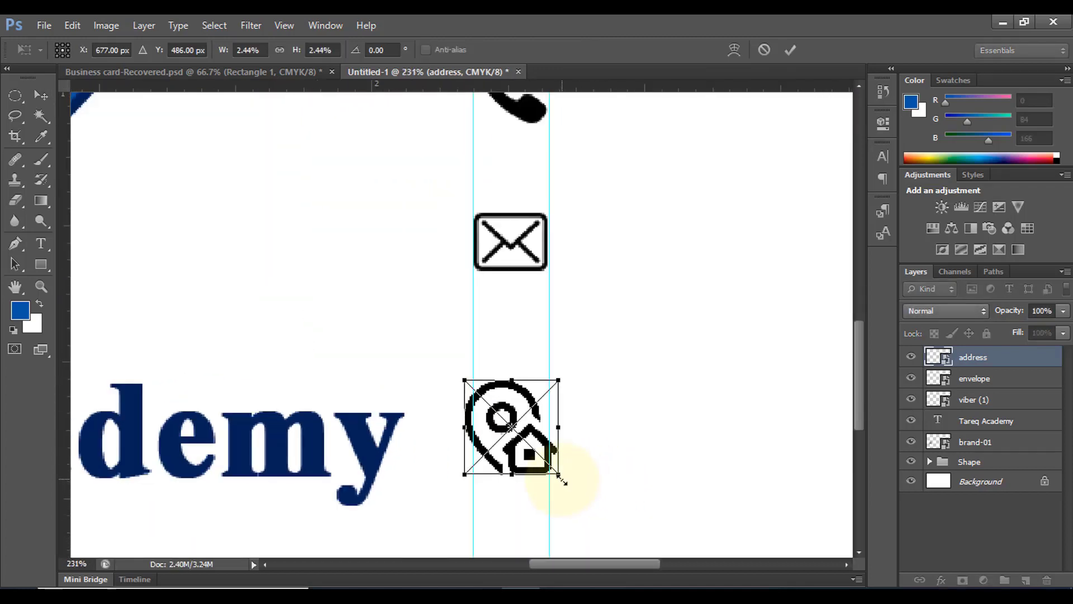
drag(561, 476, 553, 472)
scroll(606, 345, down, 2)
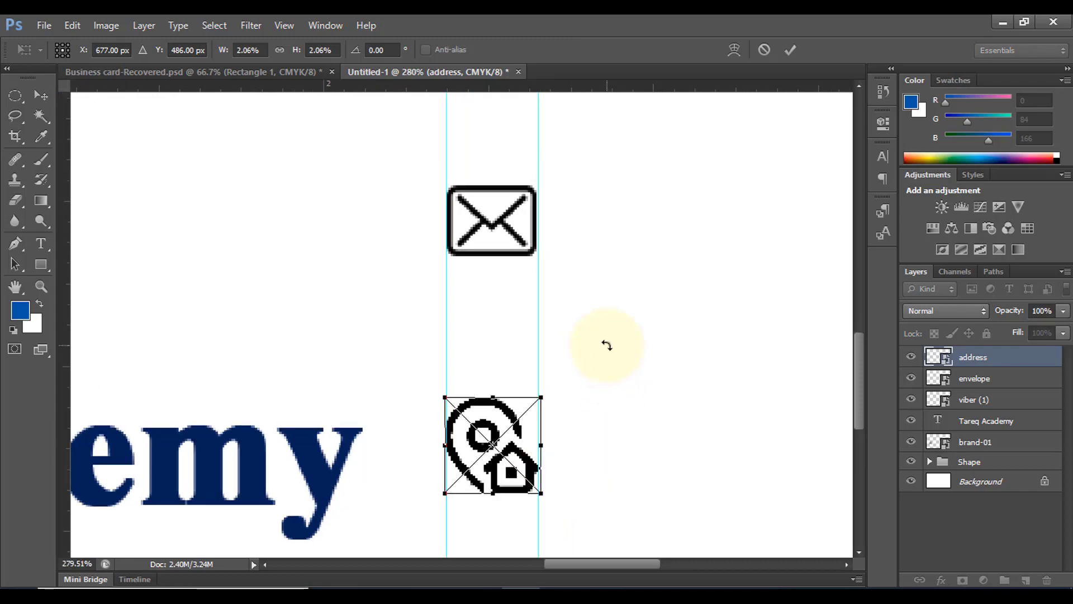
click(790, 50)
drag(549, 423, 545, 405)
scroll(575, 371, down, 2)
scroll(578, 372, down, 3)
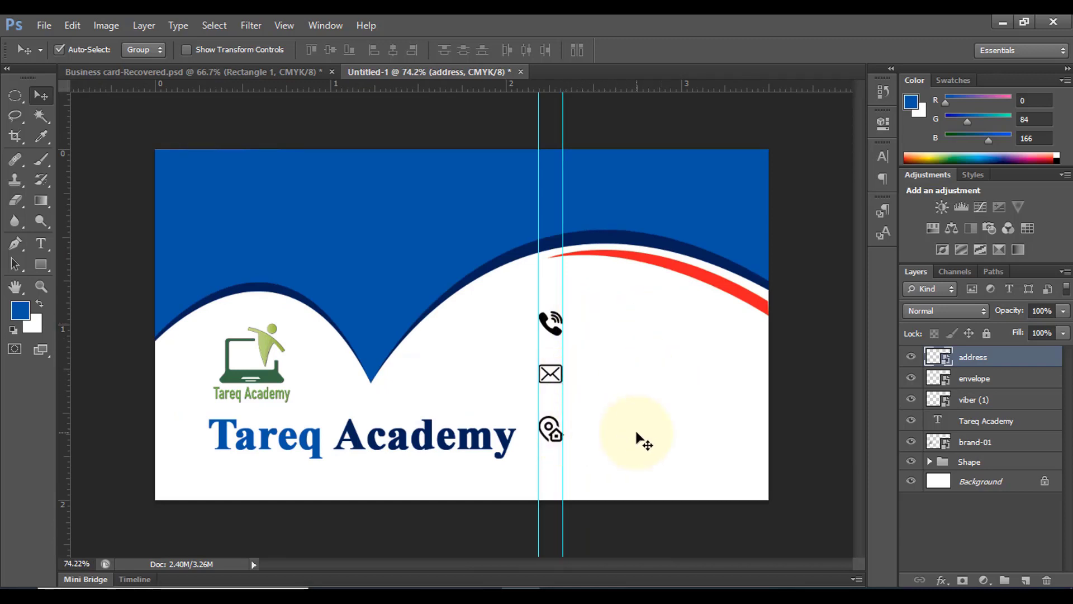
Add a dark grey text line with a placeholder phone number beside the phone icon
click(42, 243)
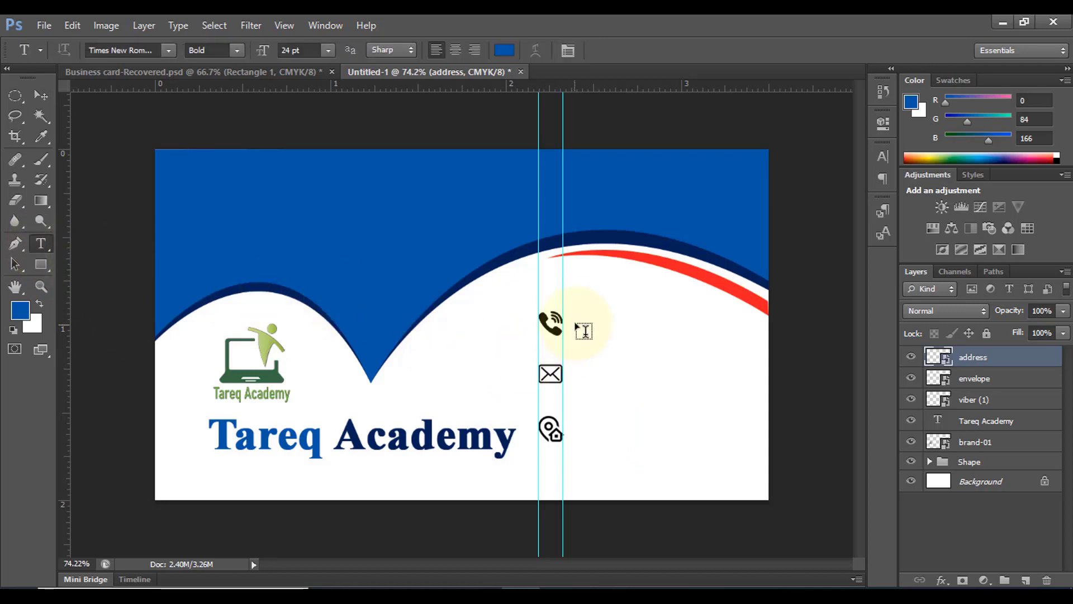
click(504, 50)
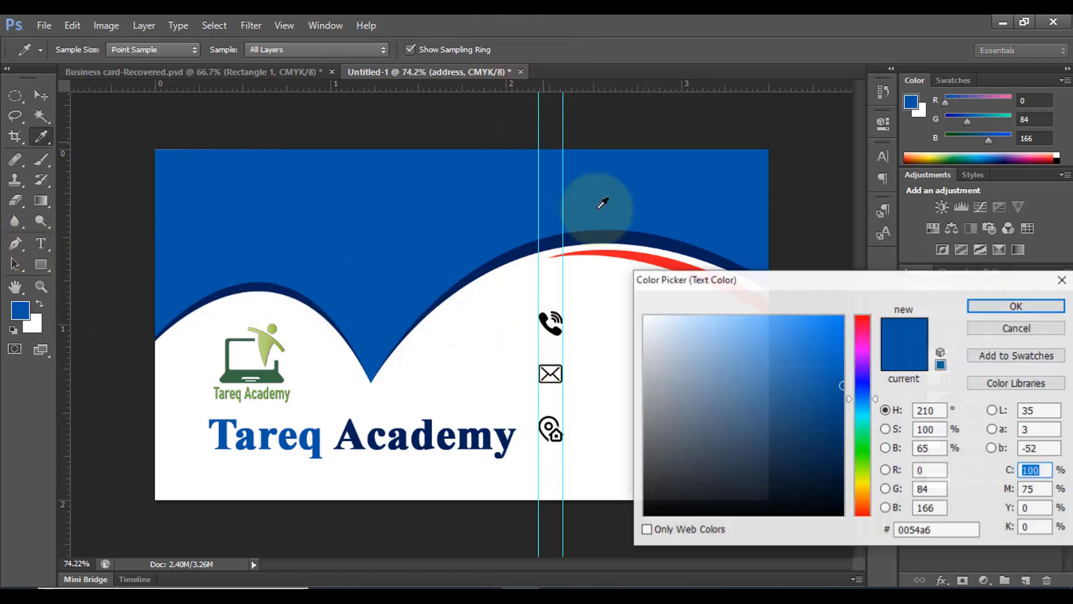
click(646, 479)
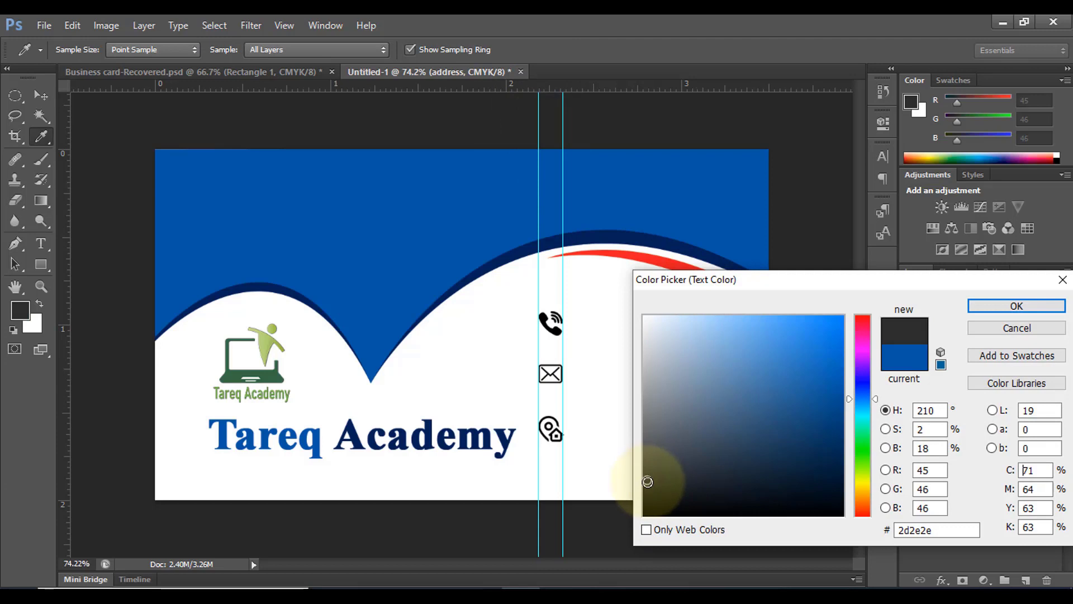
click(1016, 306)
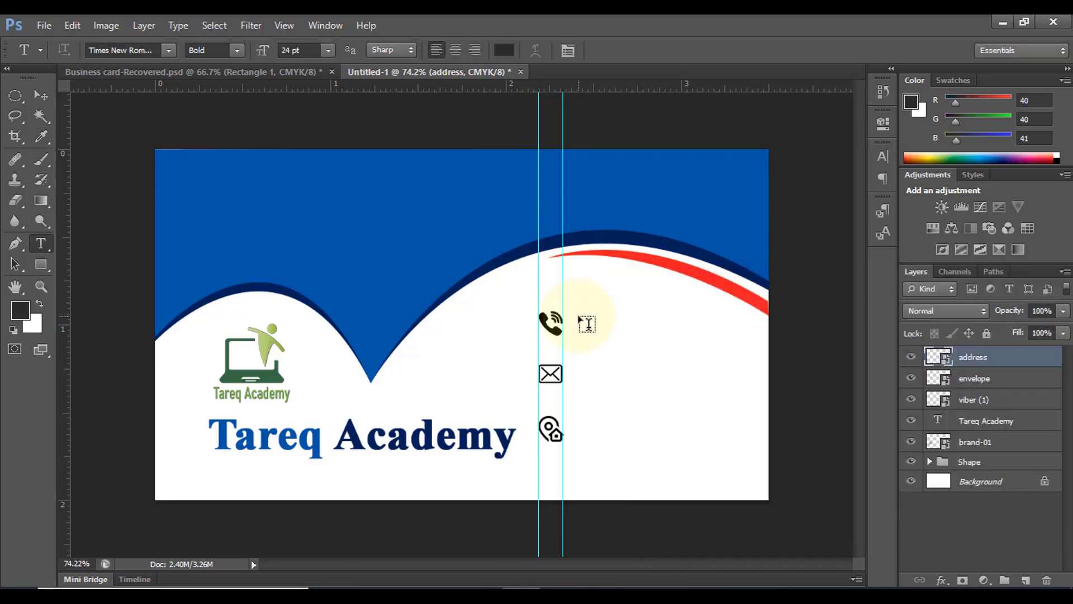
click(587, 324)
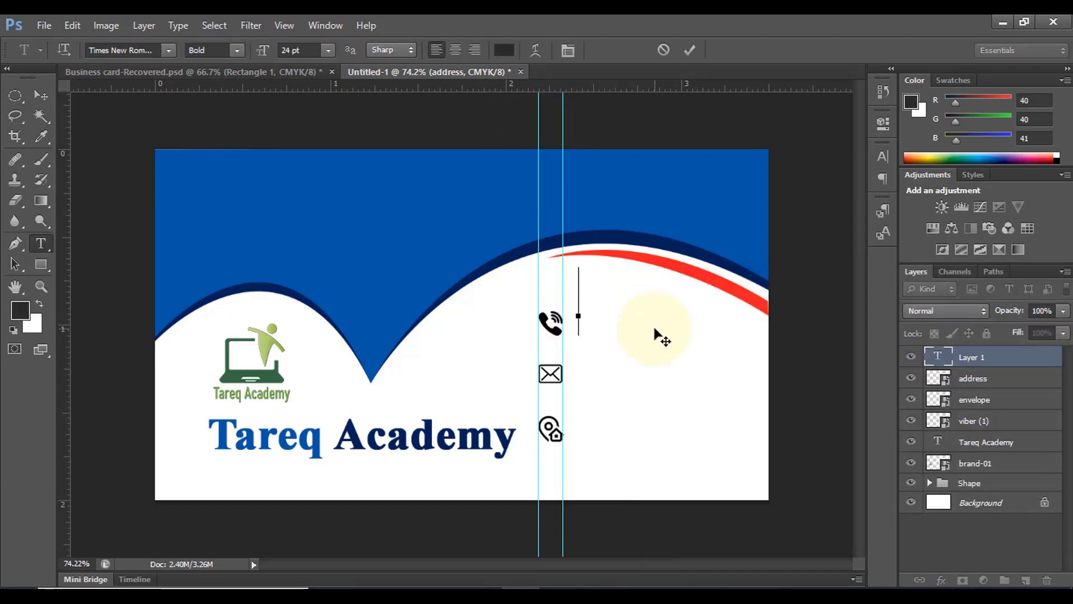
text(01767)
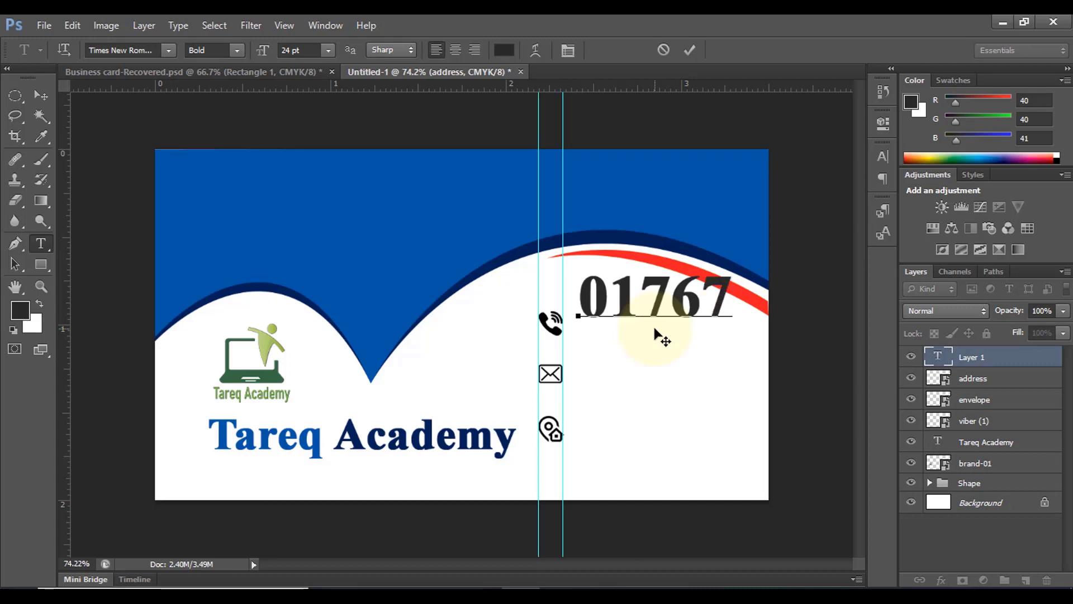
text( xxx)
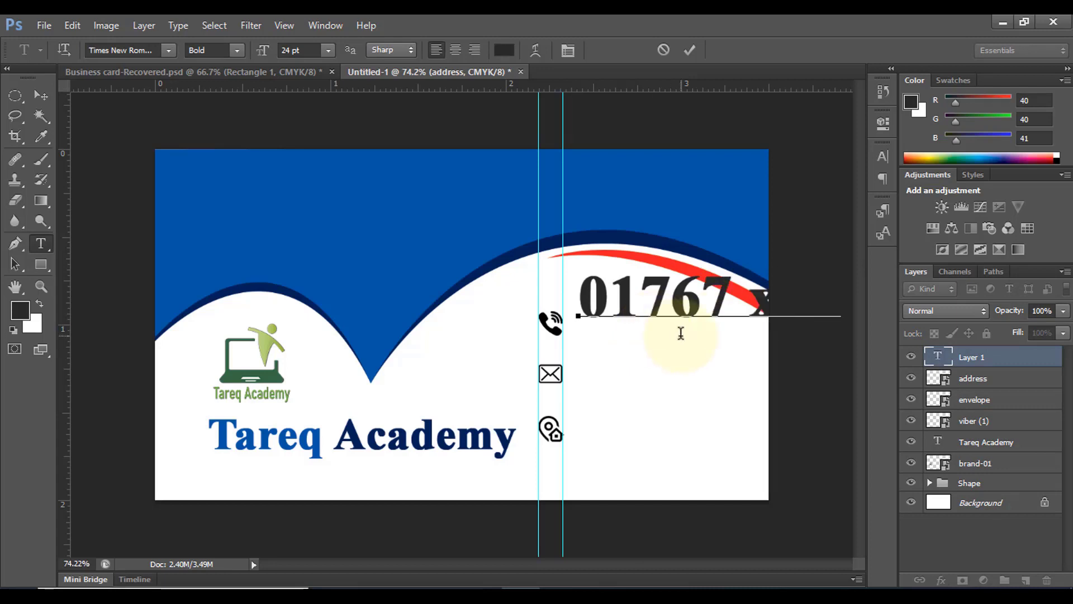
click(689, 49)
Shrink the phone number text to fit the card and align it right of the phone icon
key(ctrl+t)
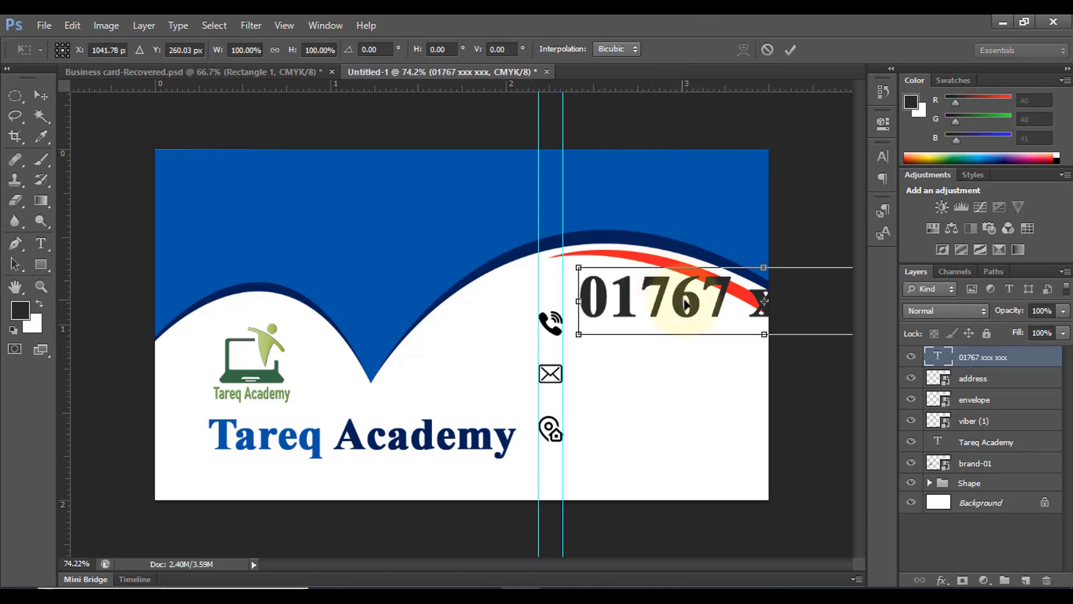
scroll(693, 313, down, 3)
drag(765, 290, 628, 314)
scroll(646, 327, up, 2)
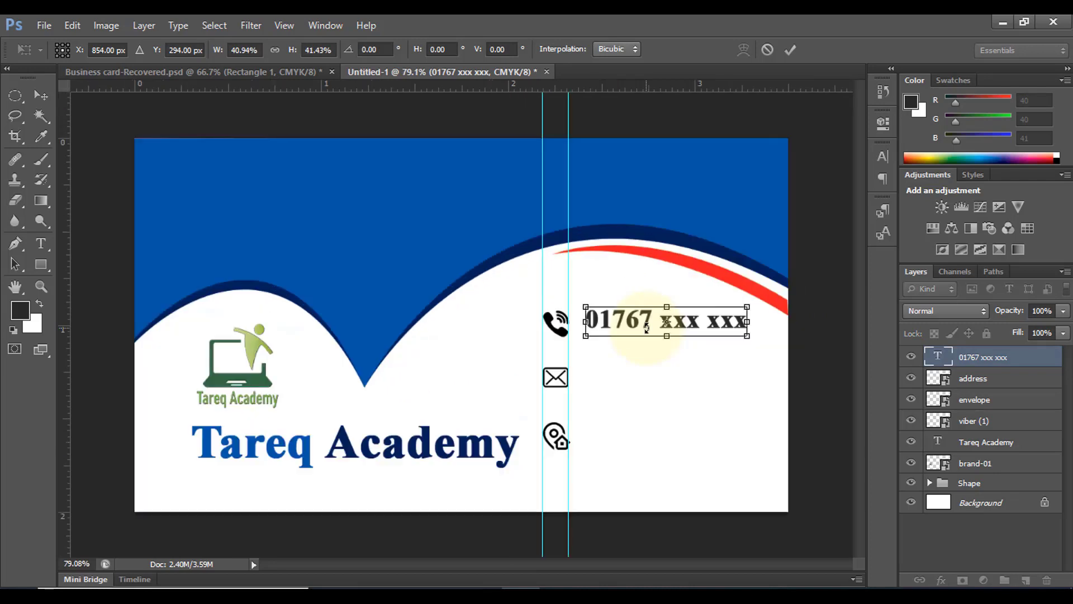
scroll(682, 334, up, 2)
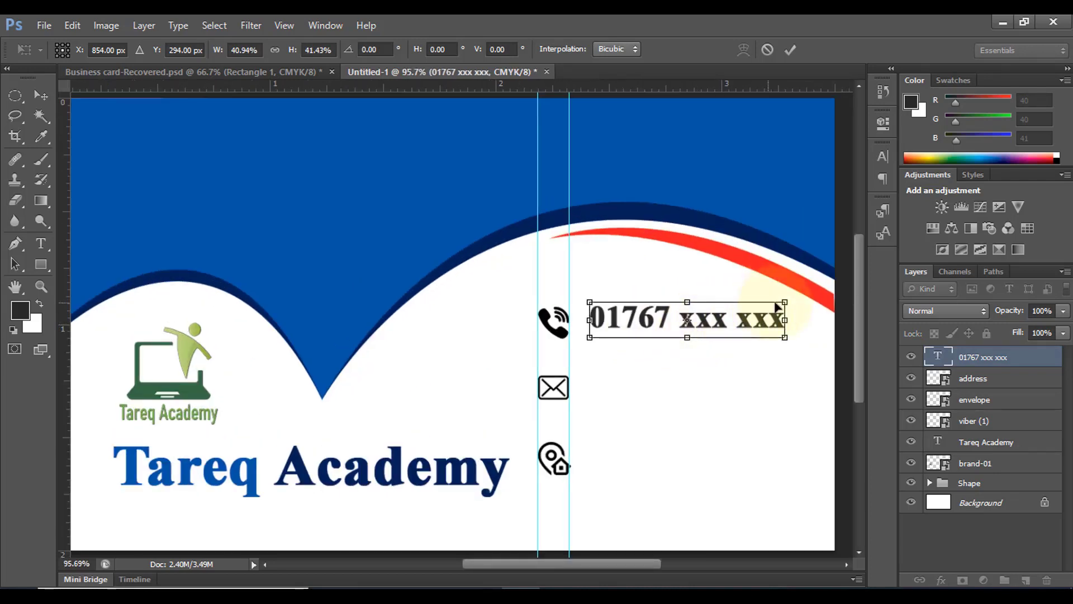
drag(775, 308, 758, 311)
click(790, 49)
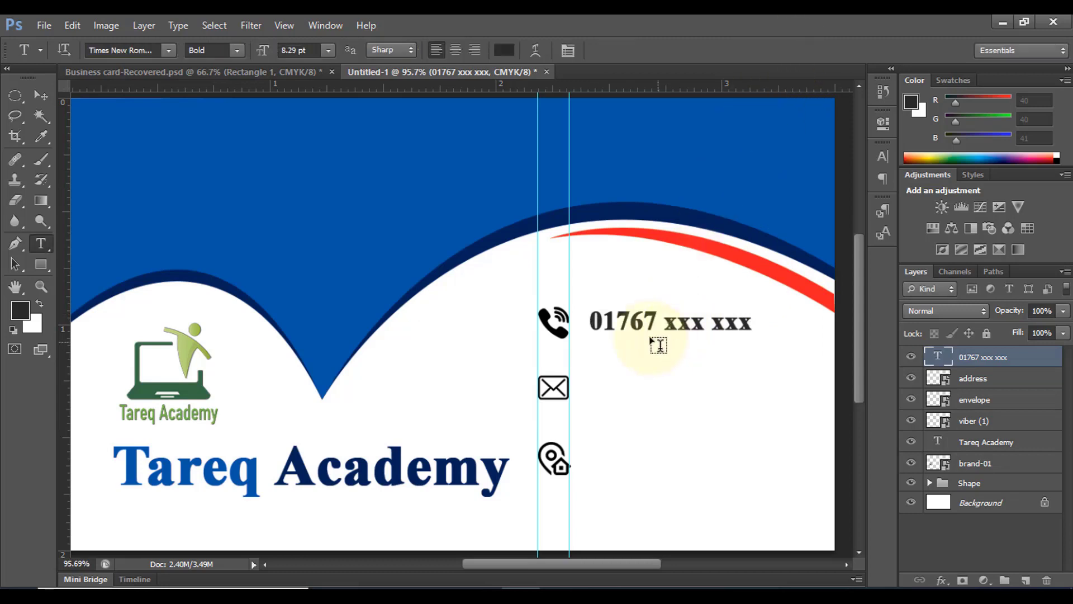
click(41, 95)
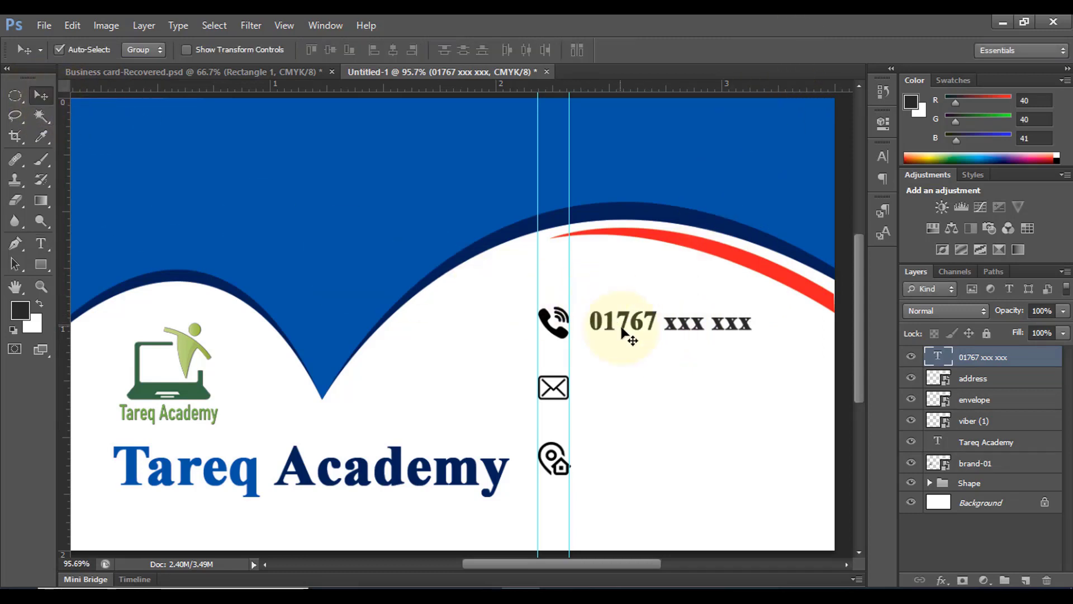
drag(624, 318, 684, 387)
Replace the copied number with a placeholder e-mail address and copy that line beside the address icon
click(41, 242)
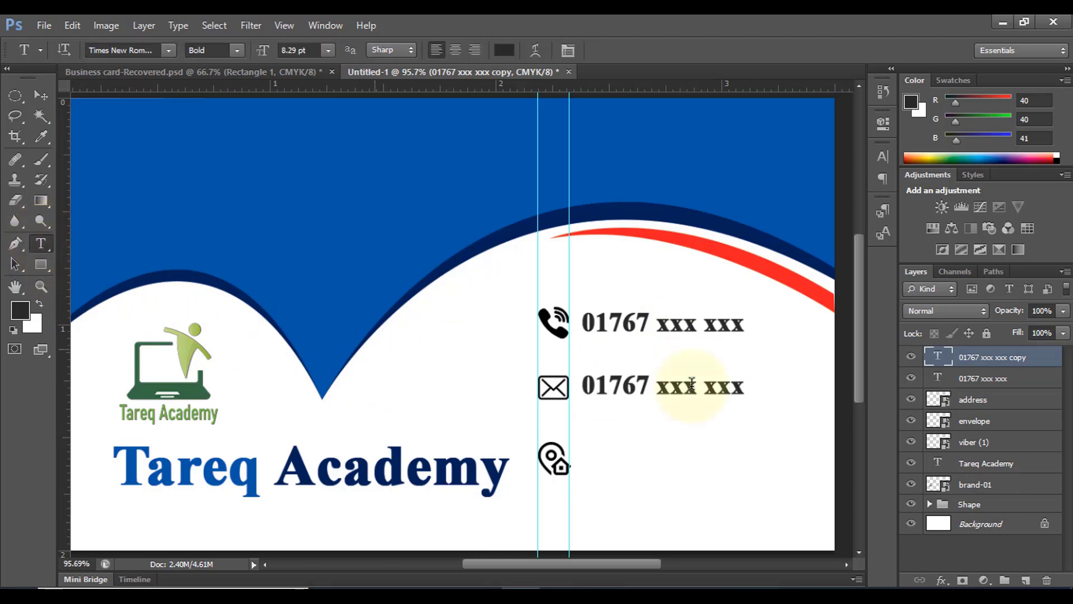
drag(581, 383, 776, 381)
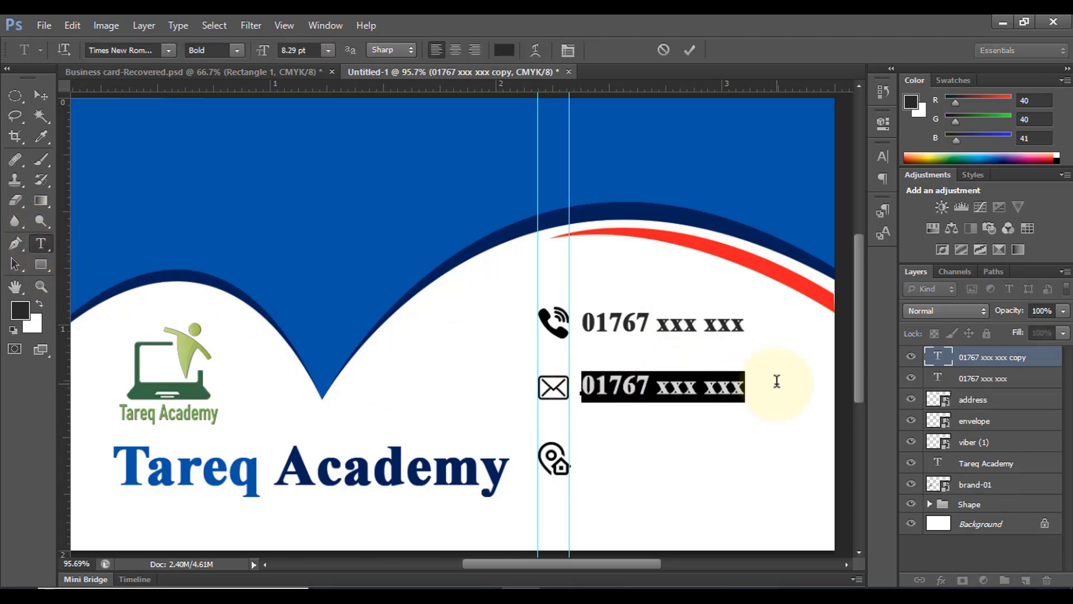
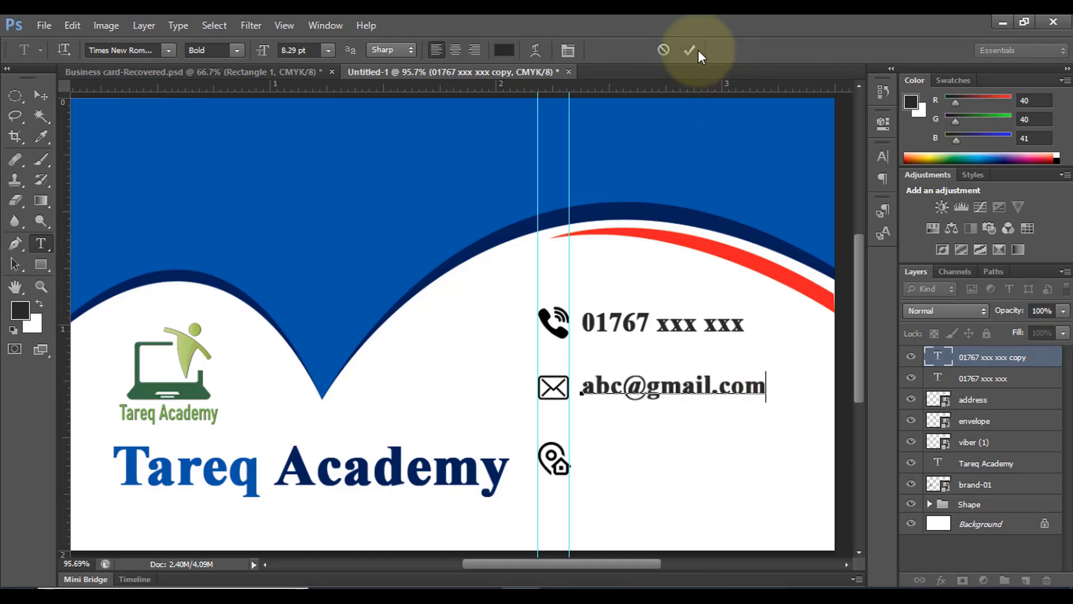
click(689, 50)
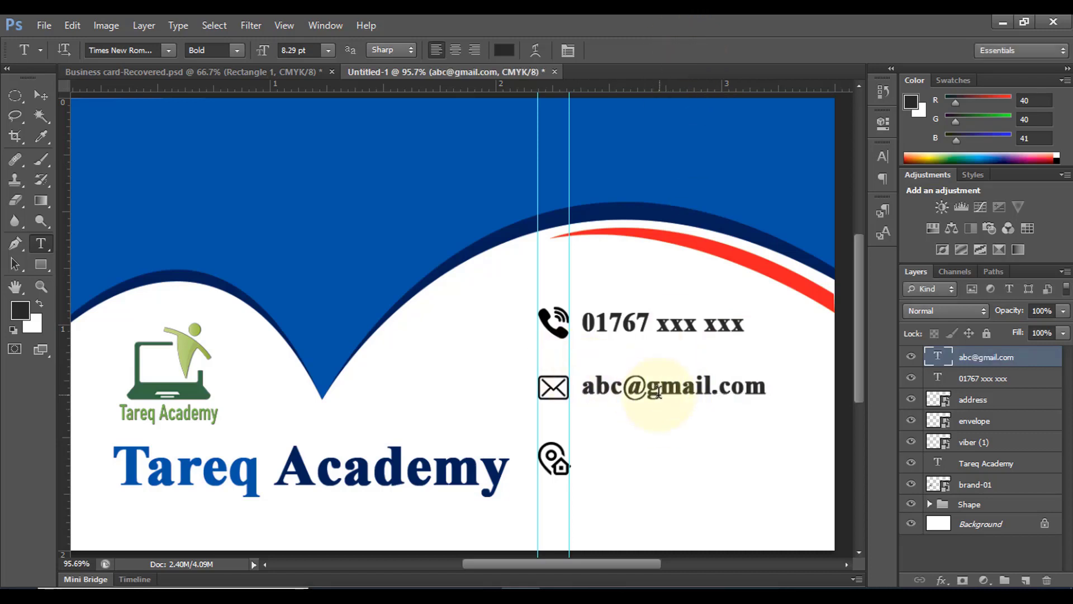
click(41, 95)
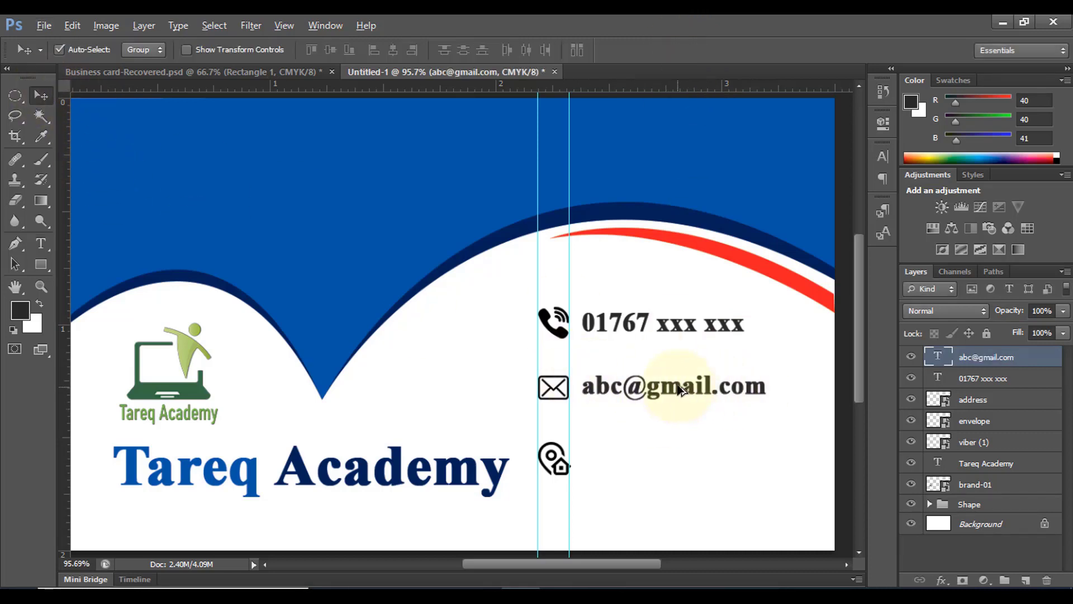
drag(678, 394, 676, 457)
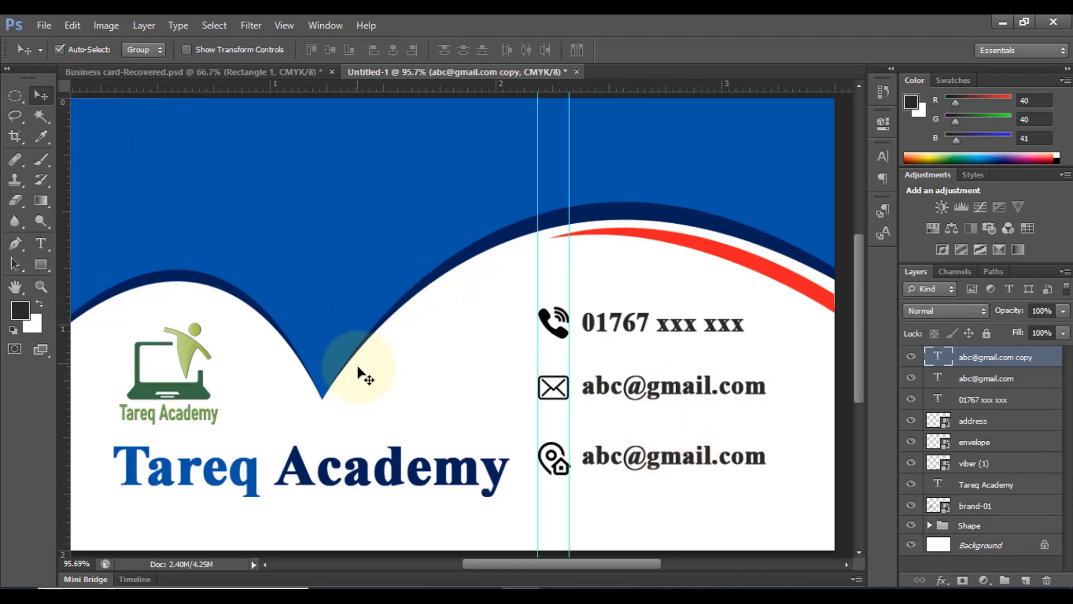
Replace the bottom line with a placeholder street address, align it with its icon, and hide guides
click(40, 243)
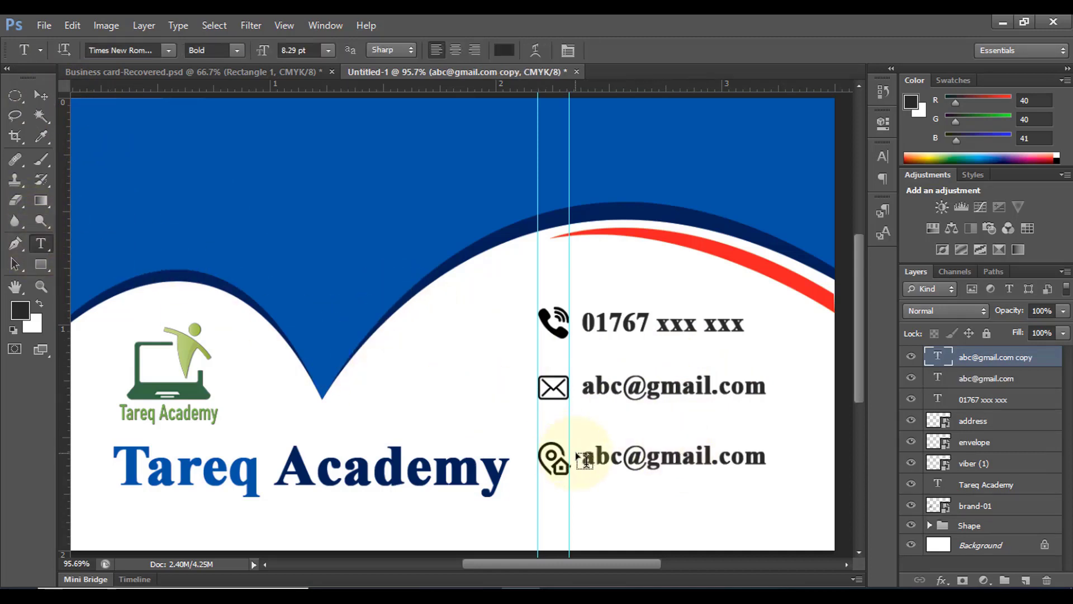
drag(586, 453, 826, 443)
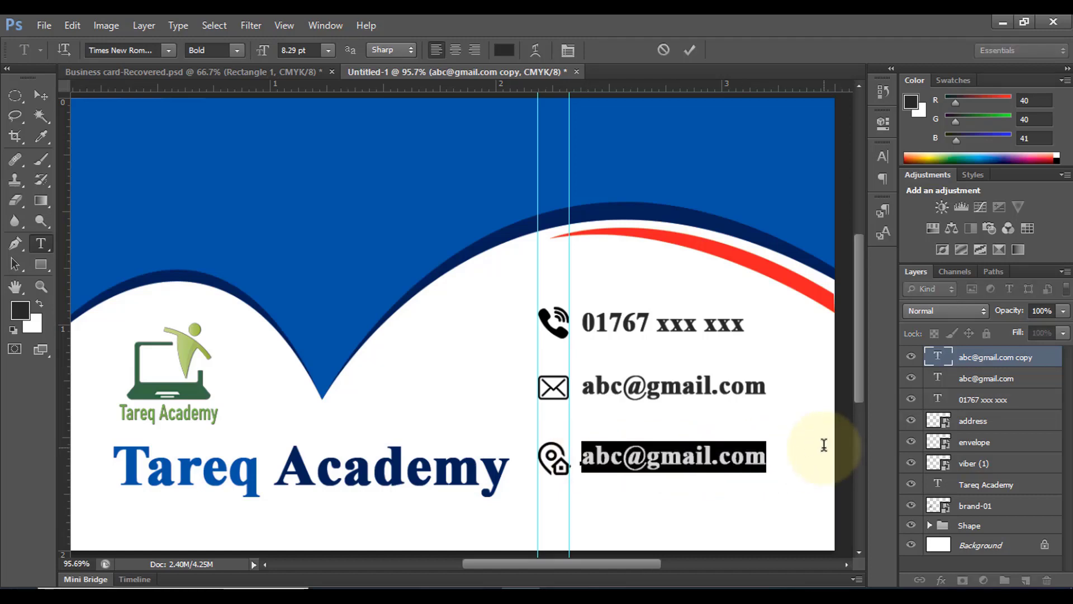
text(Ut)
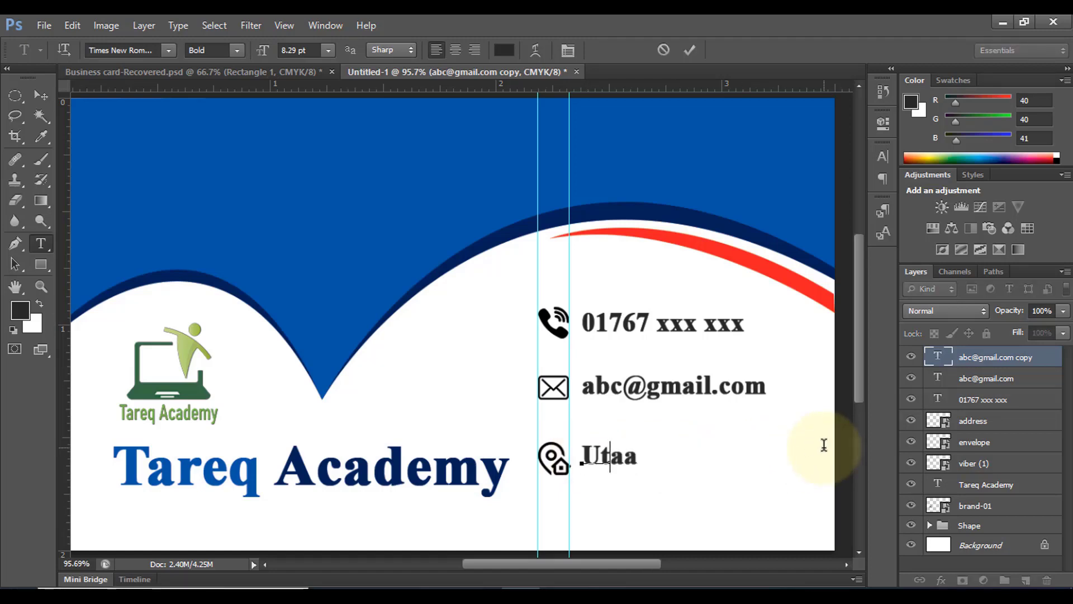
text(tar)
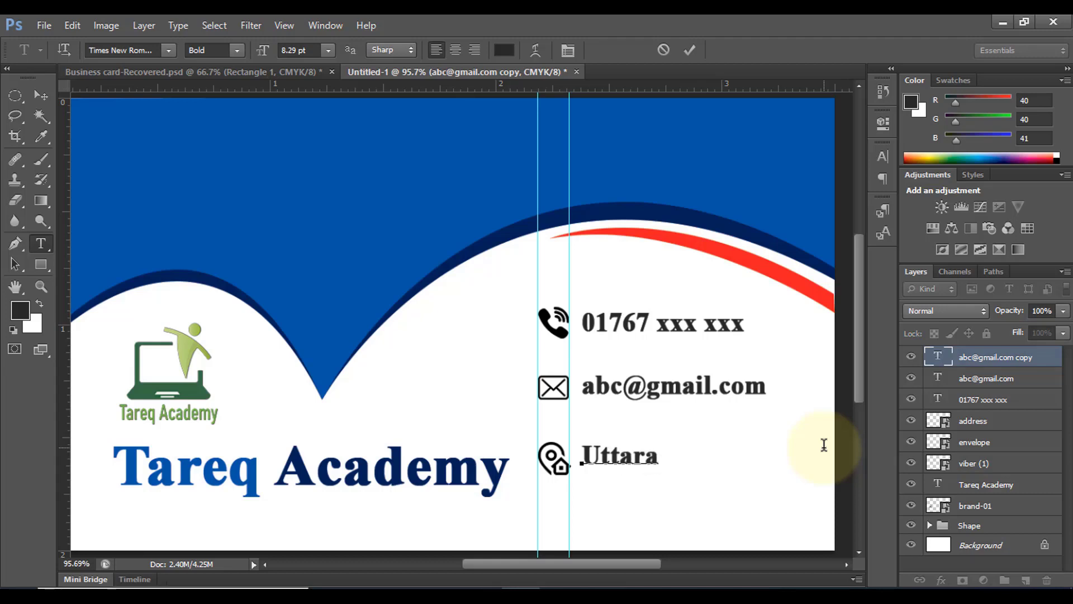
text(a, Dh)
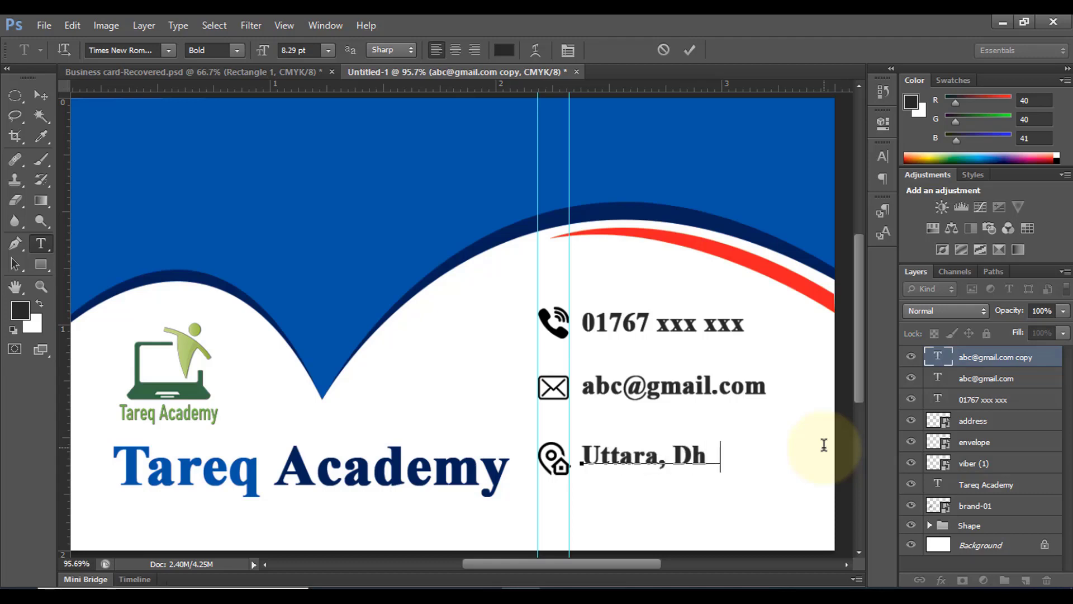
text(aka-)
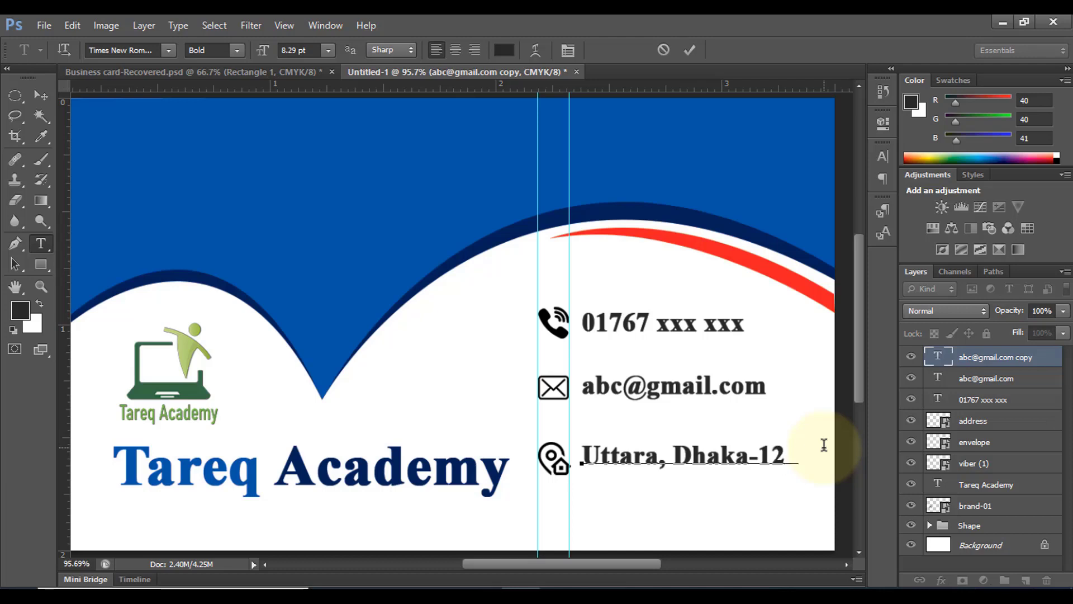
text(12)
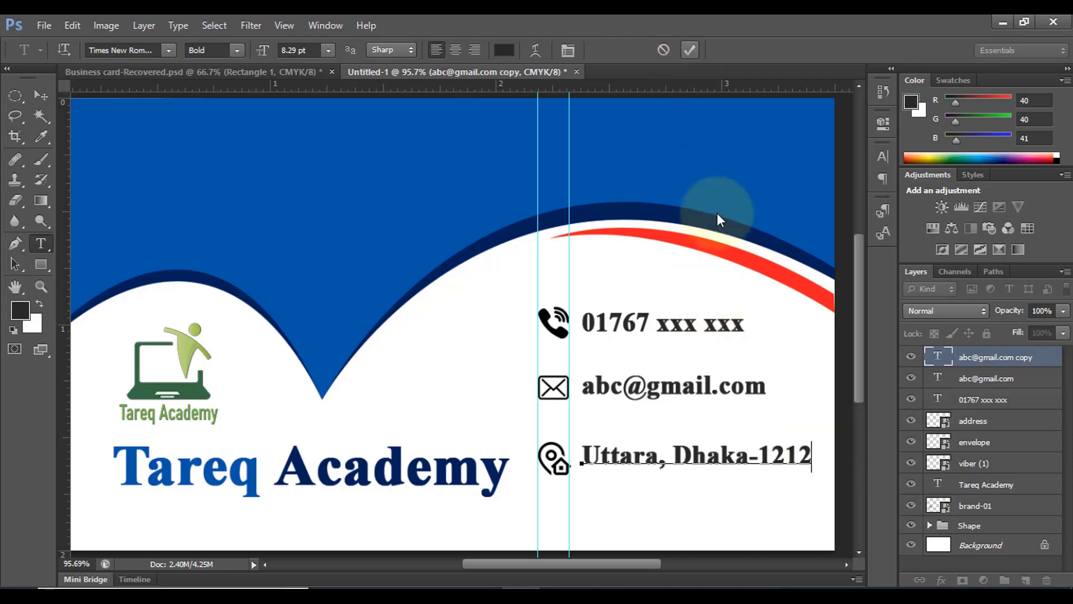
click(559, 457)
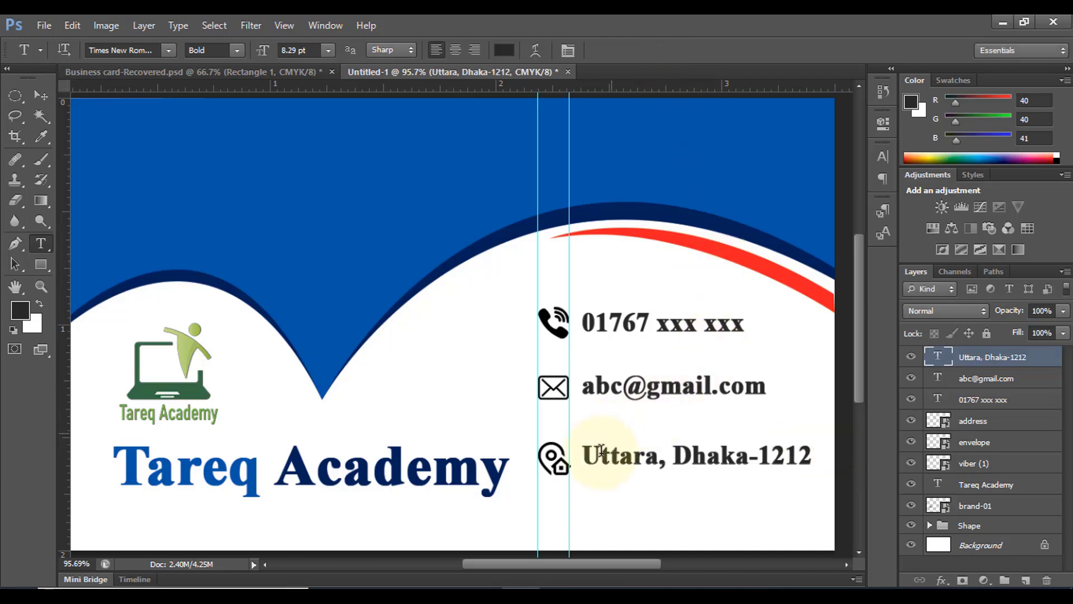
click(42, 96)
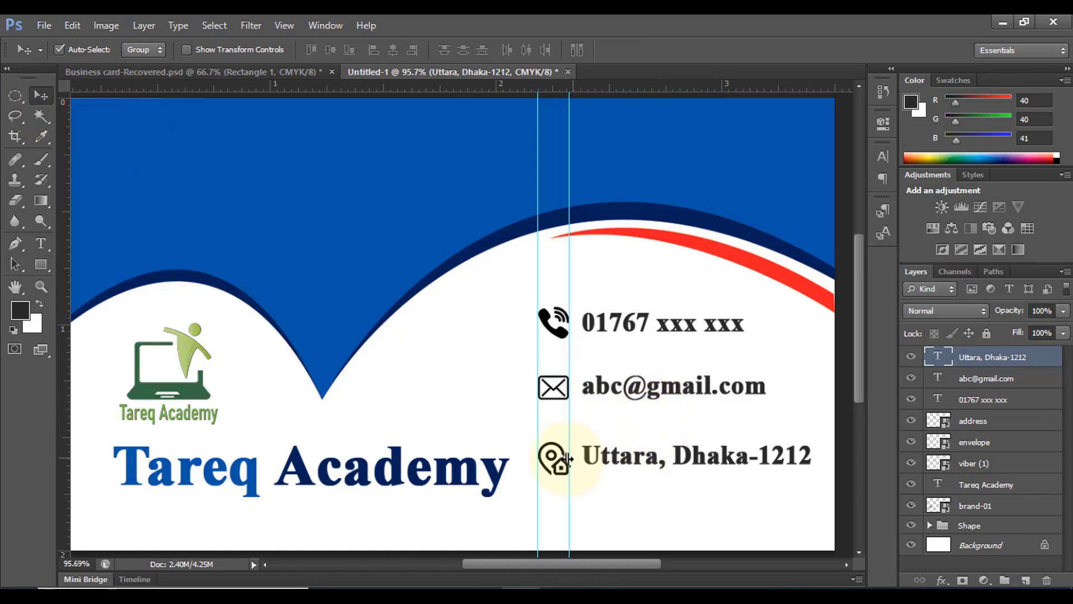
drag(560, 465, 605, 457)
click(702, 450)
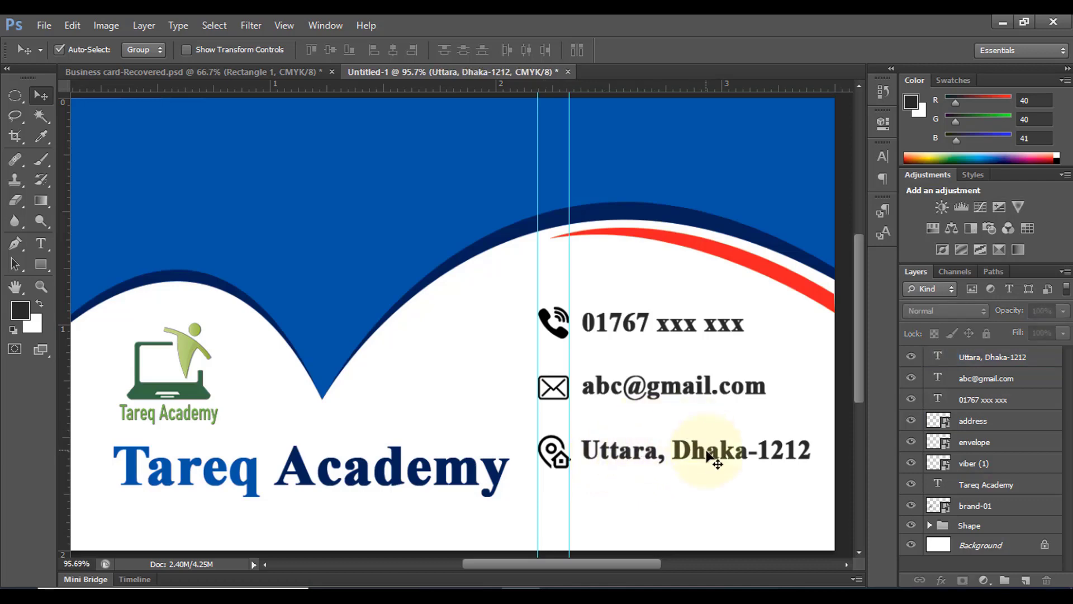
scroll(713, 458, down, 3)
scroll(714, 458, up, 1)
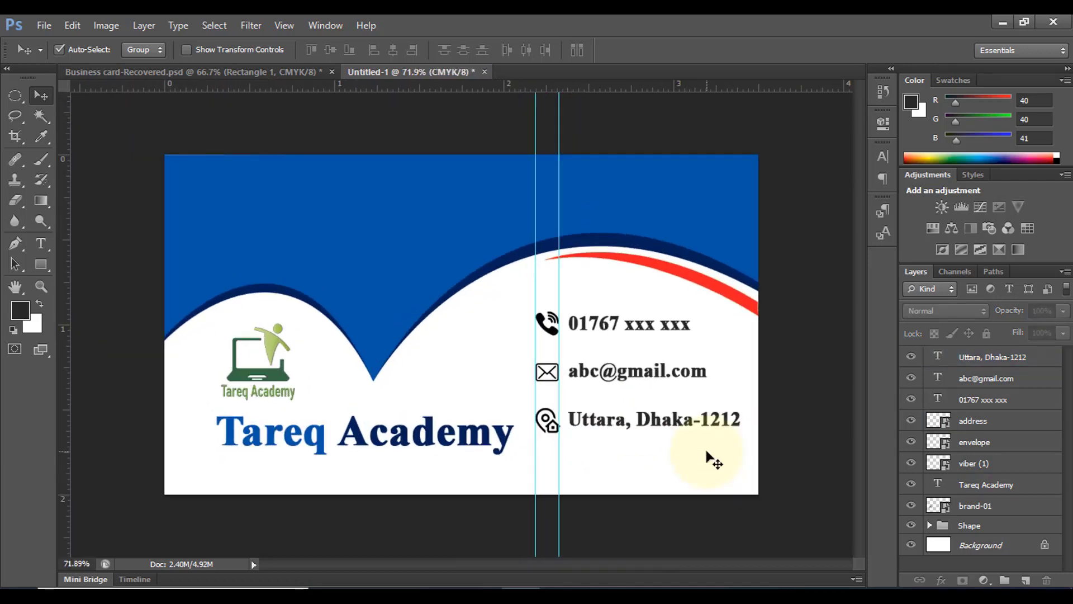
scroll(713, 457, up, 1)
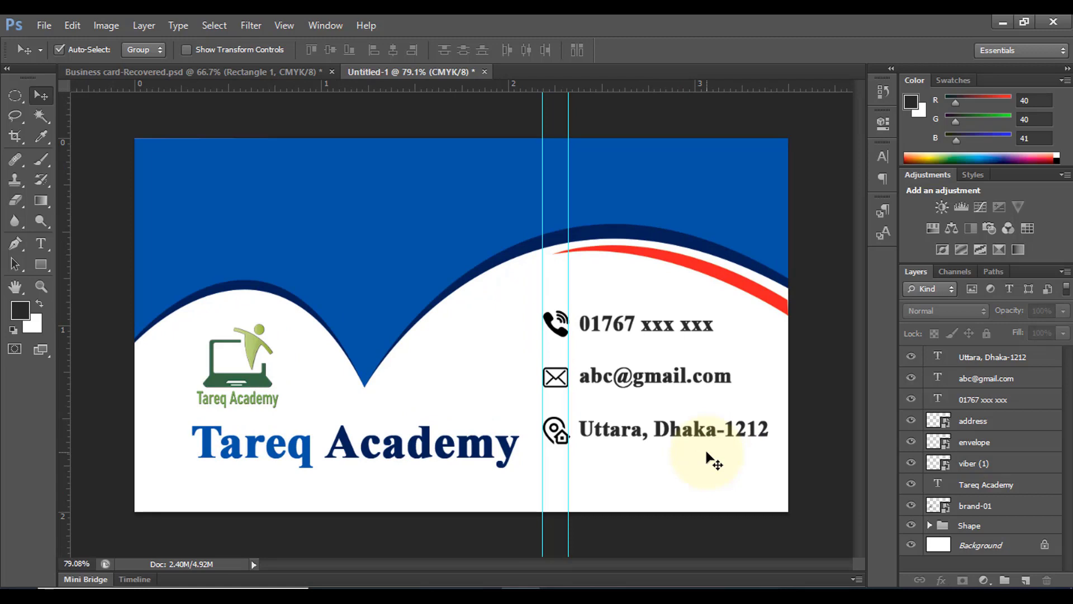
key(ctrl+semicolon)
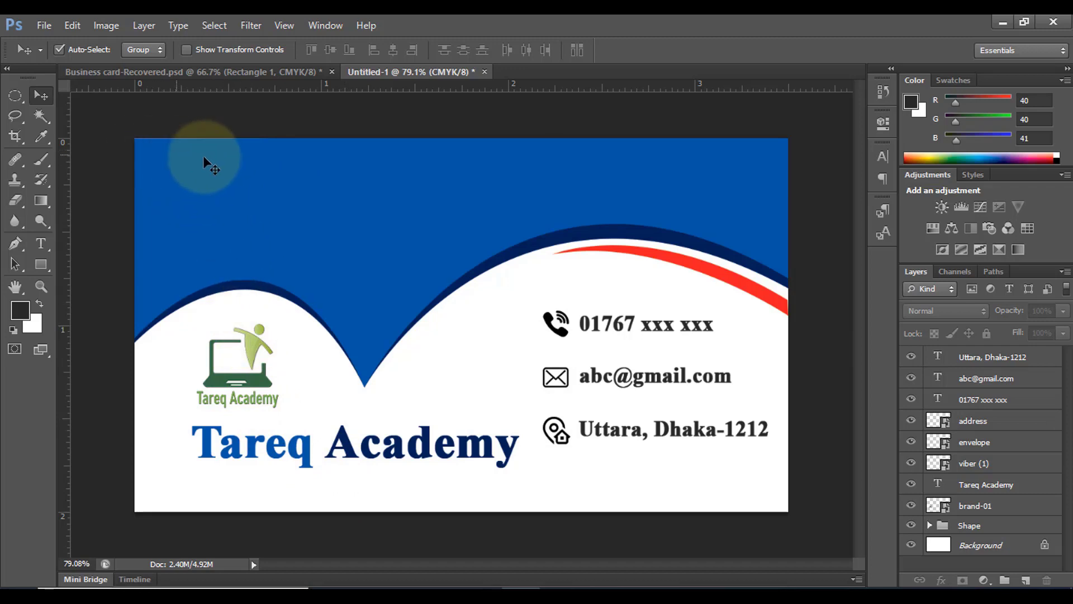
Type the card owner's name in white text in the blue header
click(41, 242)
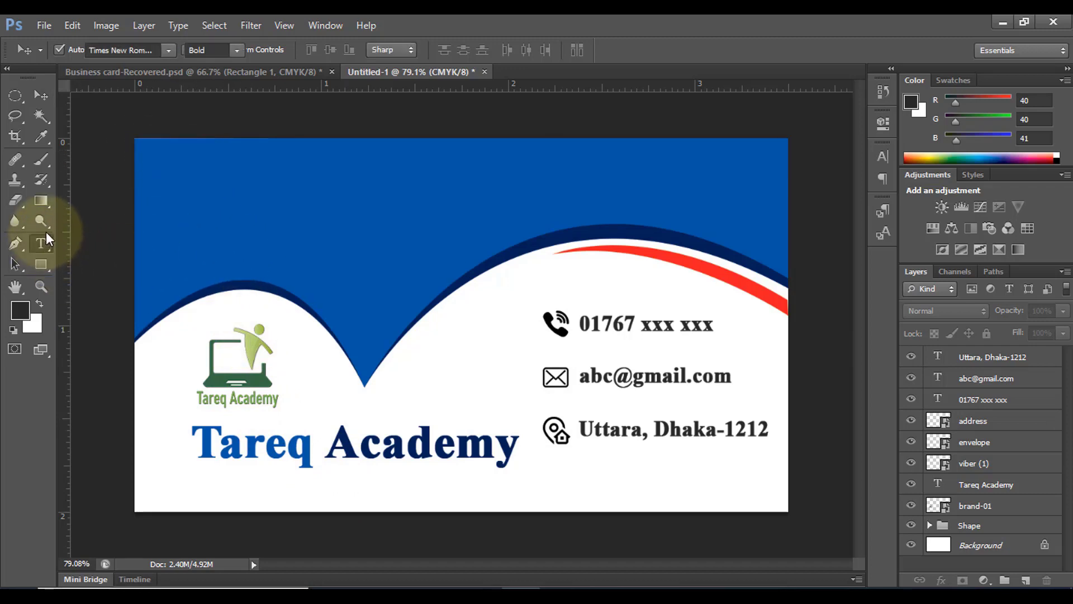
click(504, 50)
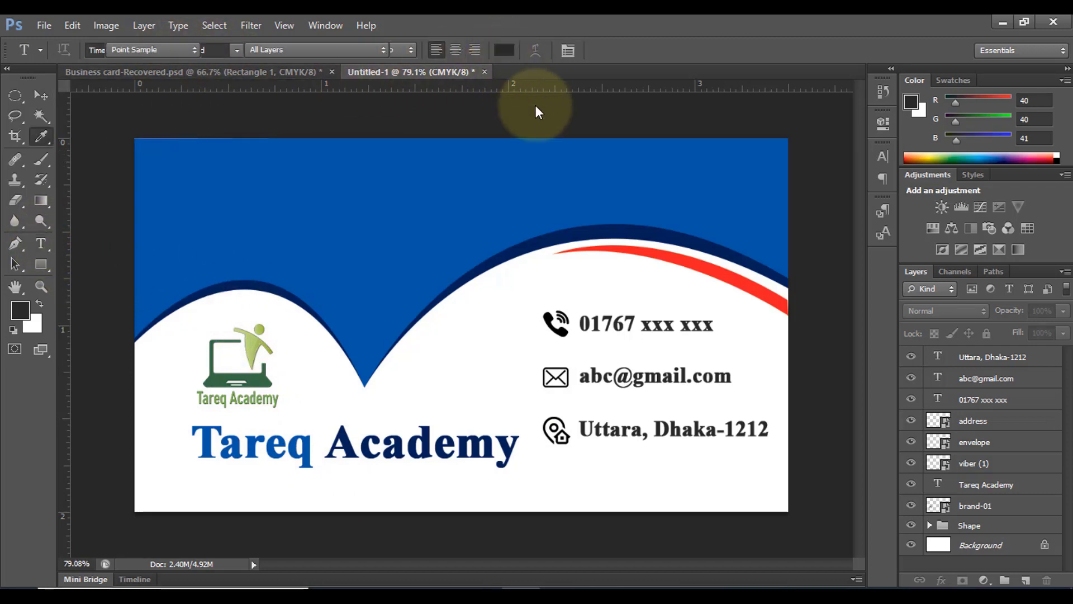
click(649, 319)
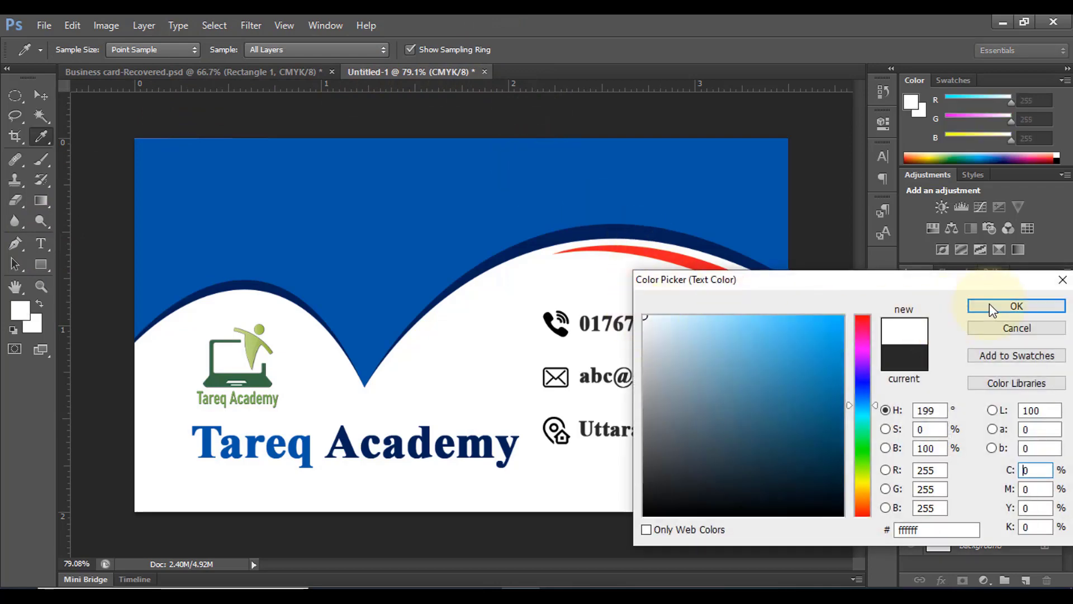
click(1016, 306)
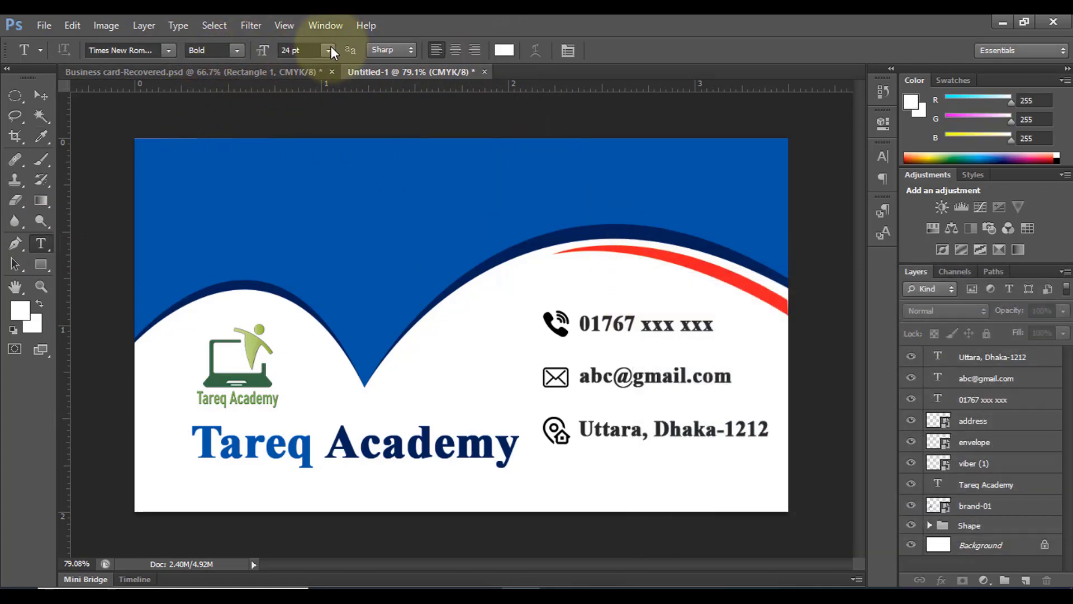
click(213, 197)
text(t)
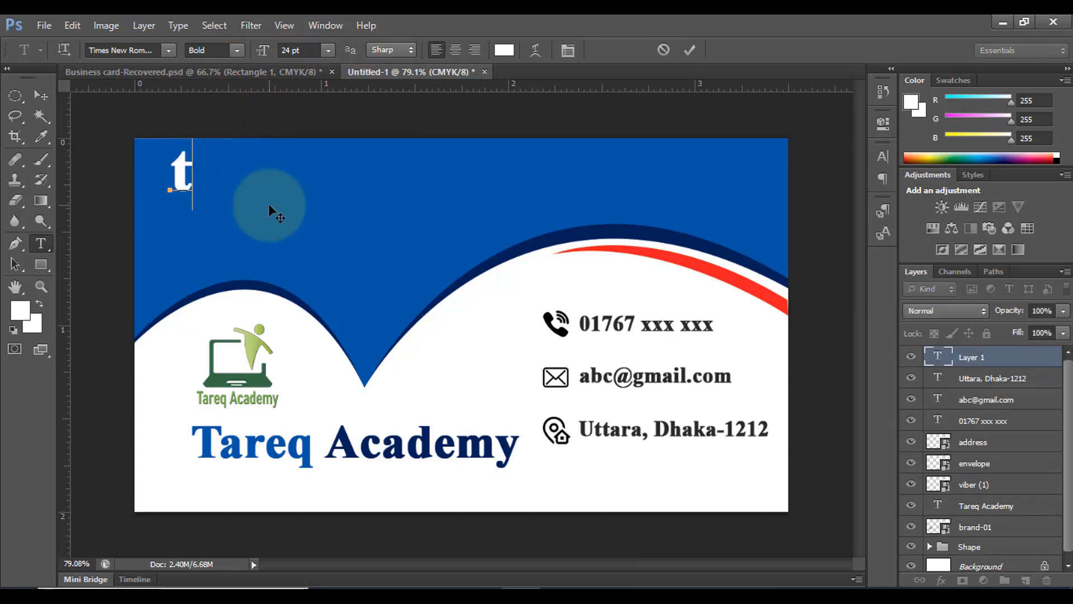
key(BackSpace)
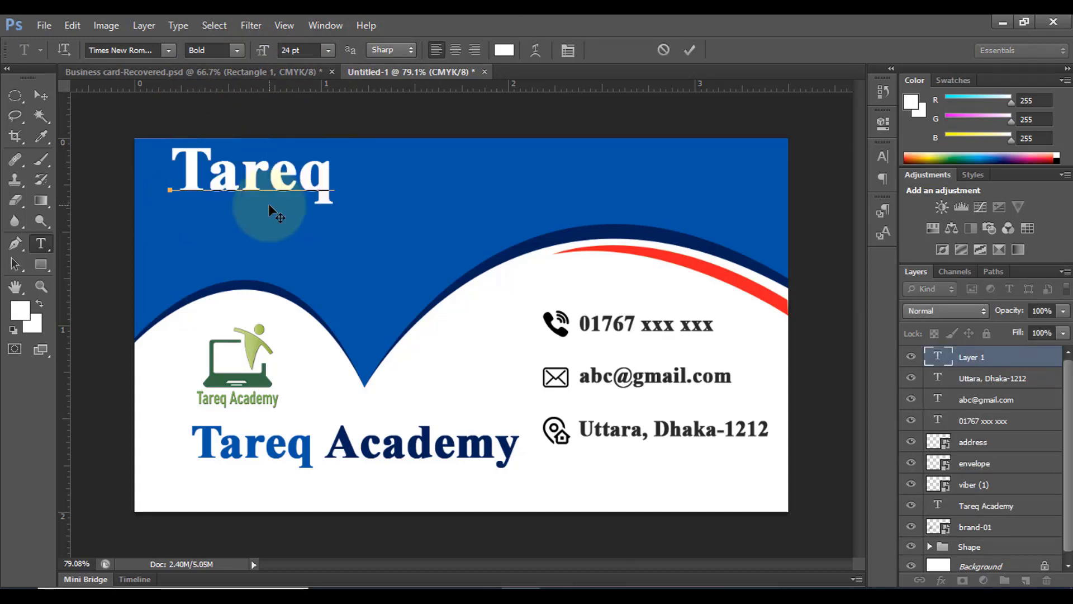
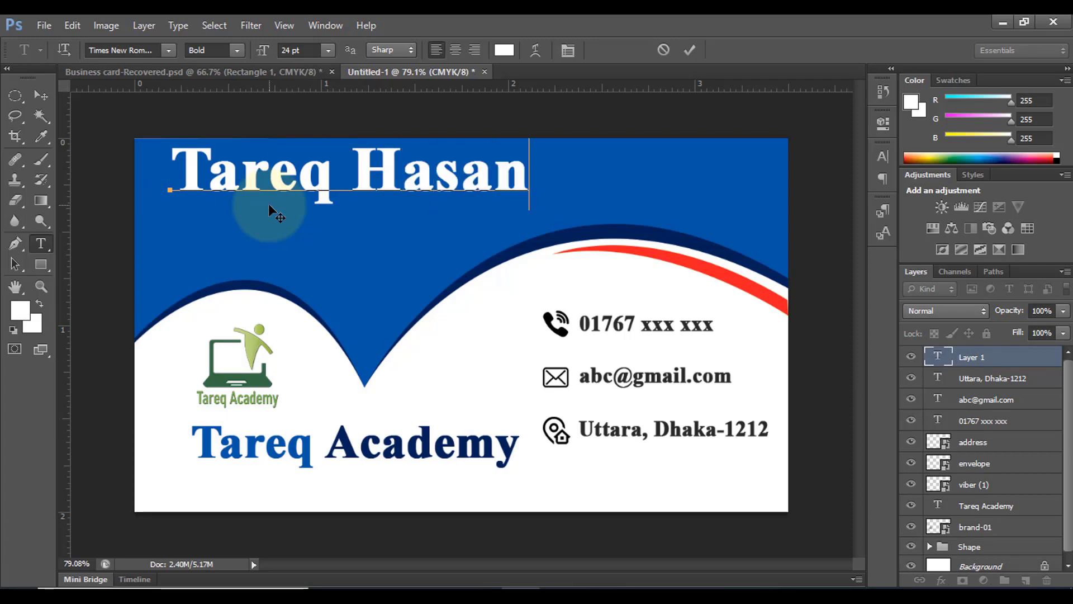
key(ctrl+Return)
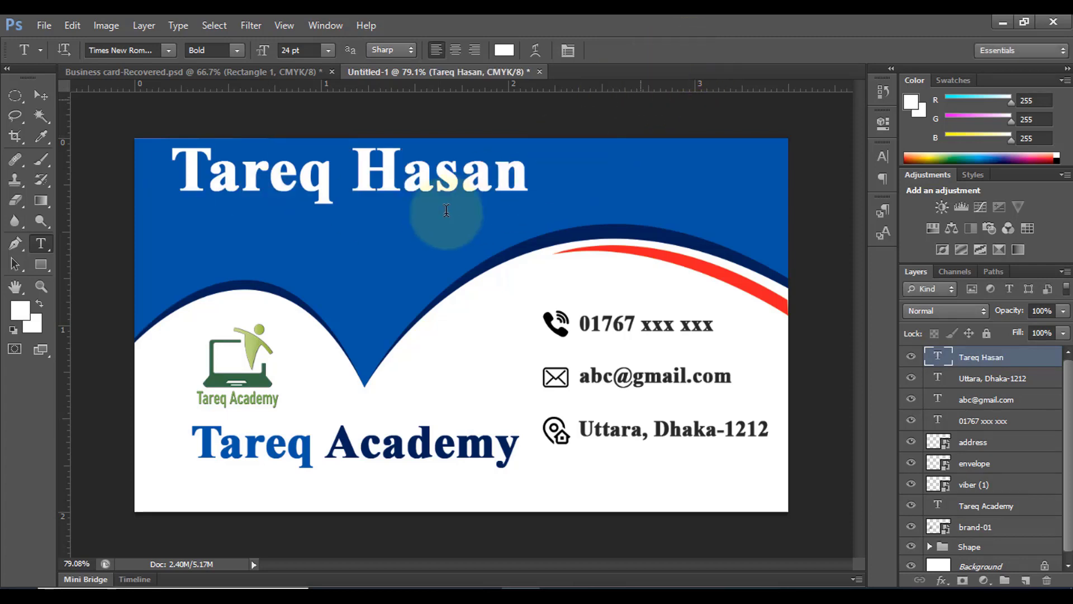
Scale the name to about 44% at the top-left and duplicate it just below
key(ctrl+t)
drag(529, 138, 270, 177)
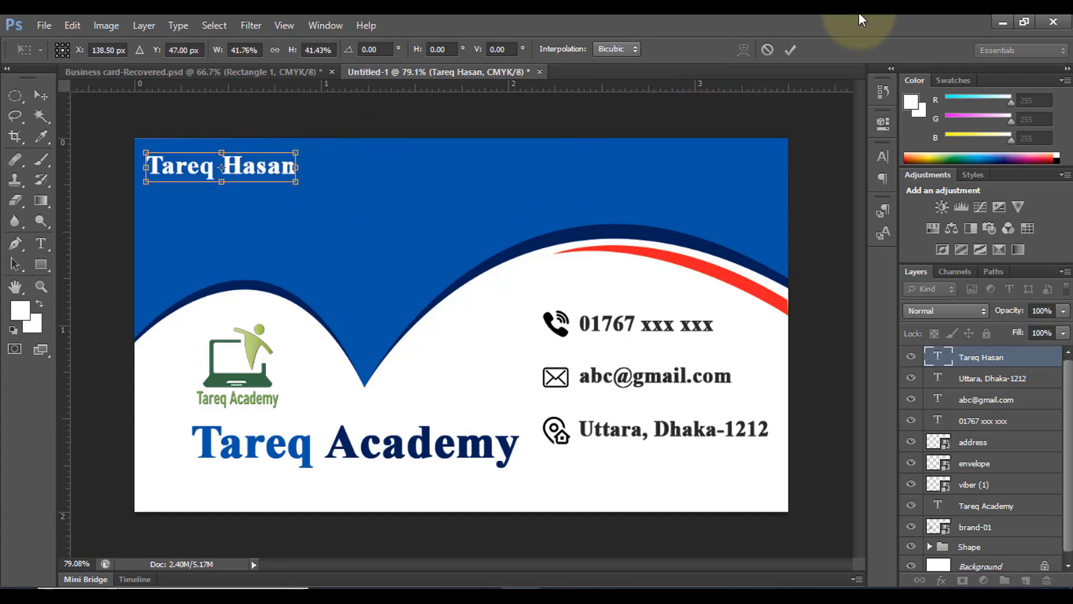
click(790, 50)
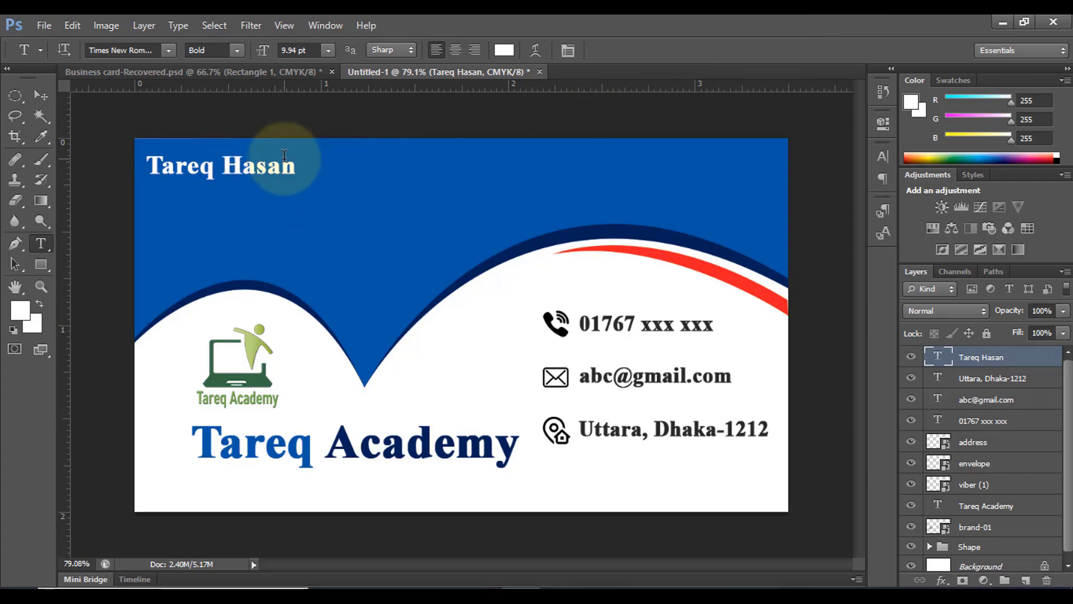
click(38, 97)
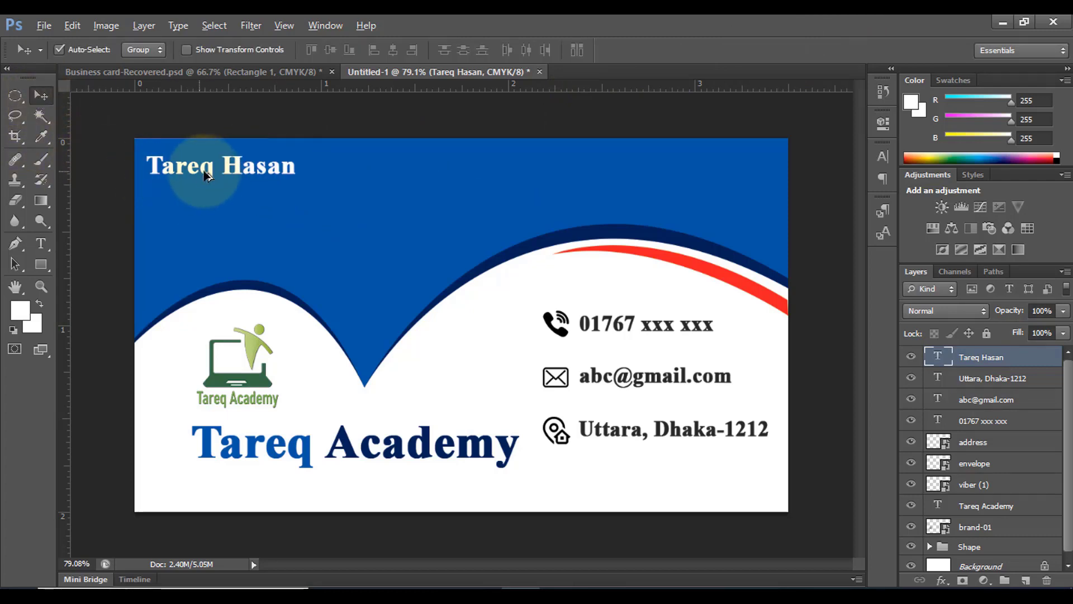
mouse_move(206, 174)
mouse_down()
mouse_move(210, 206)
mouse_move(211, 194)
mouse_up()
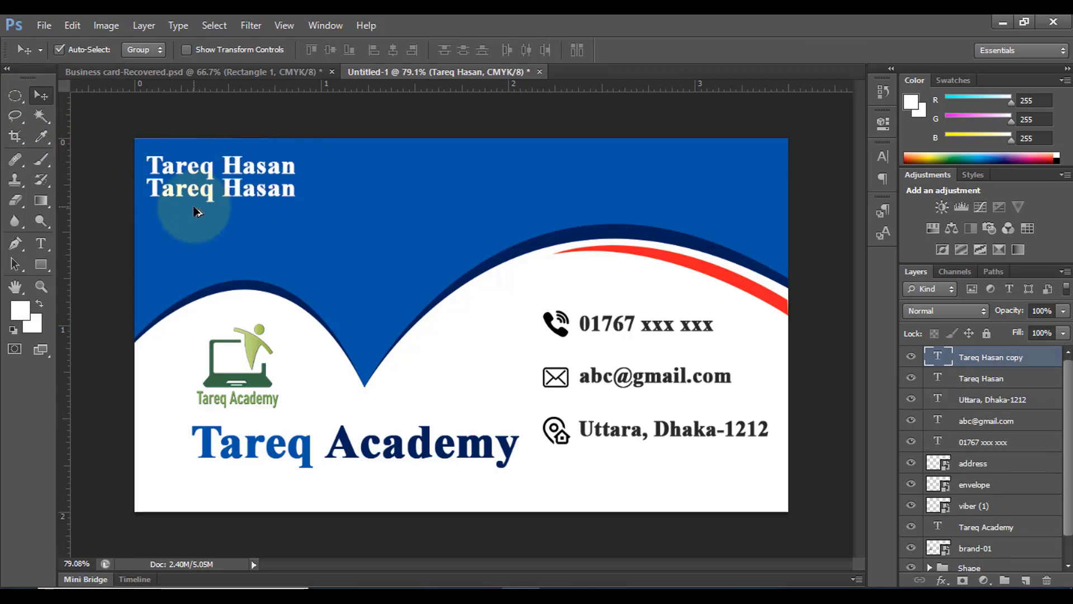
Change the duplicated line to 'Designer', shrink it to about two-thirds, and shift it slightly left
key(Down)
key(Down)
key(Down)
key(Down)
key(Down)
key(Down)
key(Down)
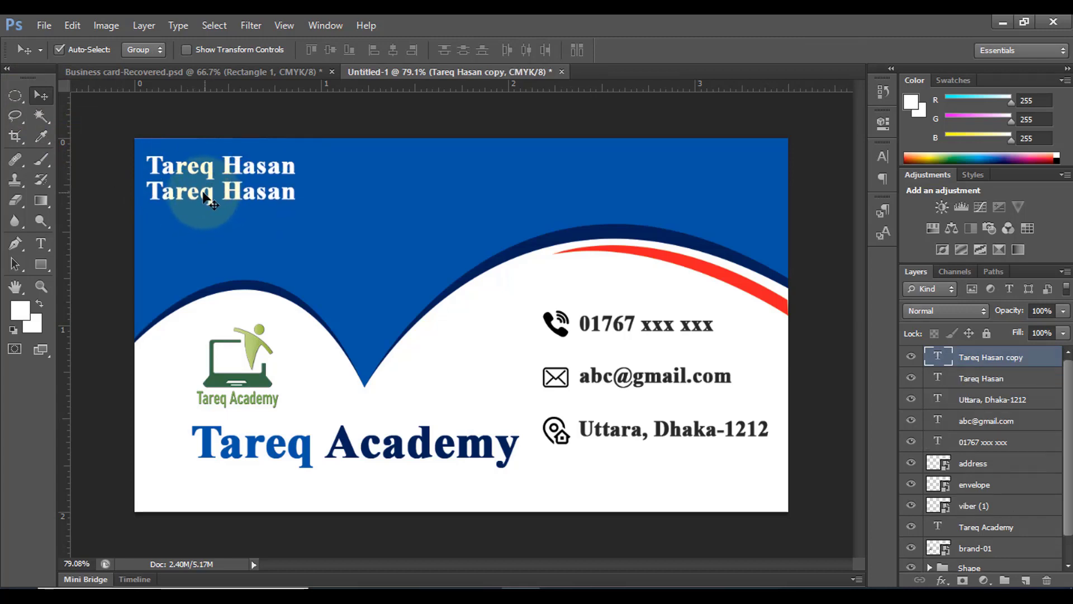
click(44, 240)
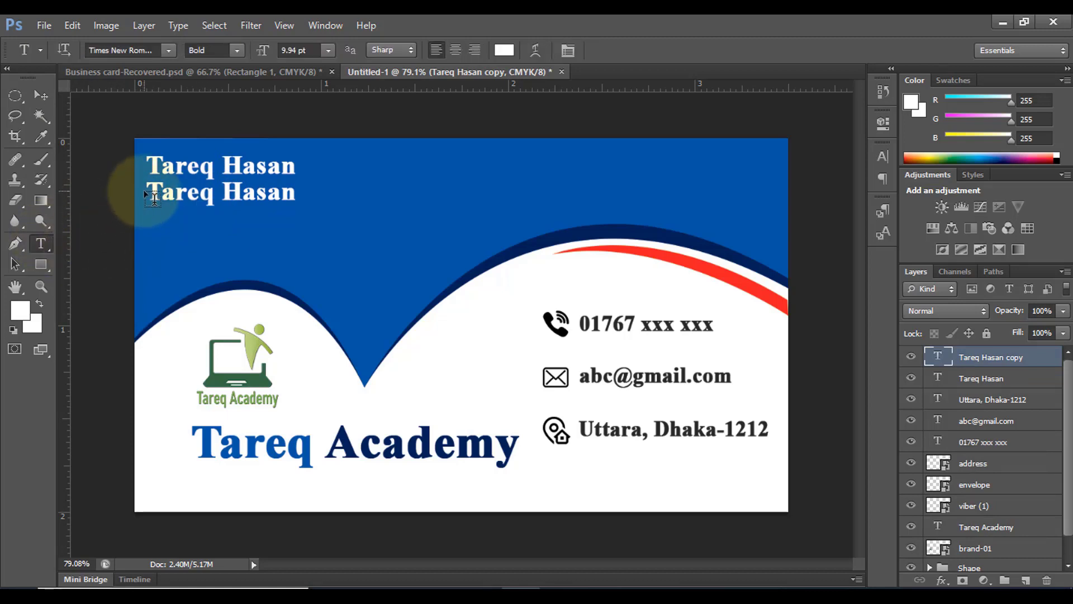
drag(151, 196, 334, 197)
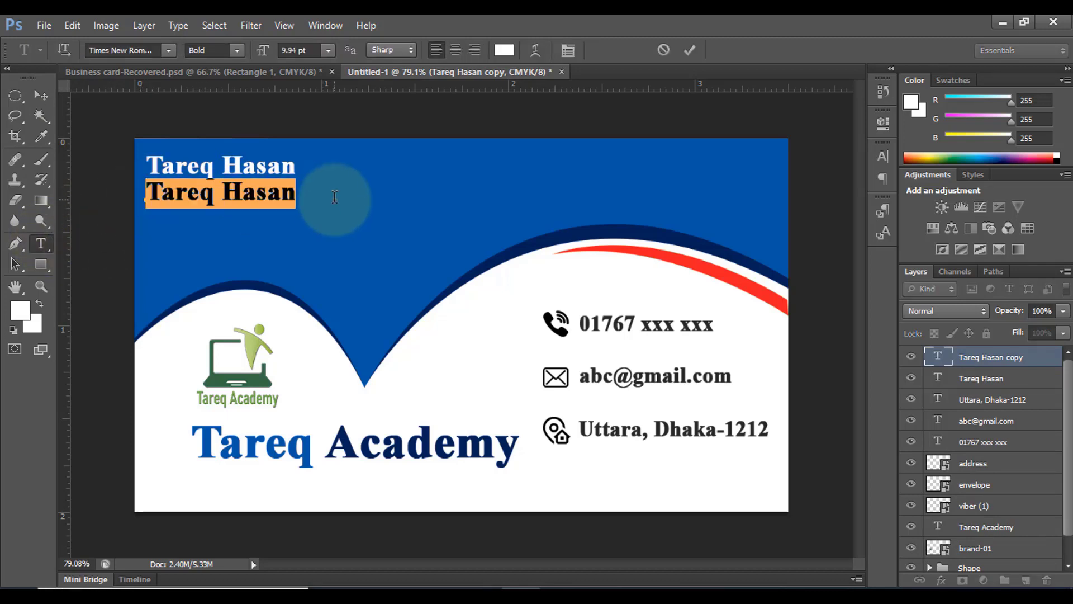
text(Designer)
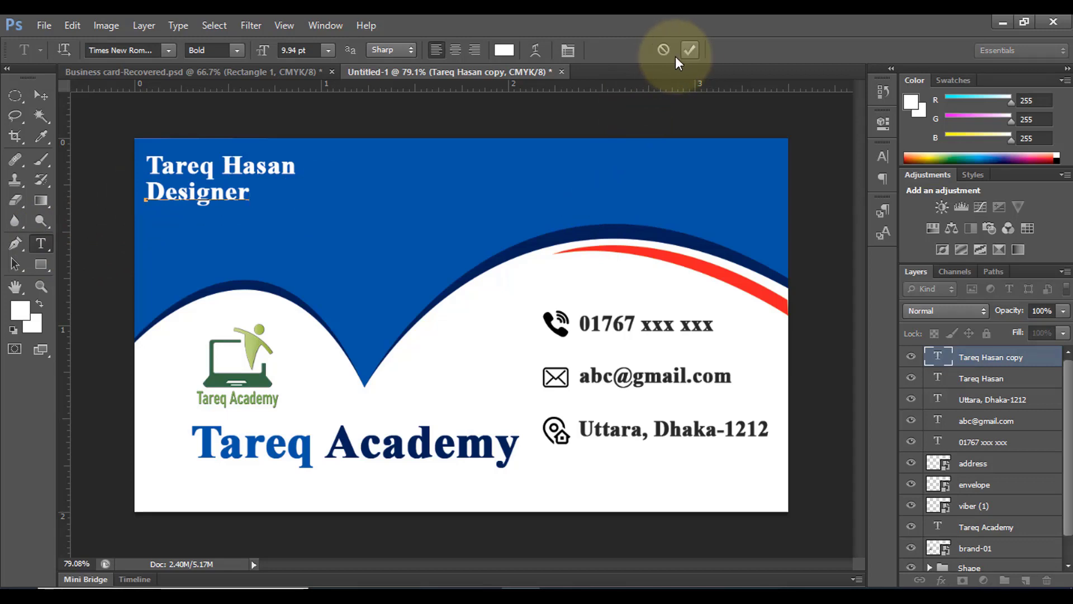
click(685, 53)
key(ctrl+t)
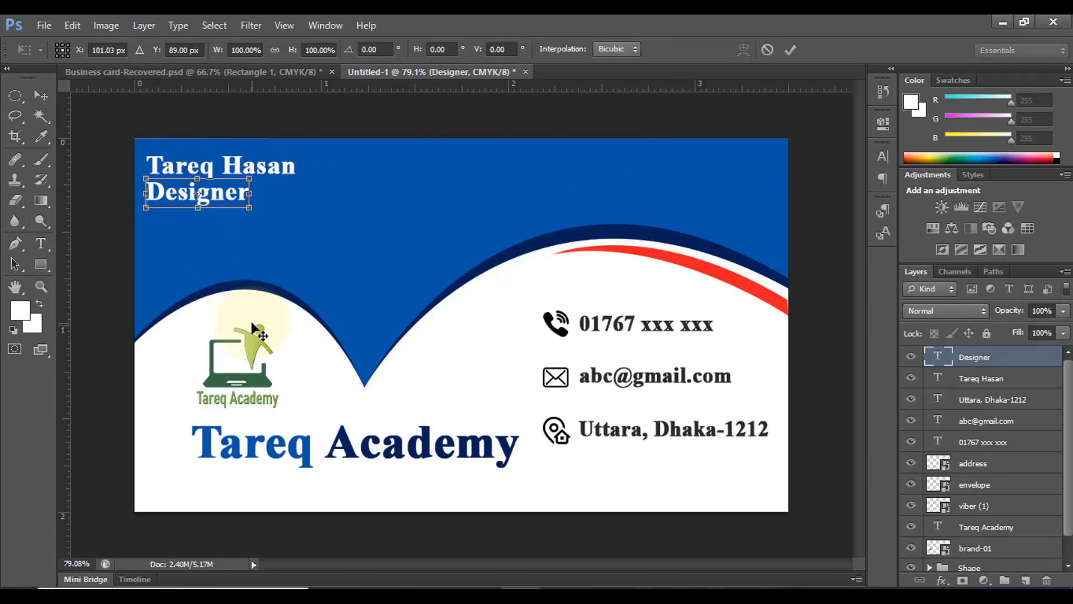
drag(249, 179, 241, 181)
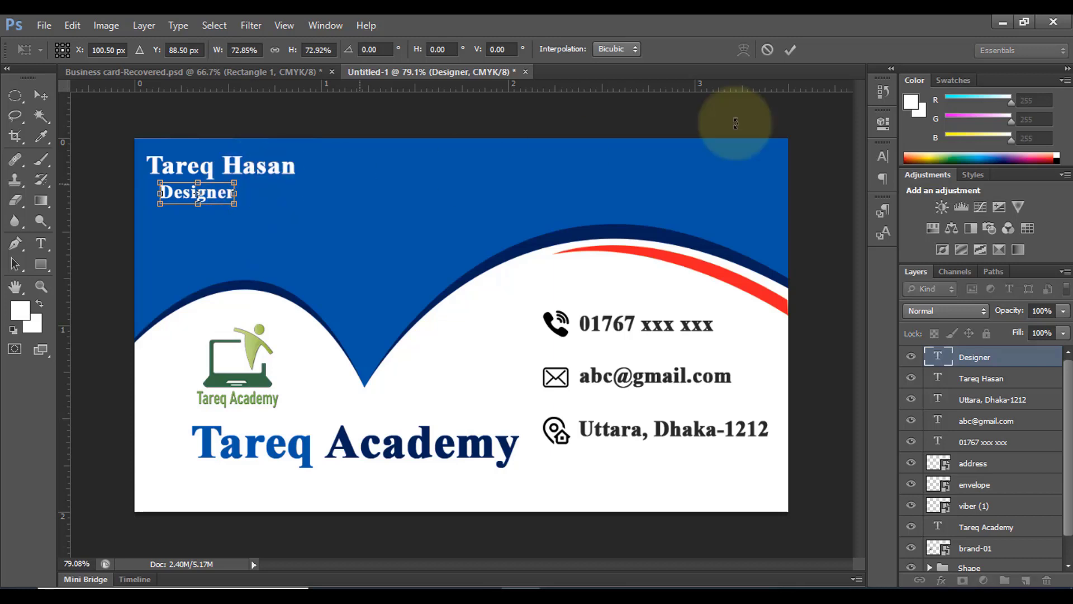
click(790, 50)
click(44, 96)
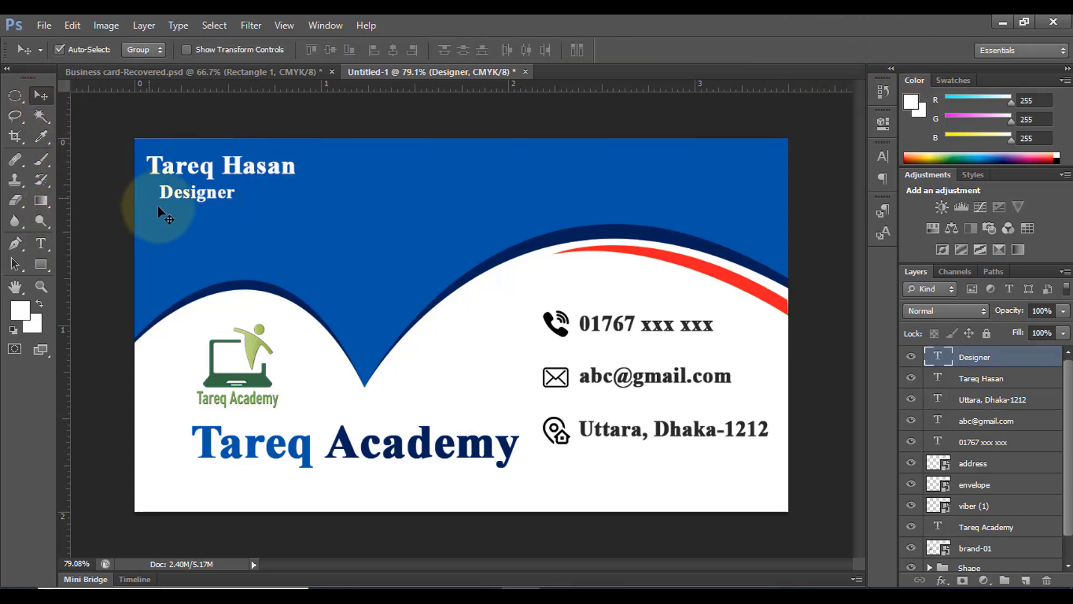
drag(192, 195, 182, 195)
click(620, 537)
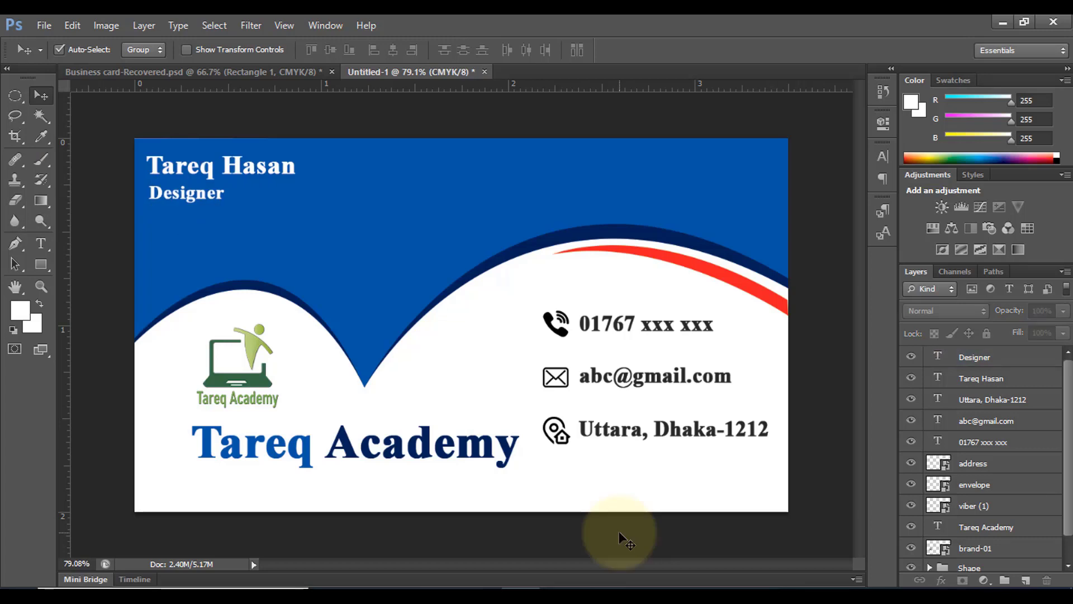